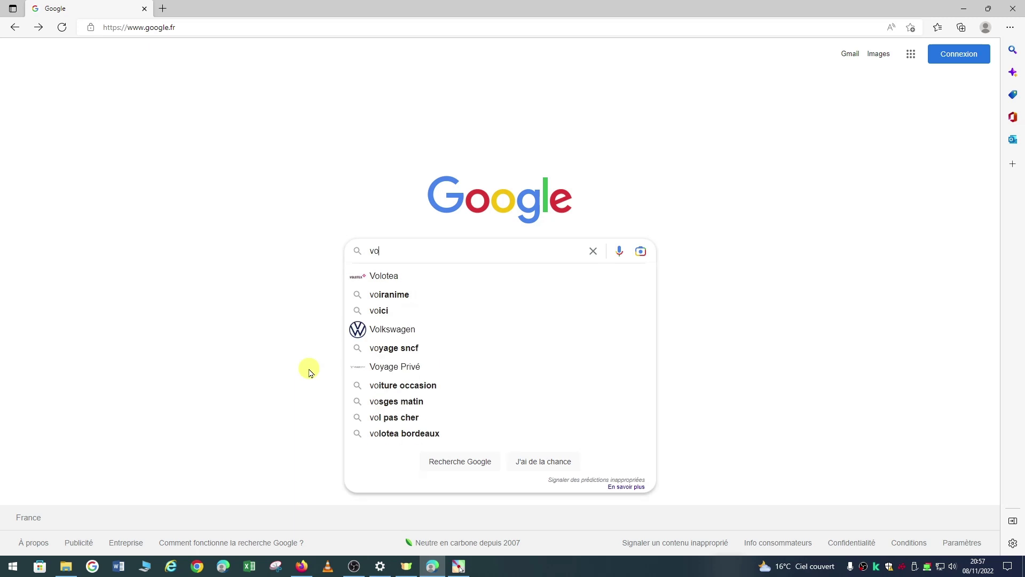
- Search Google for "voyage en grèce" and skim through the results page
{"action": "type", "text": "yage en grèce"}
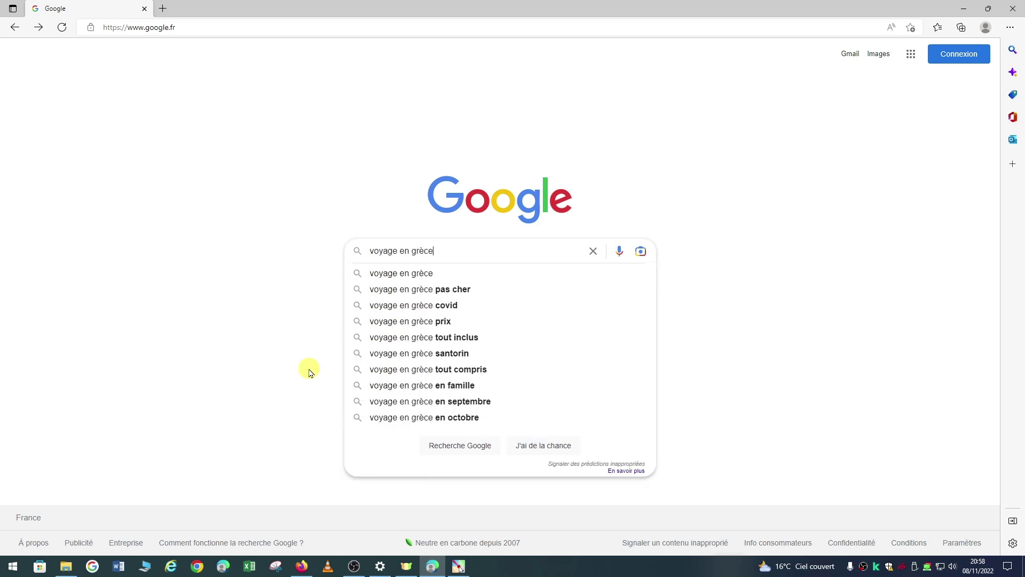
{"action": "key", "text": "Return"}
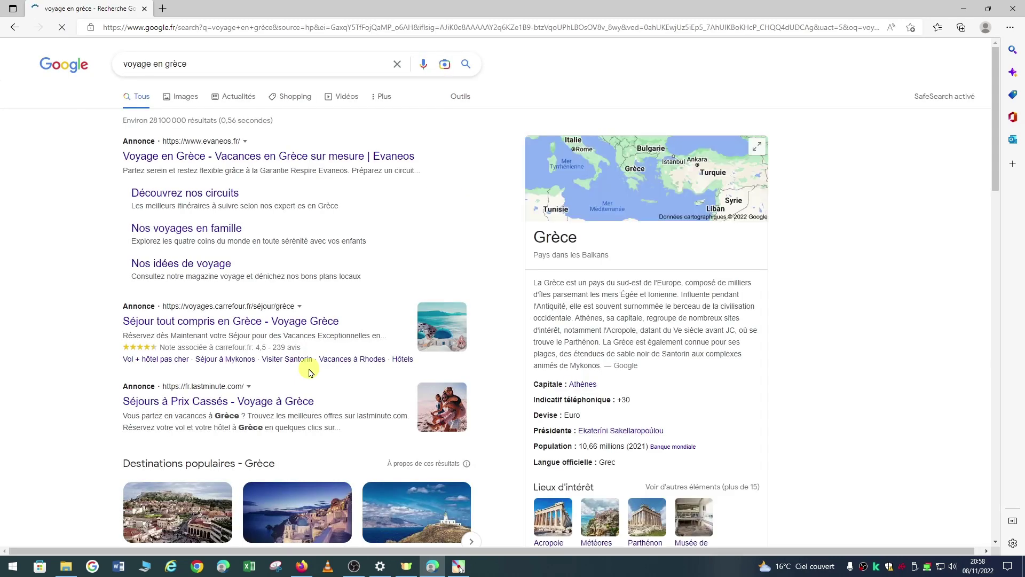
{"action": "scroll", "coordinate": [332, 362], "scroll_direction": "down", "scroll_amount": 10}
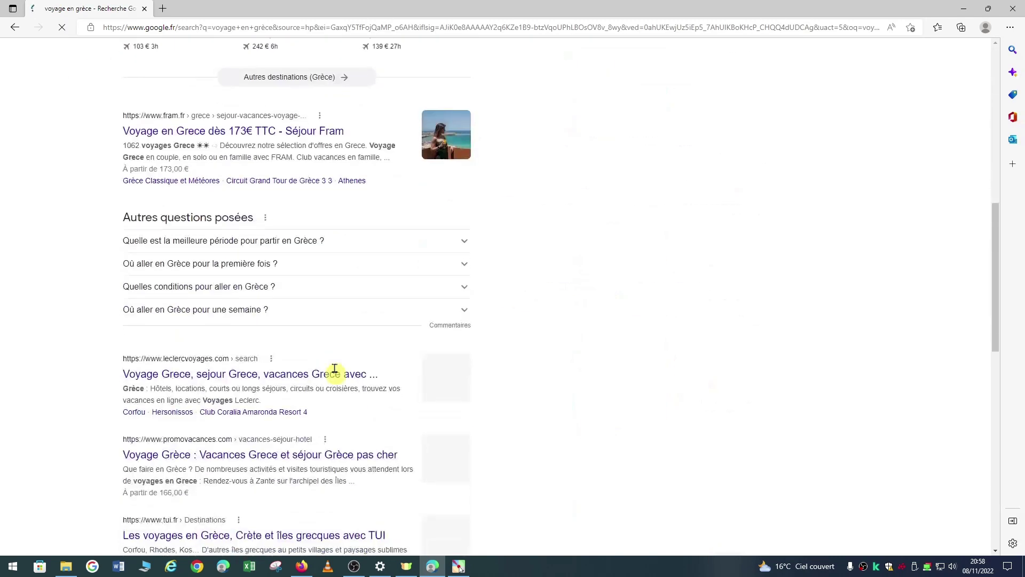
{"action": "scroll", "coordinate": [336, 376], "scroll_direction": "down", "scroll_amount": 5}
{"action": "scroll", "coordinate": [334, 369], "scroll_direction": "up", "scroll_amount": 15}
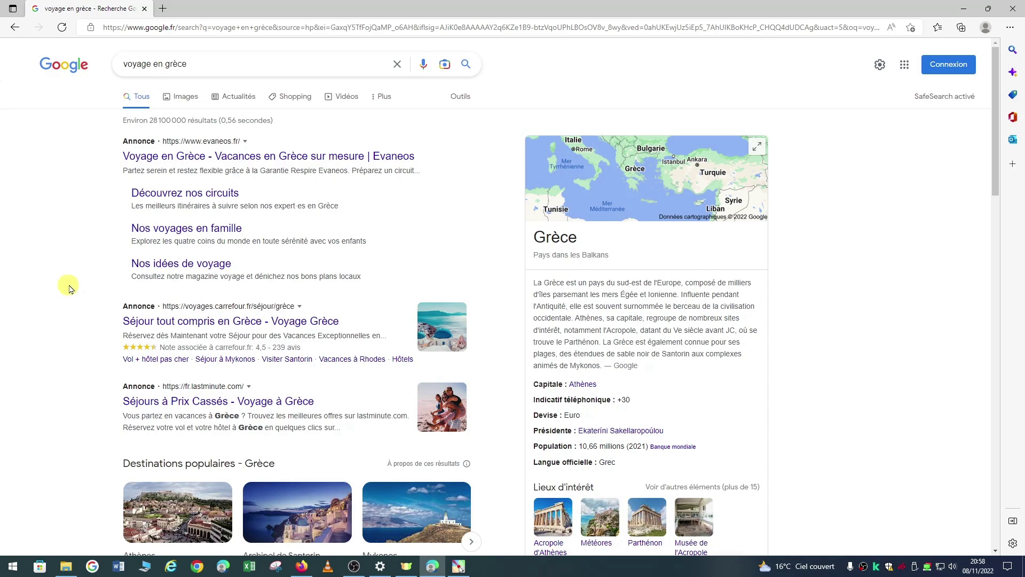
- Examine the sponsored listings, the popular destinations and the regular website results for the Greece trip search
{"action": "scroll", "coordinate": [238, 266], "scroll_direction": "down", "scroll_amount": 10}
{"action": "scroll", "coordinate": [223, 348], "scroll_direction": "down", "scroll_amount": 4}
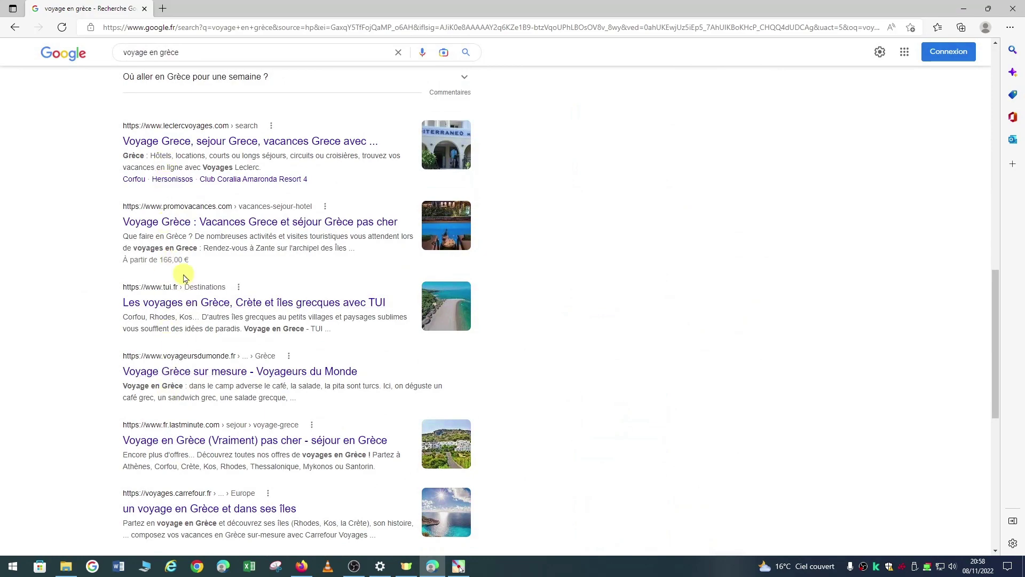
{"action": "scroll", "coordinate": [180, 278], "scroll_direction": "up", "scroll_amount": 15}
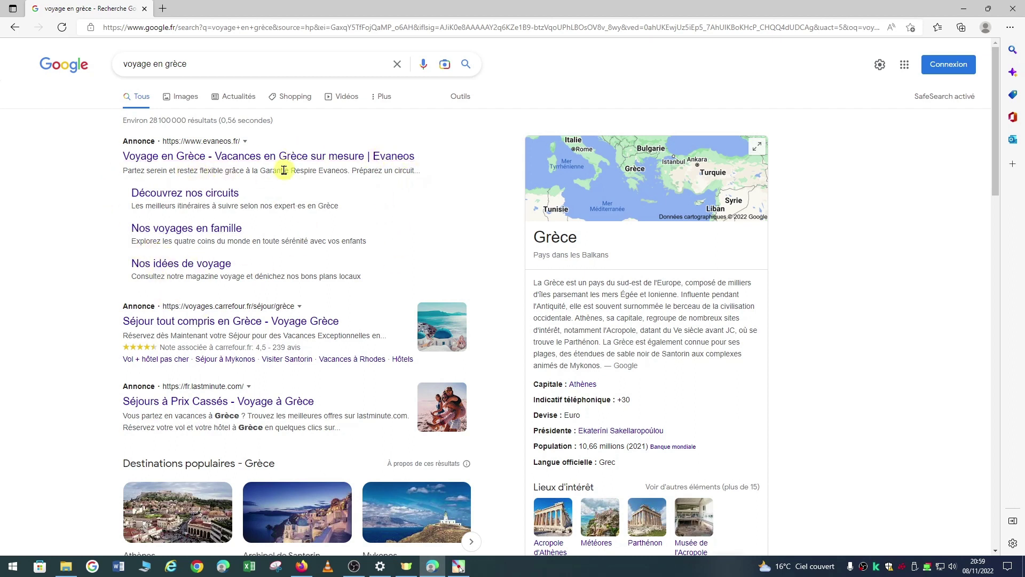
{"action": "scroll", "coordinate": [291, 156], "scroll_direction": "down", "scroll_amount": 7}
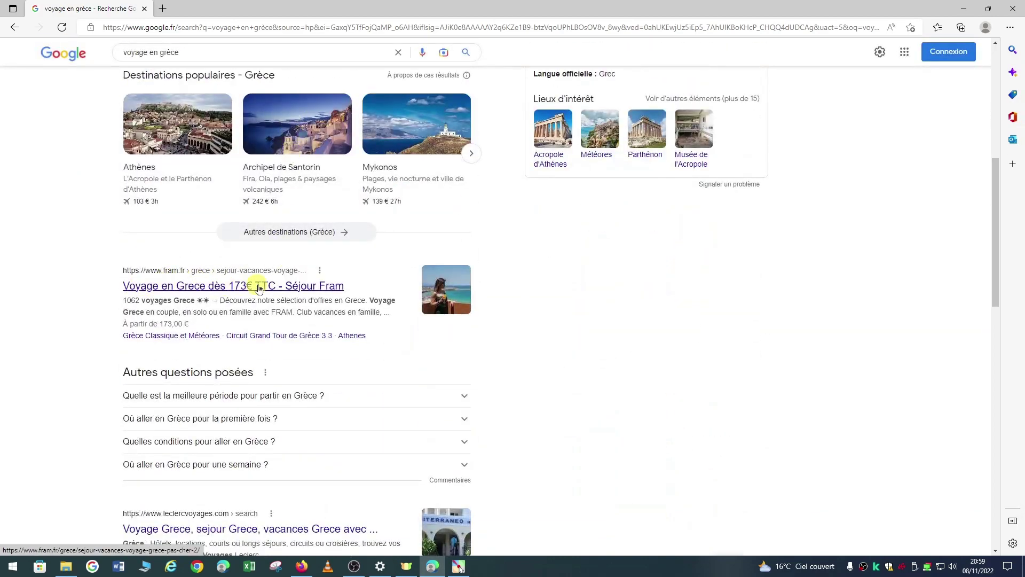
{"action": "scroll", "coordinate": [283, 286], "scroll_direction": "up", "scroll_amount": 7}
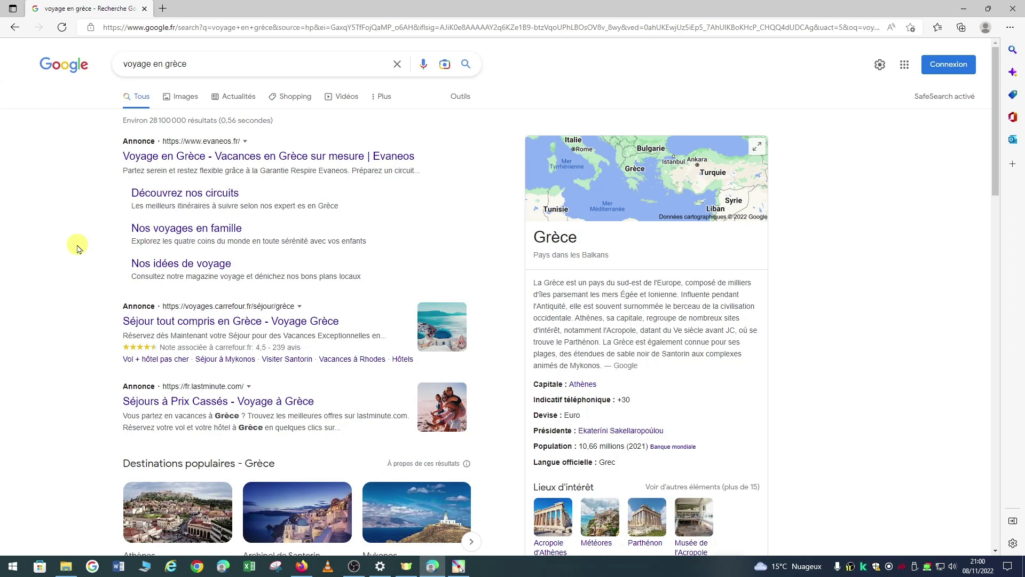
{"action": "key", "text": "ctrl+F9"}
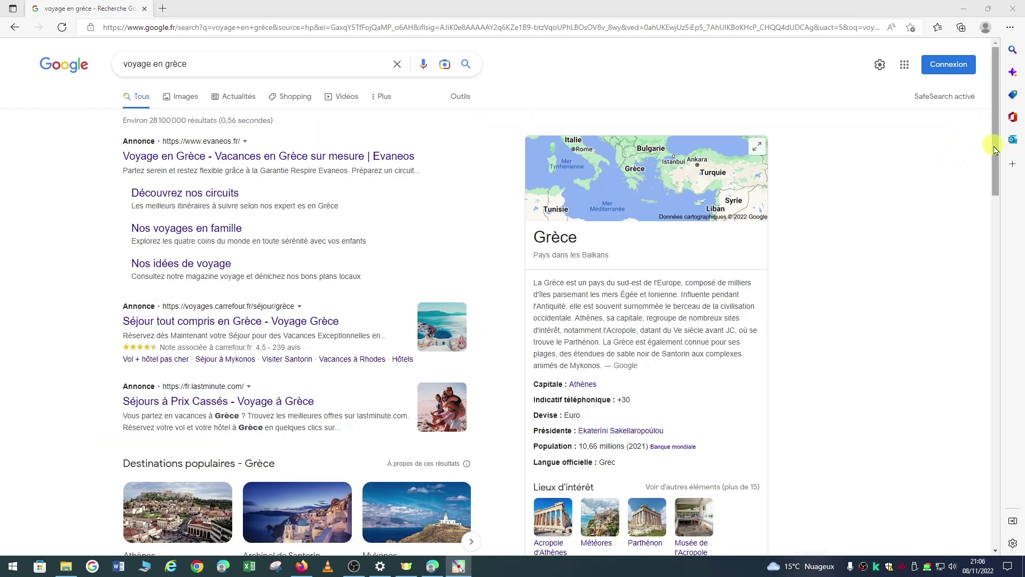
{"action": "left_click_drag", "start_coordinate": [997, 158], "coordinate": [1004, 276]}
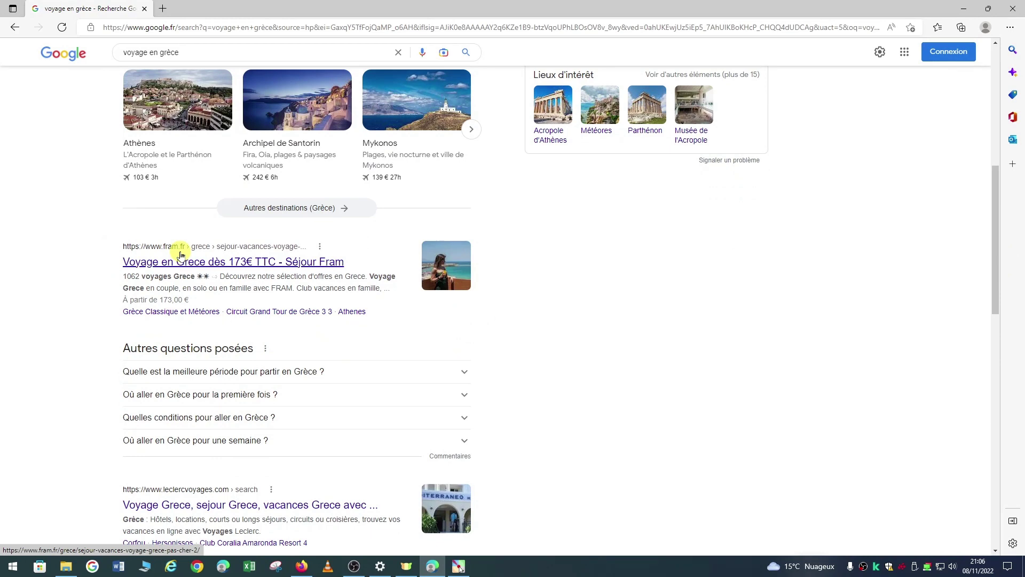
{"action": "scroll", "coordinate": [622, 342], "scroll_direction": "up", "scroll_amount": 7}
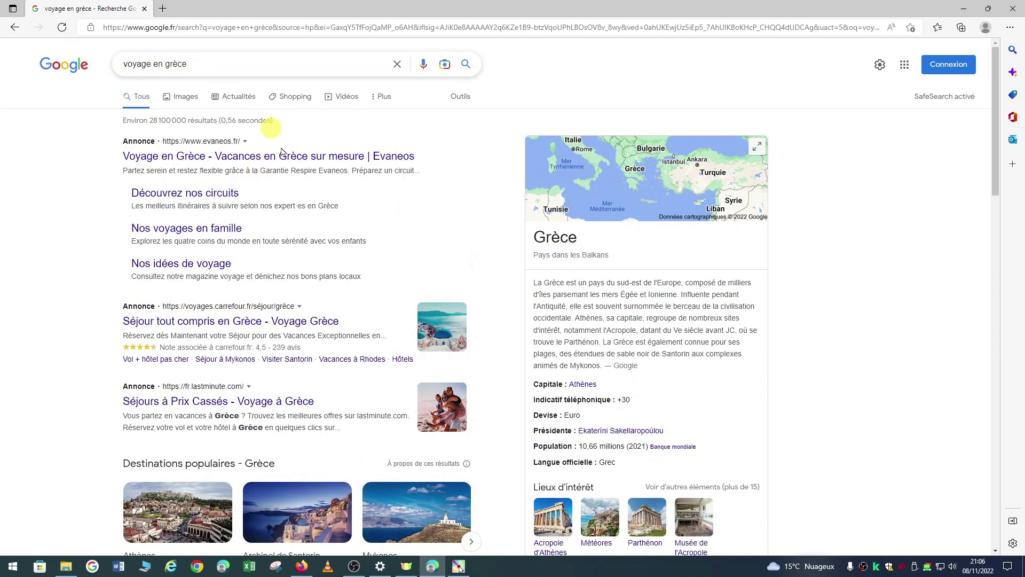
- Expand the related question "Quelle est la meilleure période pour partir en Grèce ?" among the search results
{"action": "scroll", "coordinate": [228, 183], "scroll_direction": "down", "scroll_amount": 10}
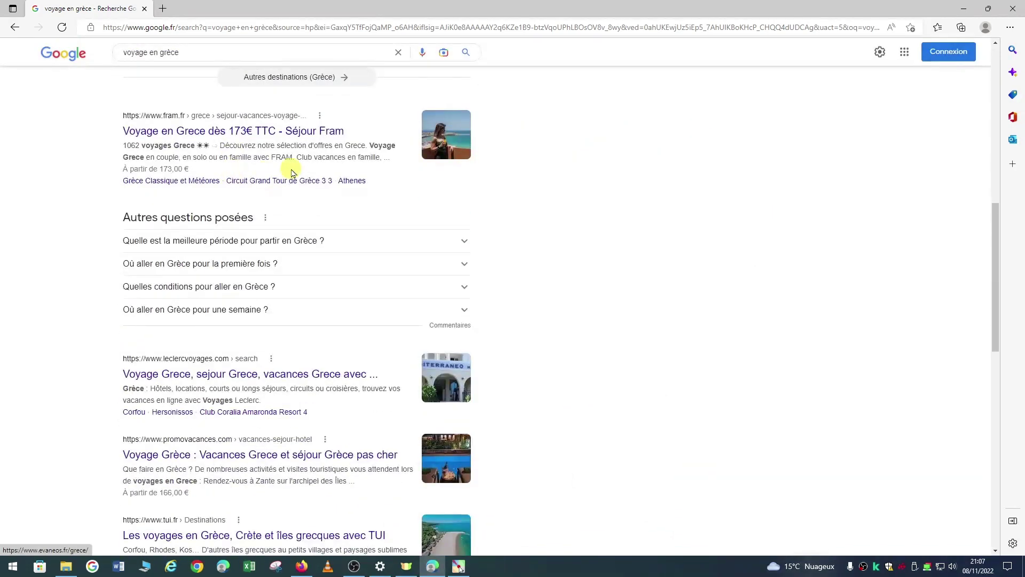
{"action": "scroll", "coordinate": [546, 320], "scroll_direction": "up", "scroll_amount": 2}
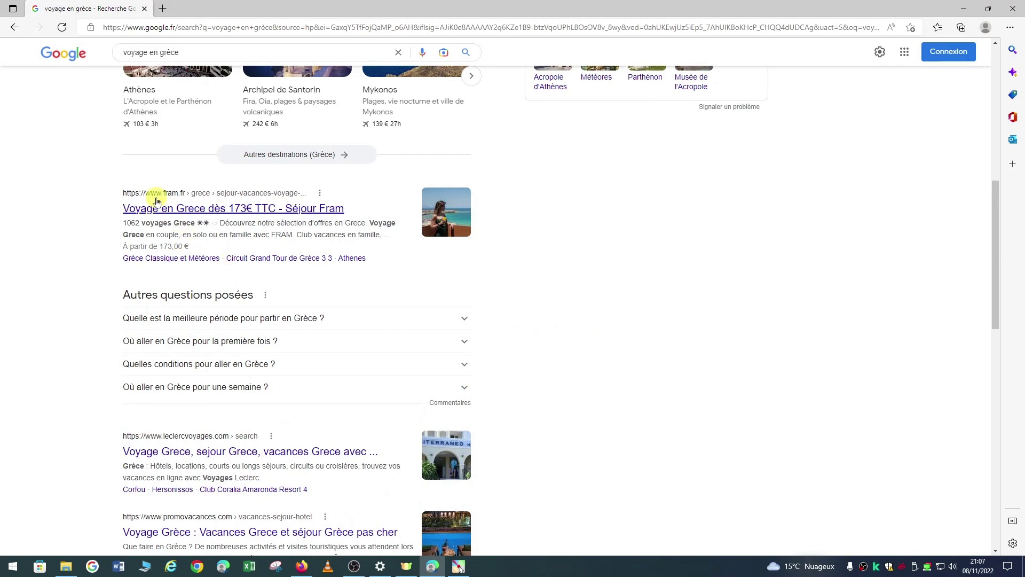
{"action": "scroll", "coordinate": [158, 202], "scroll_direction": "down", "scroll_amount": 6}
{"action": "scroll", "coordinate": [158, 201], "scroll_direction": "up", "scroll_amount": 4}
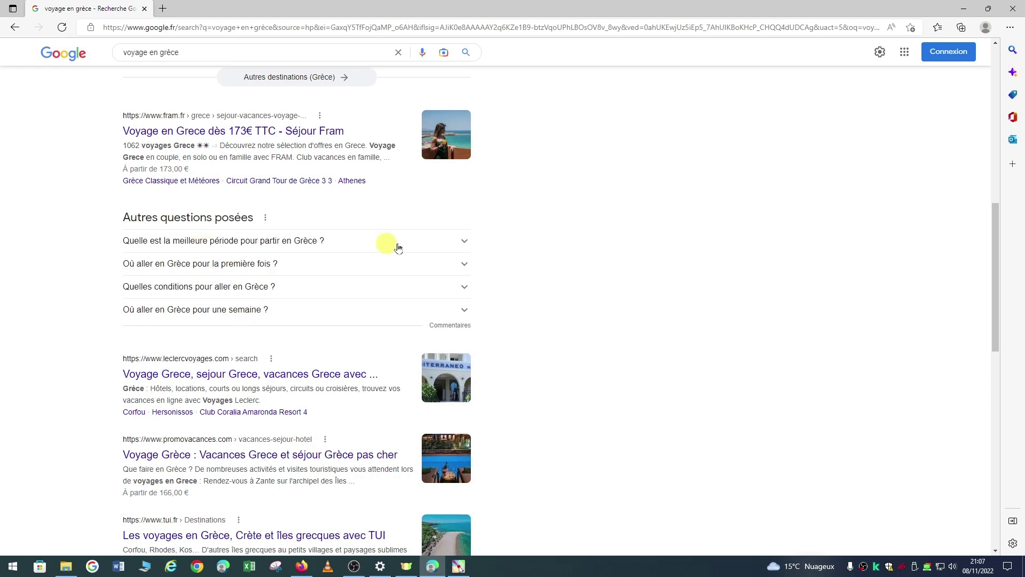
{"action": "left_click", "coordinate": [465, 243]}
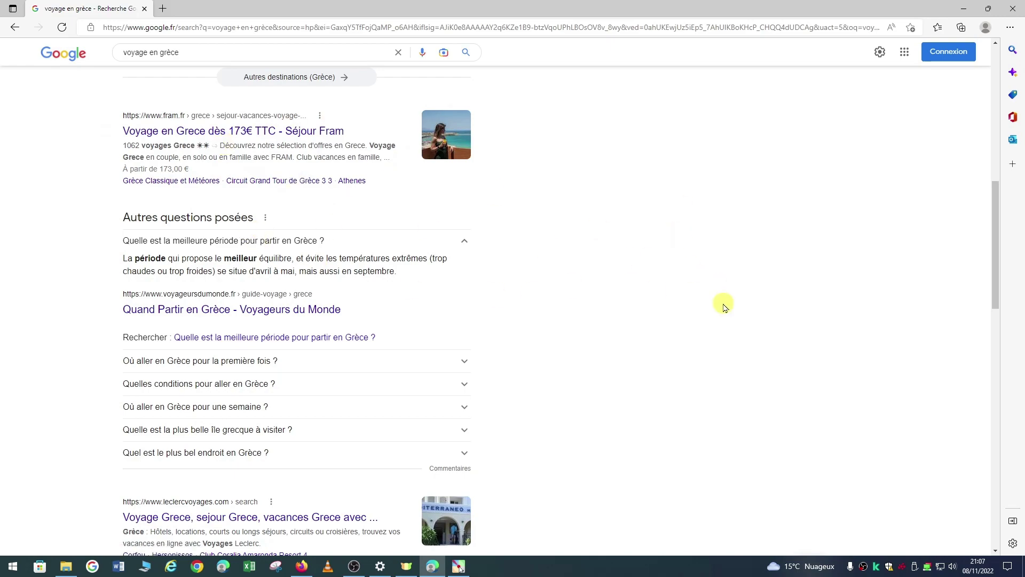
- Open the search result "Voyage en Grece dès 173€ TTC - Séjour Fram"
{"action": "scroll", "coordinate": [725, 308], "scroll_direction": "up", "scroll_amount": 15}
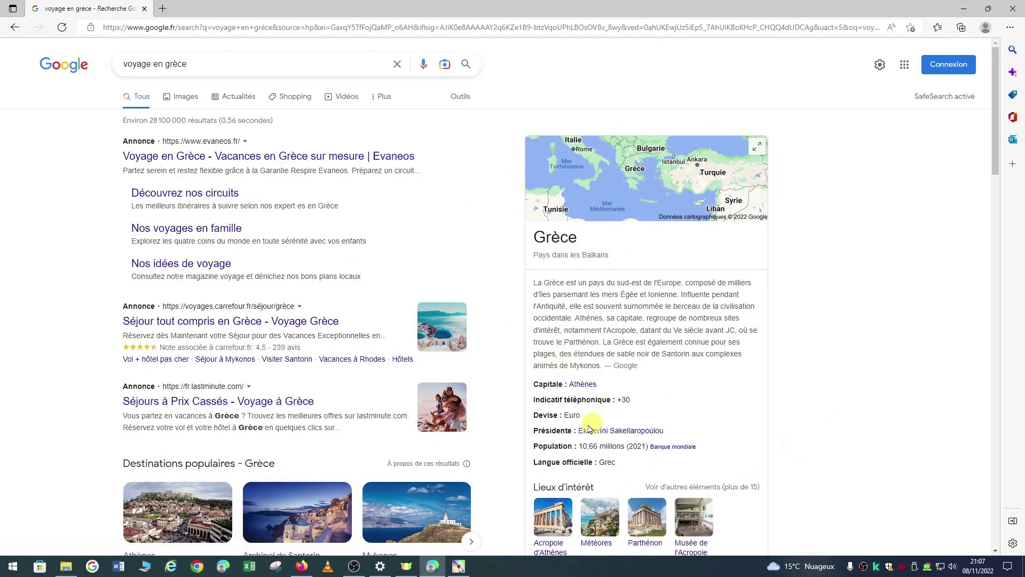
{"action": "scroll", "coordinate": [654, 373], "scroll_direction": "down", "scroll_amount": 3}
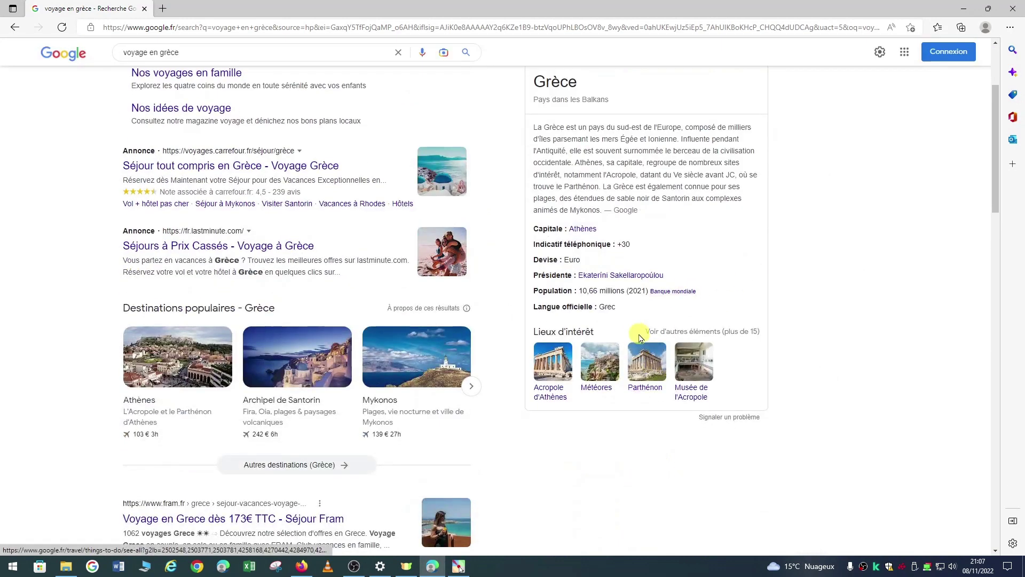
{"action": "scroll", "coordinate": [640, 333], "scroll_direction": "down", "scroll_amount": 2}
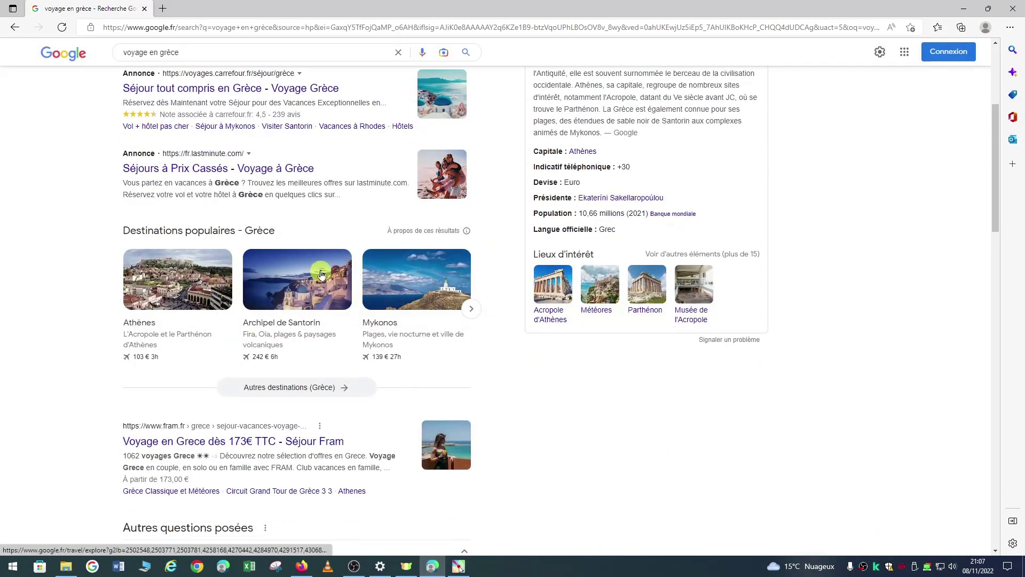
{"action": "scroll", "coordinate": [460, 287], "scroll_direction": "down", "scroll_amount": 3}
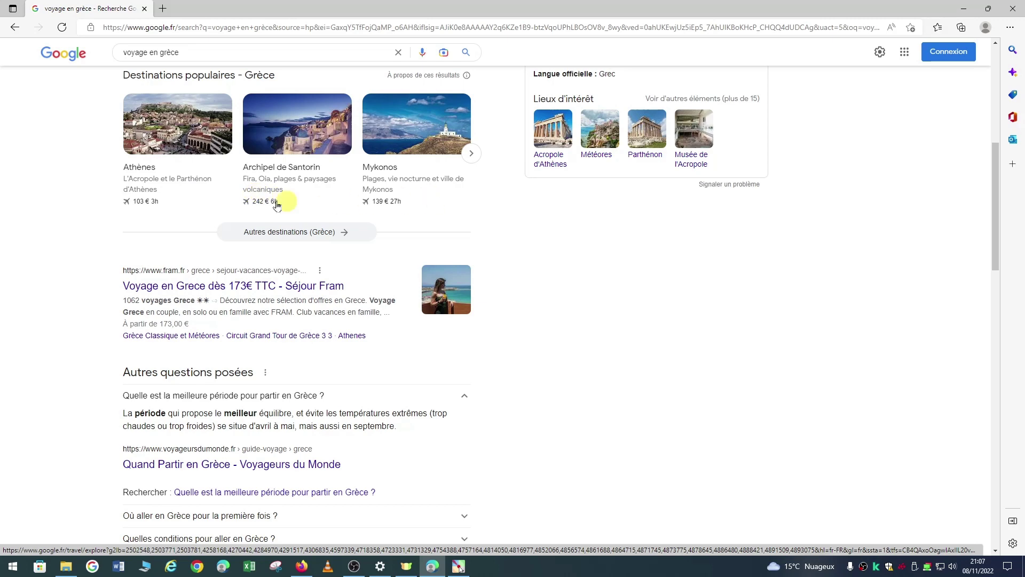
{"action": "scroll", "coordinate": [408, 165], "scroll_direction": "down", "scroll_amount": 3}
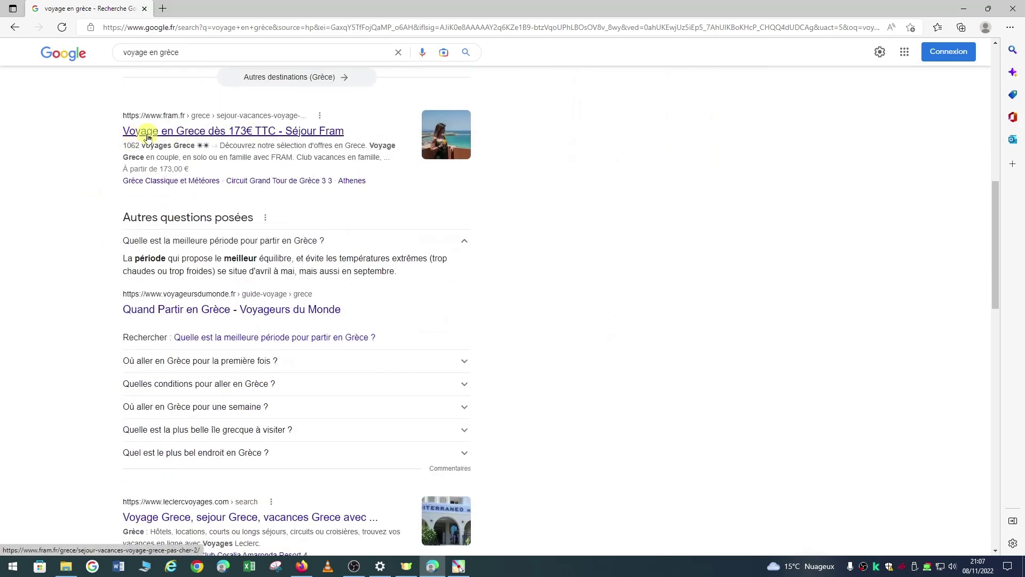
{"action": "left_click", "coordinate": [247, 133]}
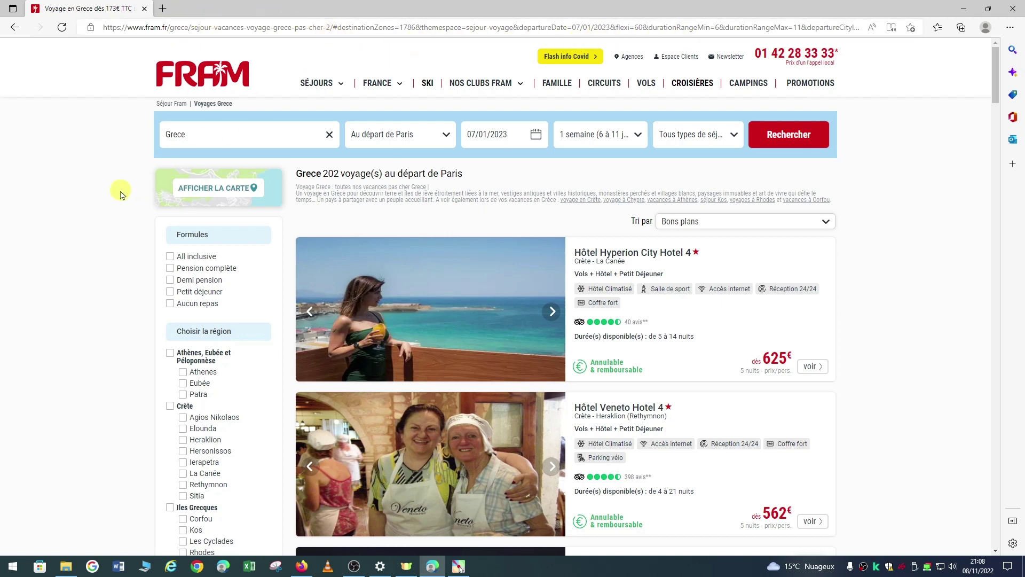
- Find the Hôtel Hera Hotel offer on the Fram page and start saving its photo as an image file
{"action": "scroll", "coordinate": [846, 263], "scroll_direction": "down", "scroll_amount": 5}
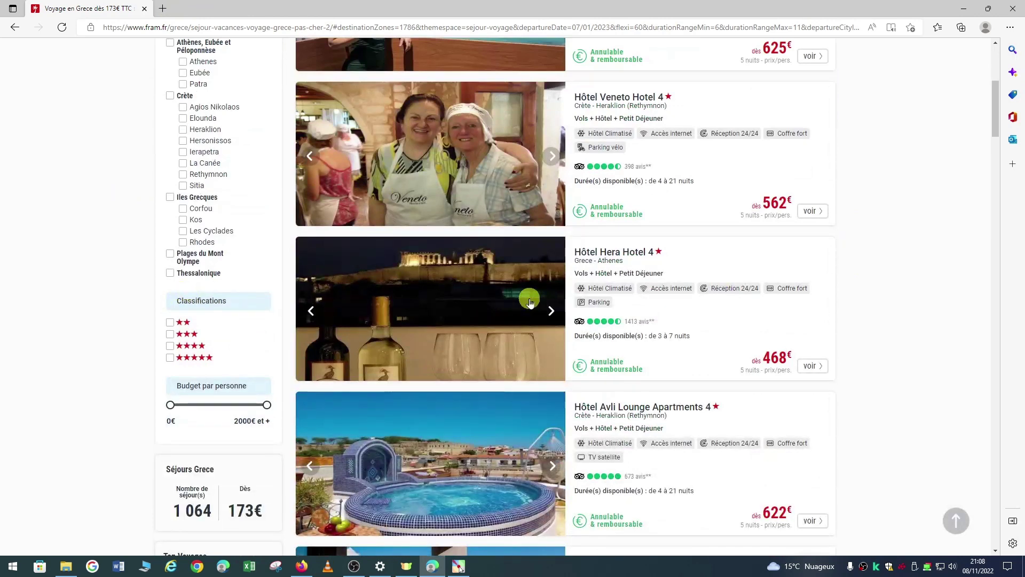
{"action": "scroll", "coordinate": [530, 302], "scroll_direction": "up", "scroll_amount": 5}
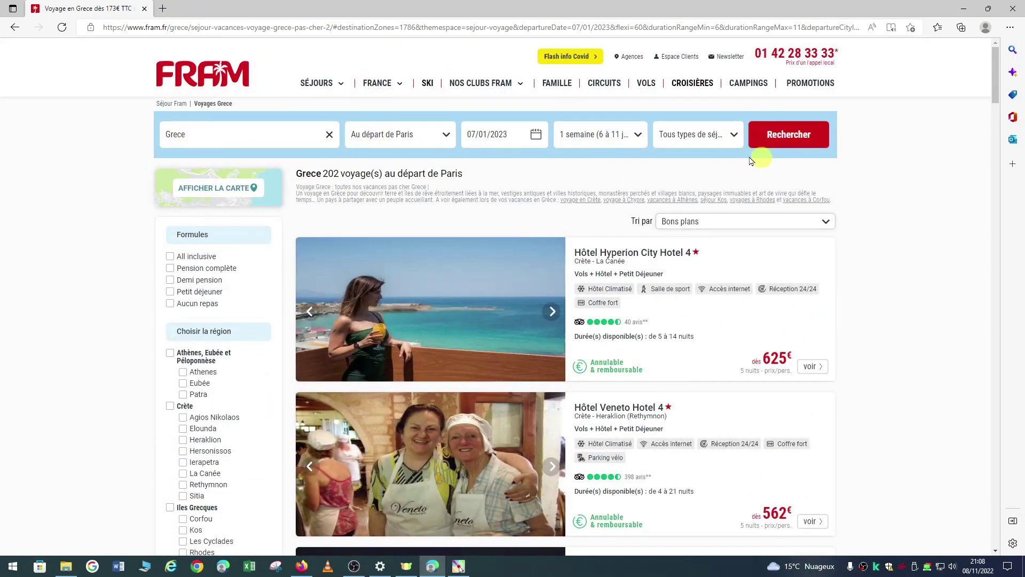
{"action": "scroll", "coordinate": [940, 312], "scroll_direction": "down", "scroll_amount": 5}
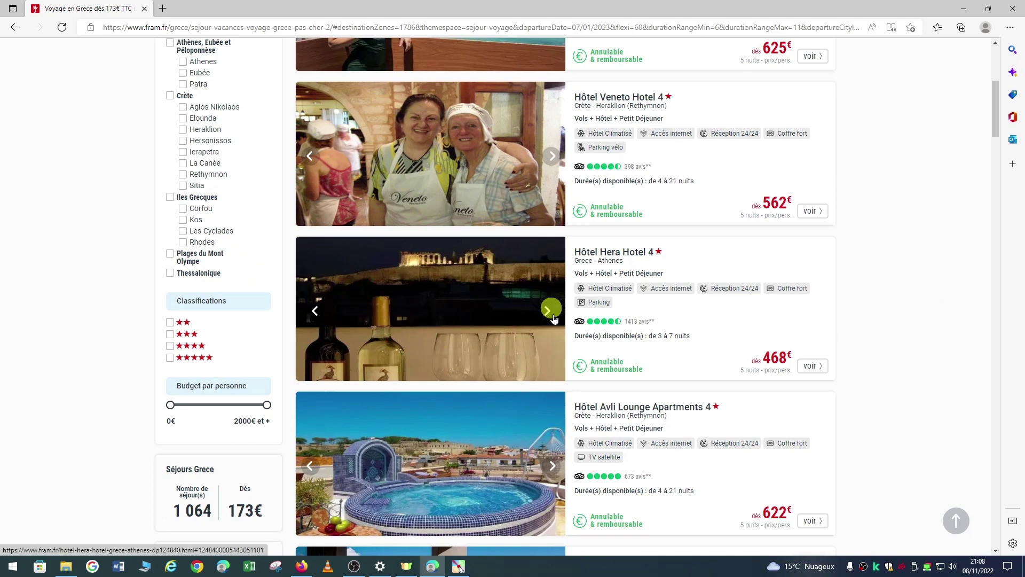
{"action": "right_click", "coordinate": [438, 269]}
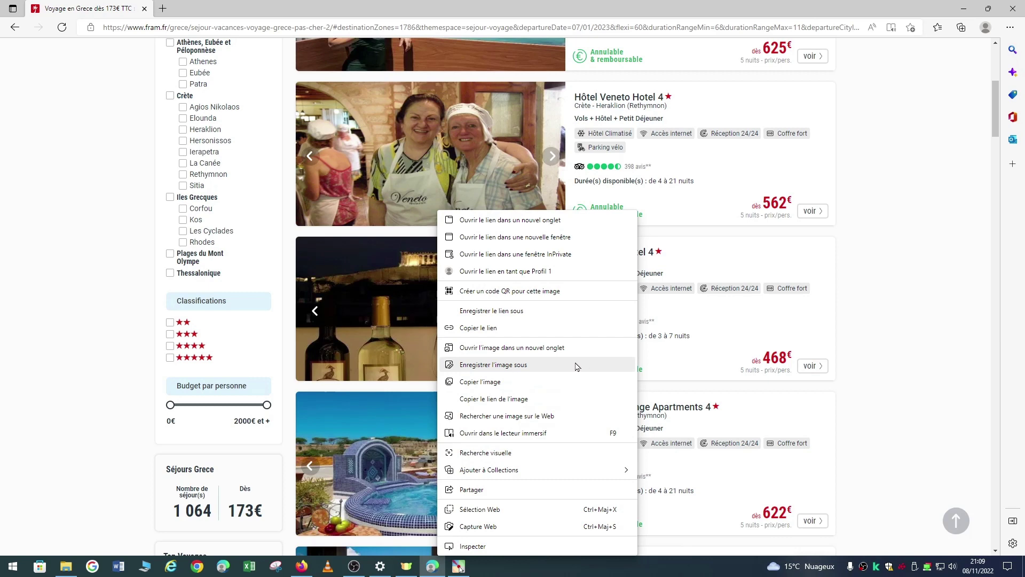
{"action": "left_click", "coordinate": [494, 365]}
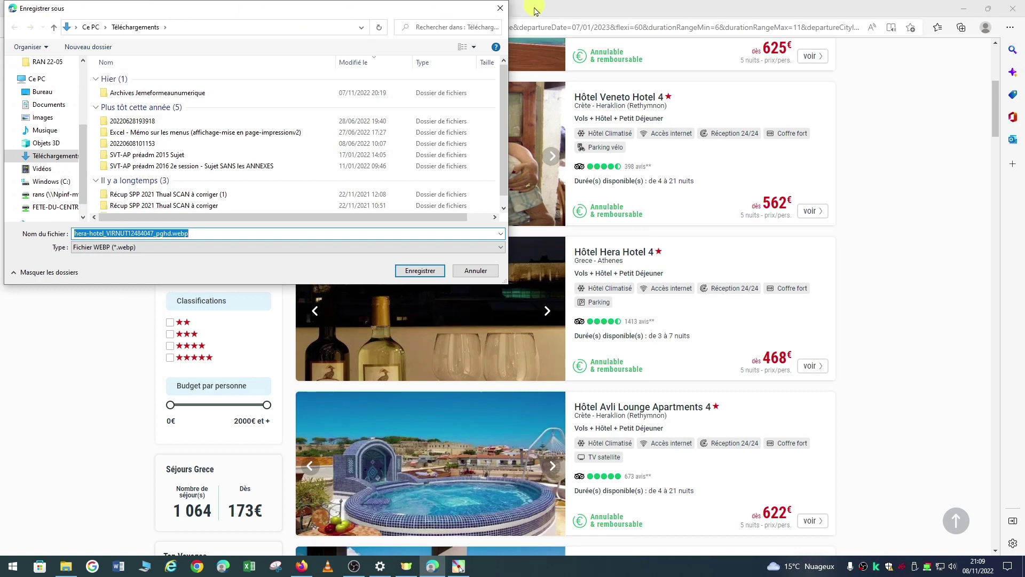
- Choose the "Images enregistrées" folder inside Images as the destination for the saved photo
{"action": "left_click_drag", "start_coordinate": [187, 13], "coordinate": [520, 167]}
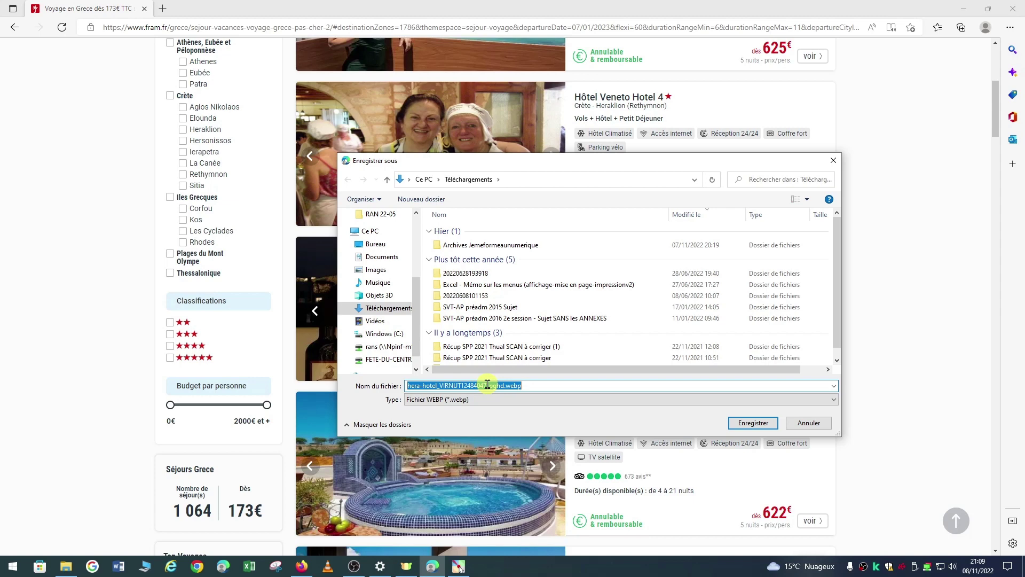
{"action": "left_click_drag", "start_coordinate": [390, 167], "coordinate": [724, 190]}
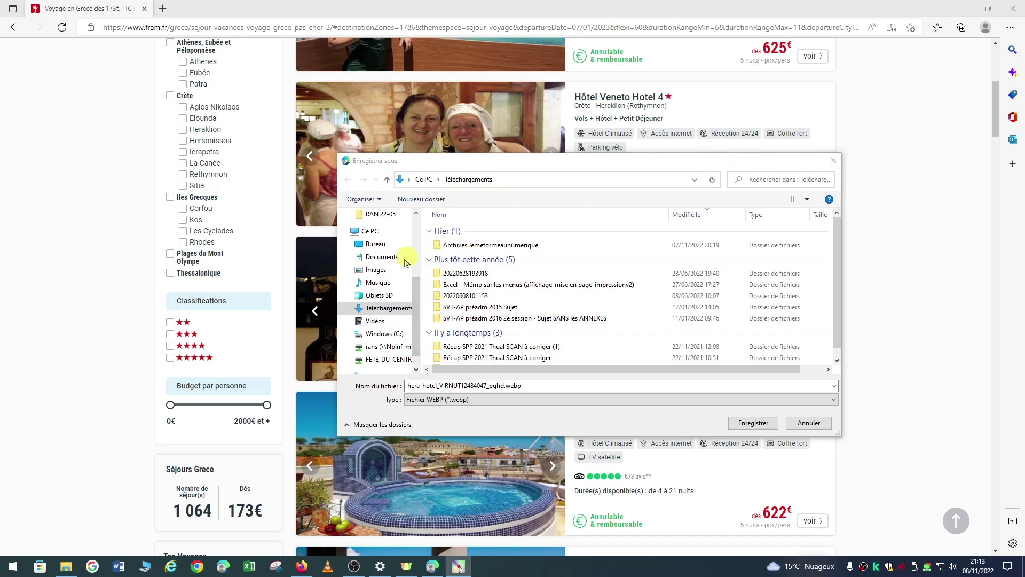
{"action": "left_click", "coordinate": [370, 272]}
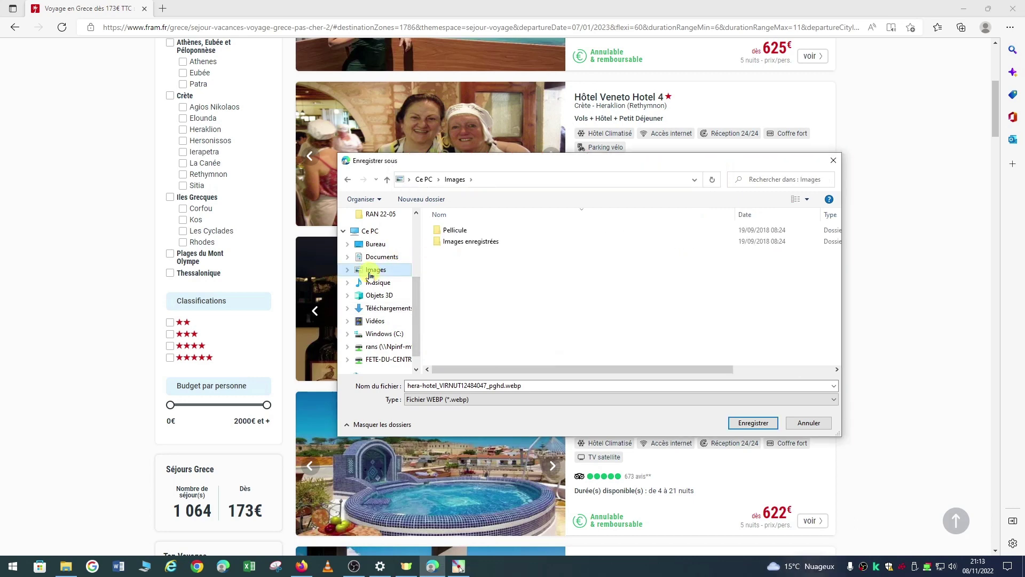
{"action": "double_click", "coordinate": [476, 243]}
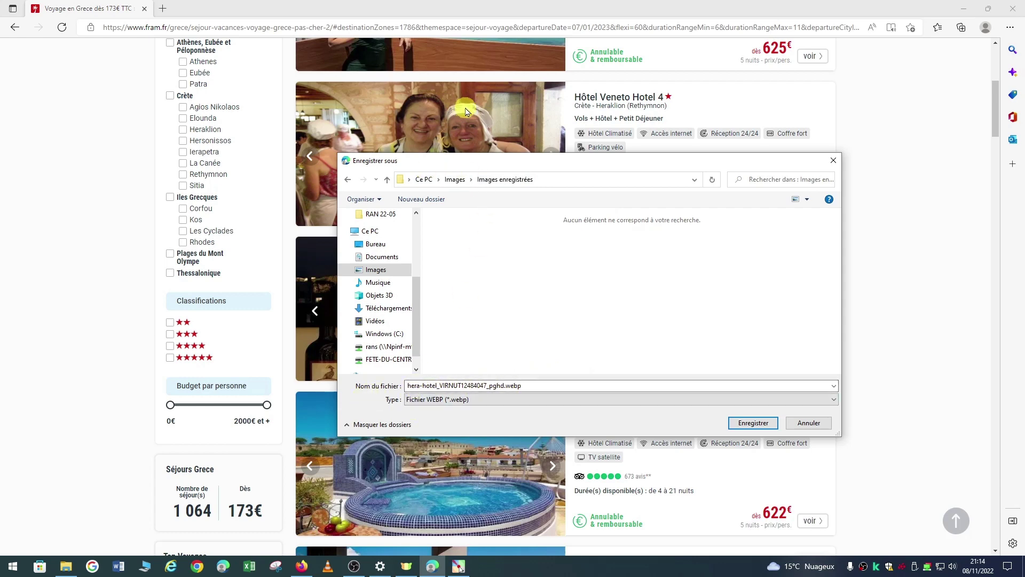
- Name the photo file "Grèce 1" and save it in WEBP format
{"action": "left_click", "coordinate": [408, 386]}
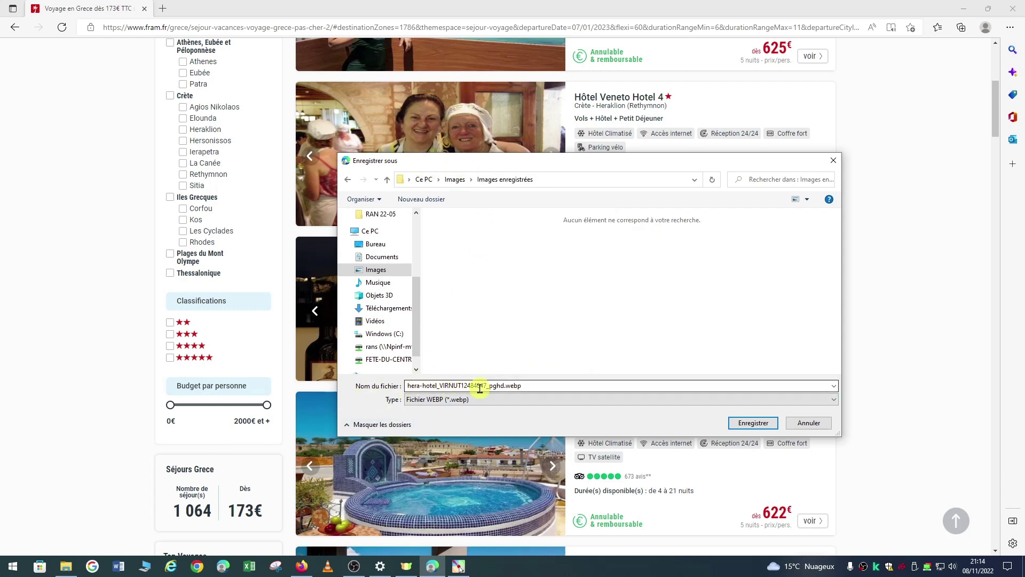
{"action": "double_click", "coordinate": [441, 385]}
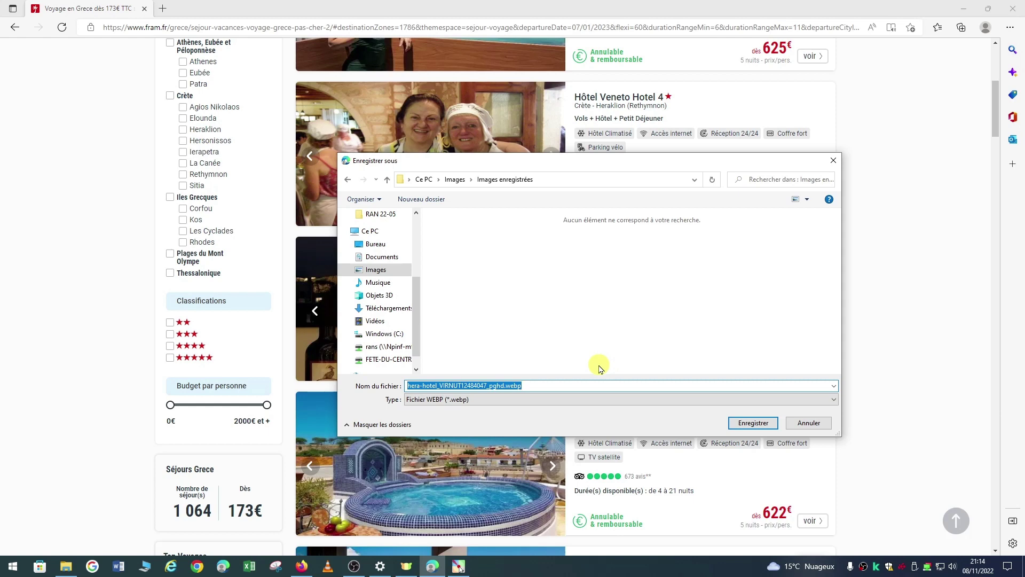
{"action": "type", "text": "Grèce 1"}
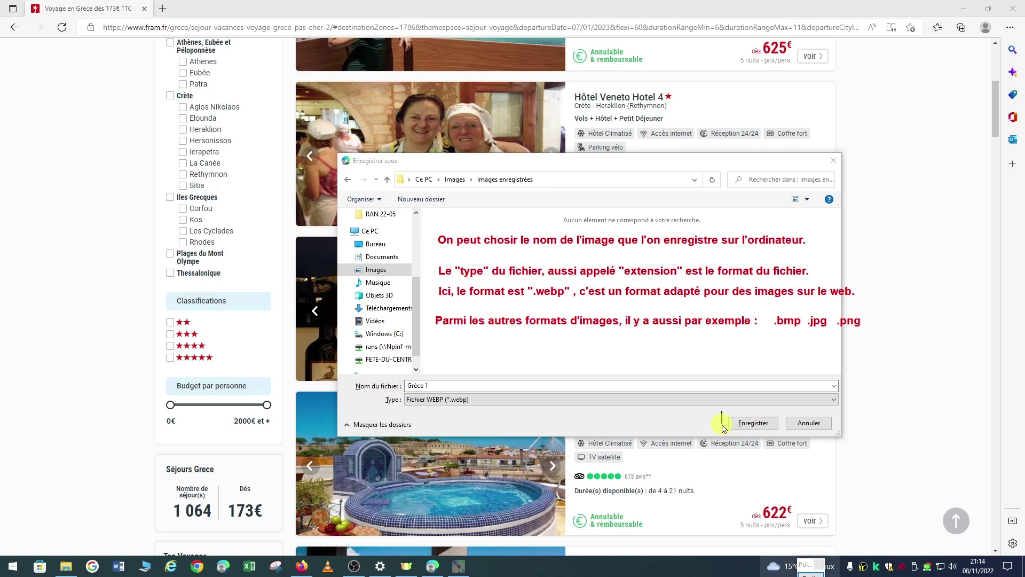
{"action": "left_click", "coordinate": [752, 422]}
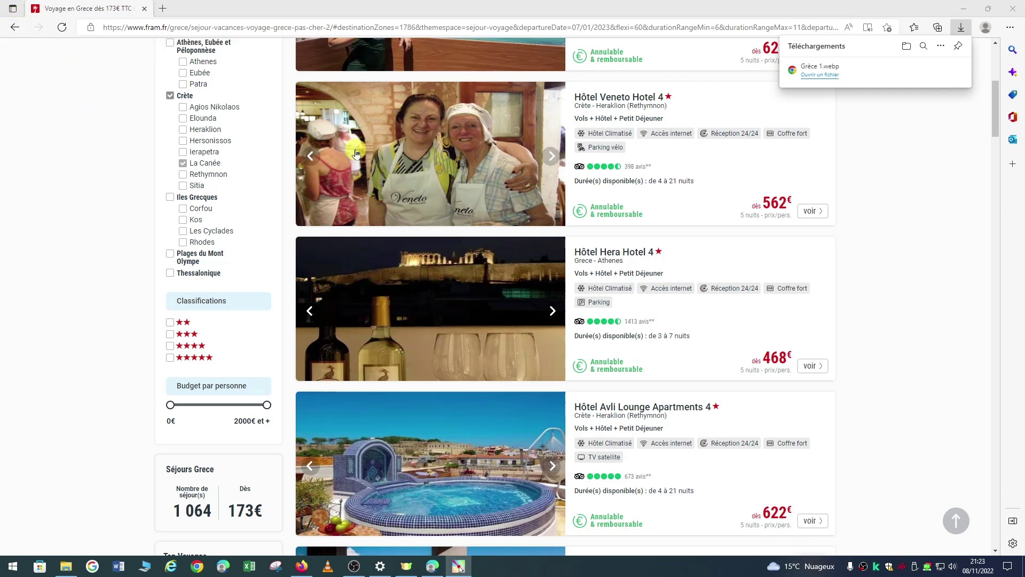
- Leave the Fram site and return to the beginning of the Google results for "voyage en grèce"
{"action": "left_click", "coordinate": [15, 30]}
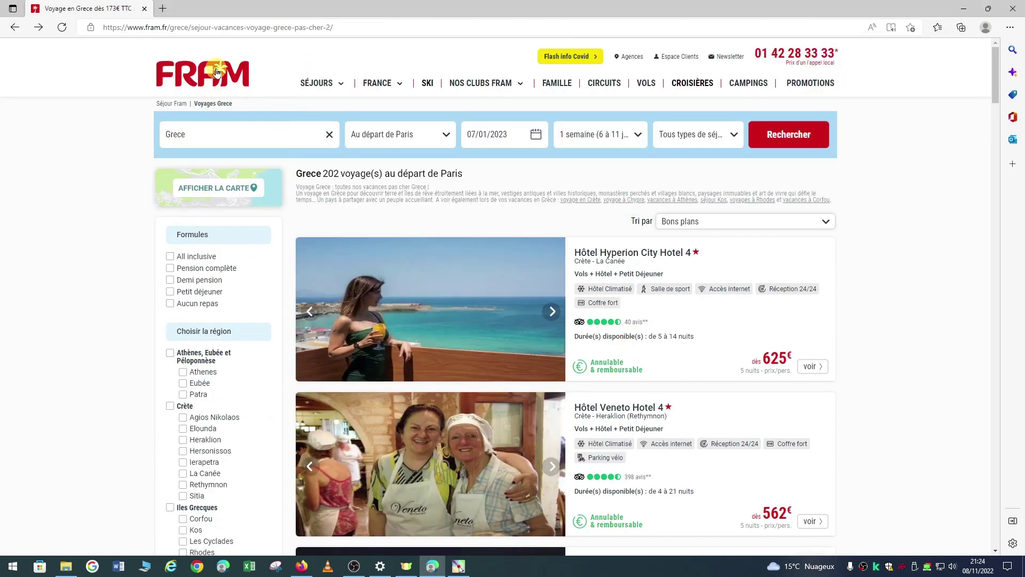
{"action": "left_click", "coordinate": [12, 30]}
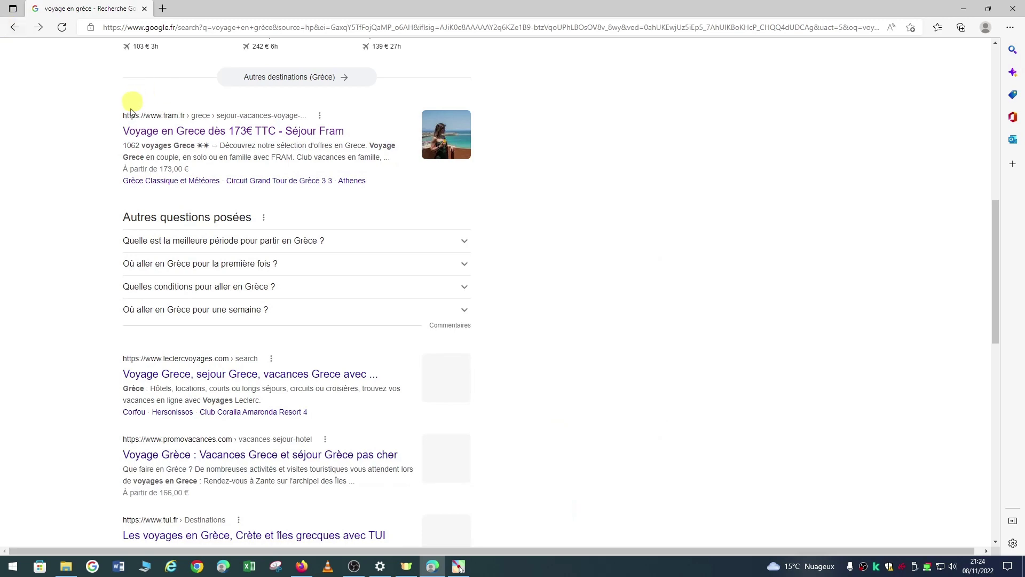
{"action": "scroll", "coordinate": [213, 412], "scroll_direction": "up", "scroll_amount": 15}
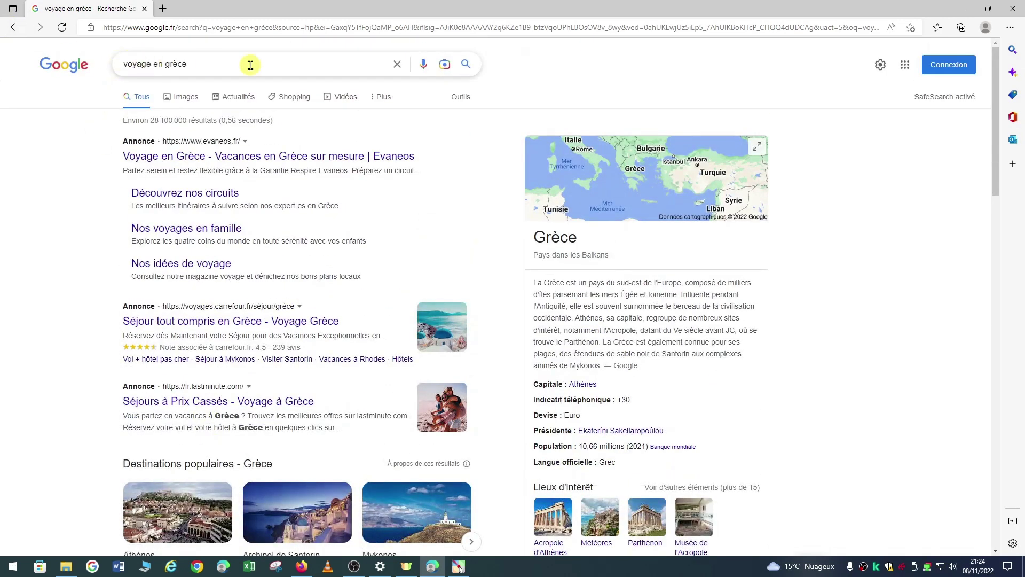
- Replace the current Google query with "bitcoin" and run the search
{"action": "left_click", "coordinate": [397, 67]}
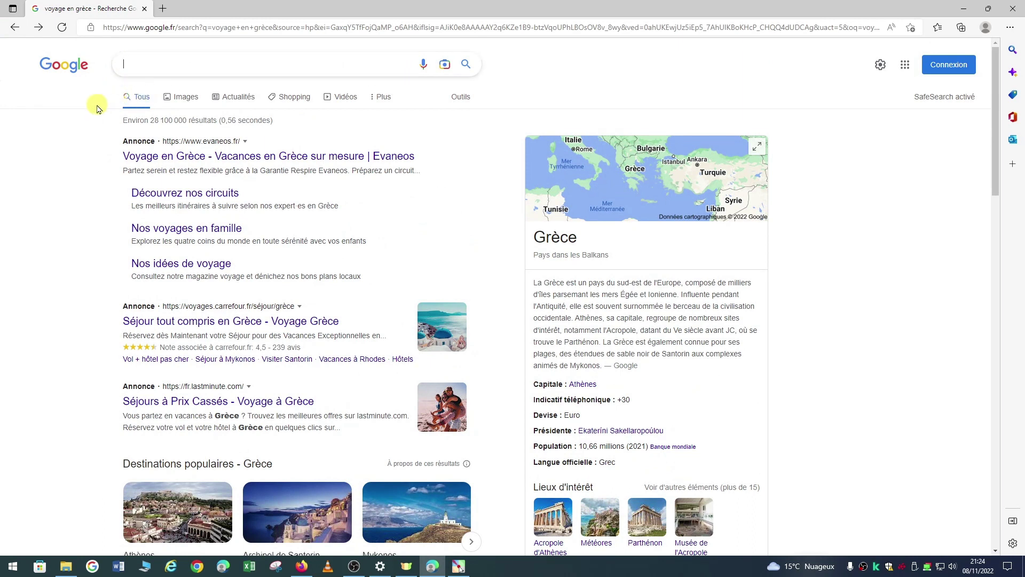
{"action": "type", "text": "b"}
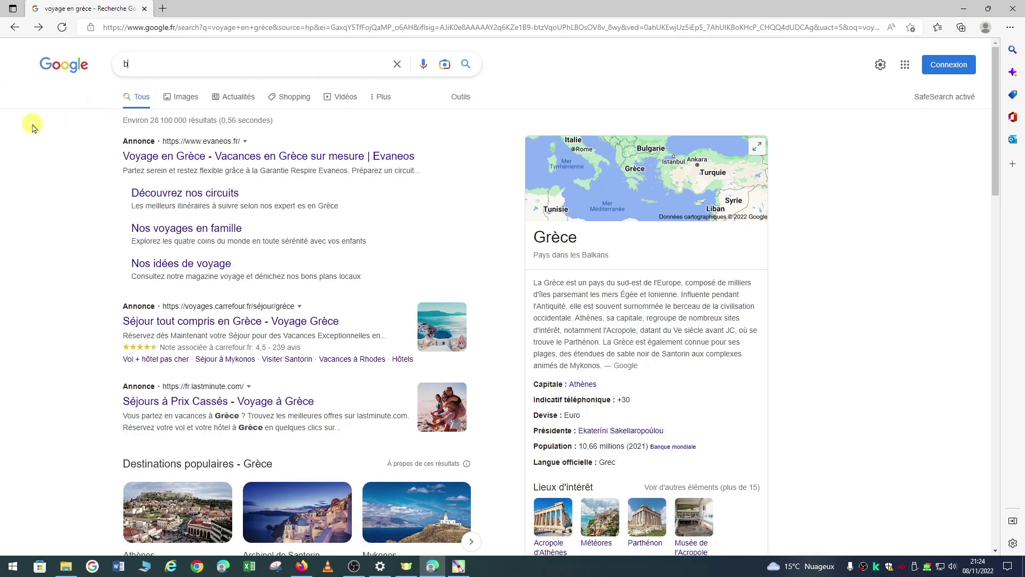
{"action": "type", "text": "itcoin"}
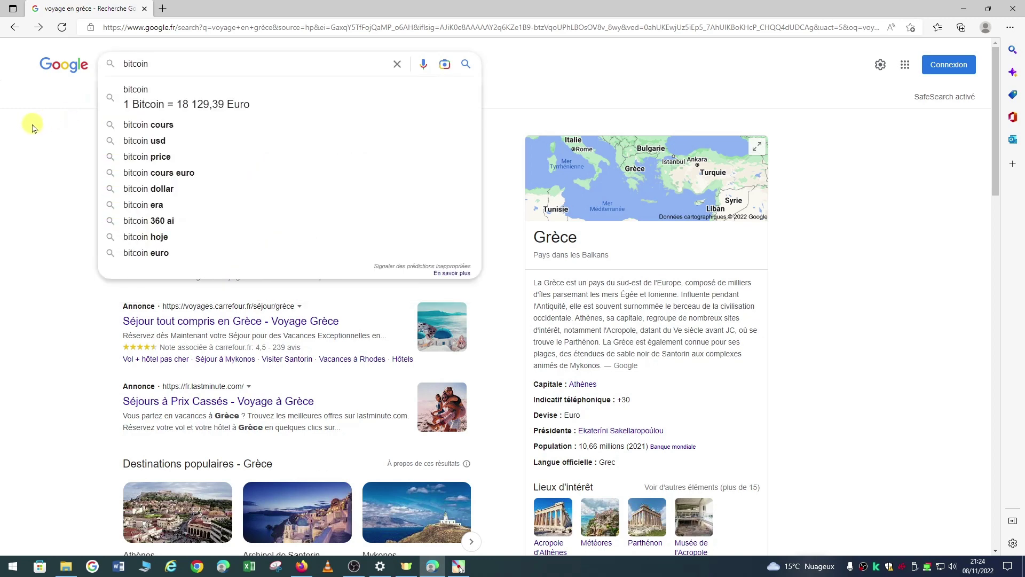
{"action": "key", "text": "Return"}
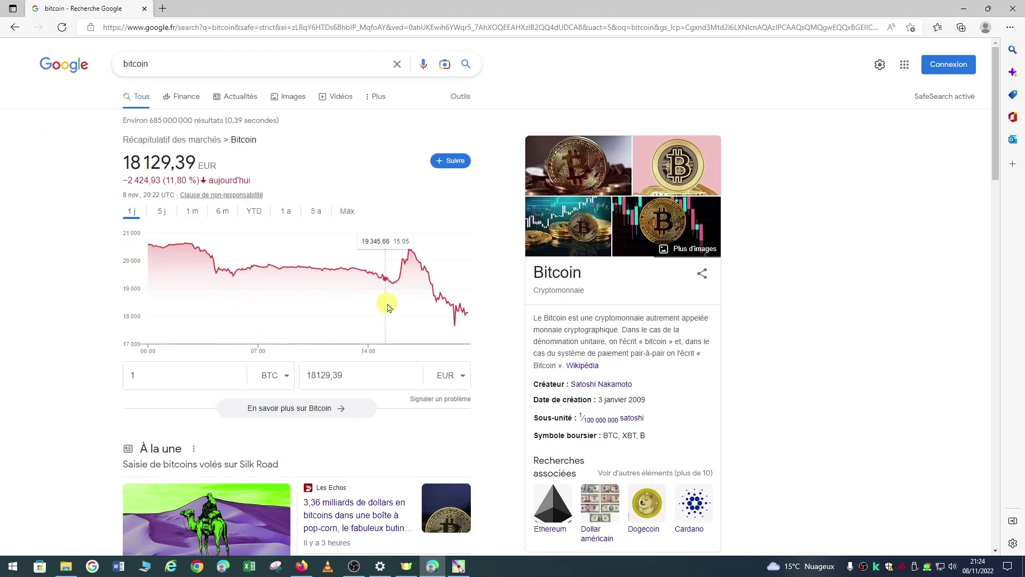
- Look through the bitcoin search results and open the "Bitcoin - Wikipédia" result
{"action": "scroll", "coordinate": [59, 337], "scroll_direction": "down", "scroll_amount": 4}
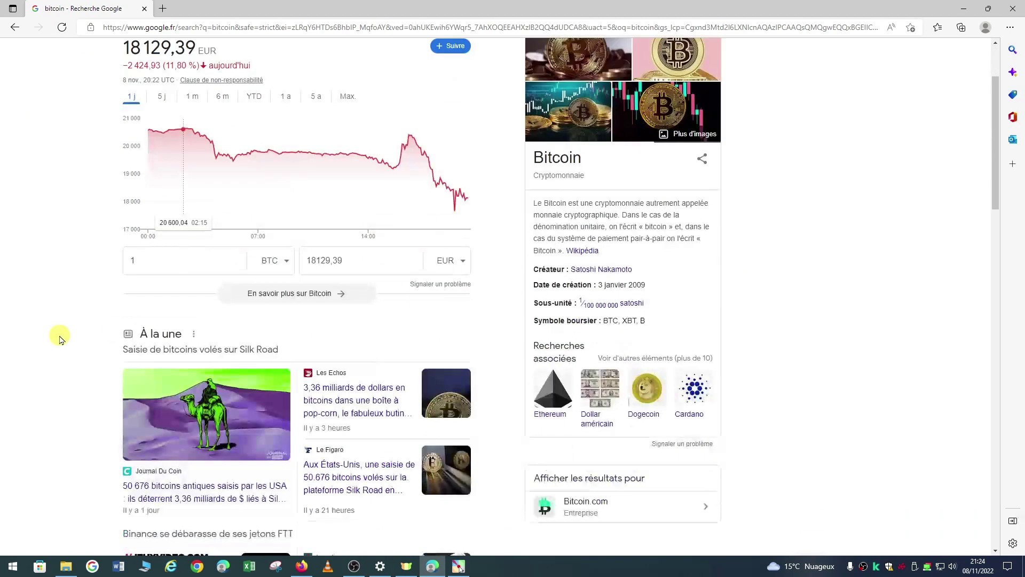
{"action": "scroll", "coordinate": [100, 291], "scroll_direction": "down", "scroll_amount": 7}
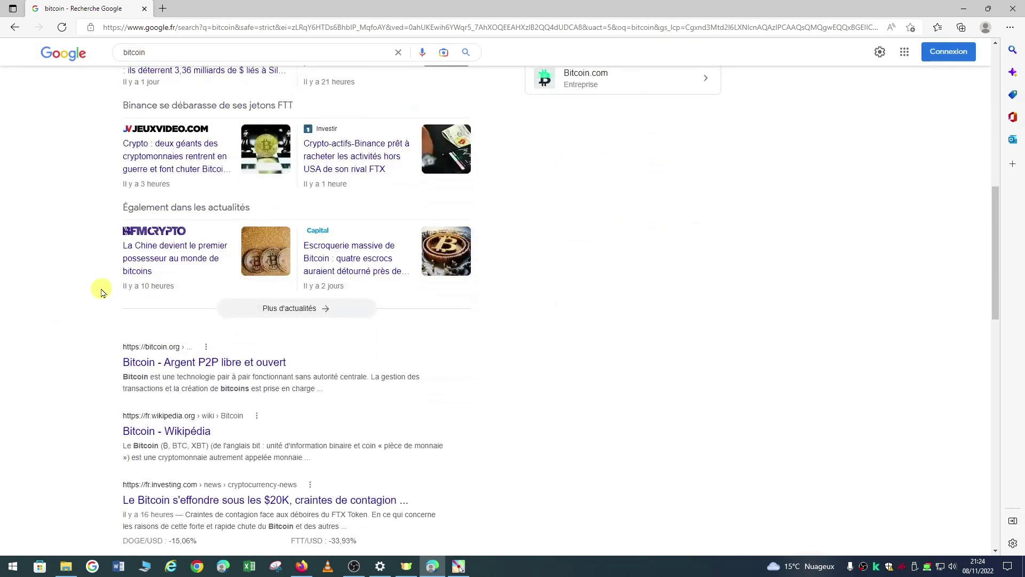
{"action": "scroll", "coordinate": [86, 285], "scroll_direction": "down", "scroll_amount": 2}
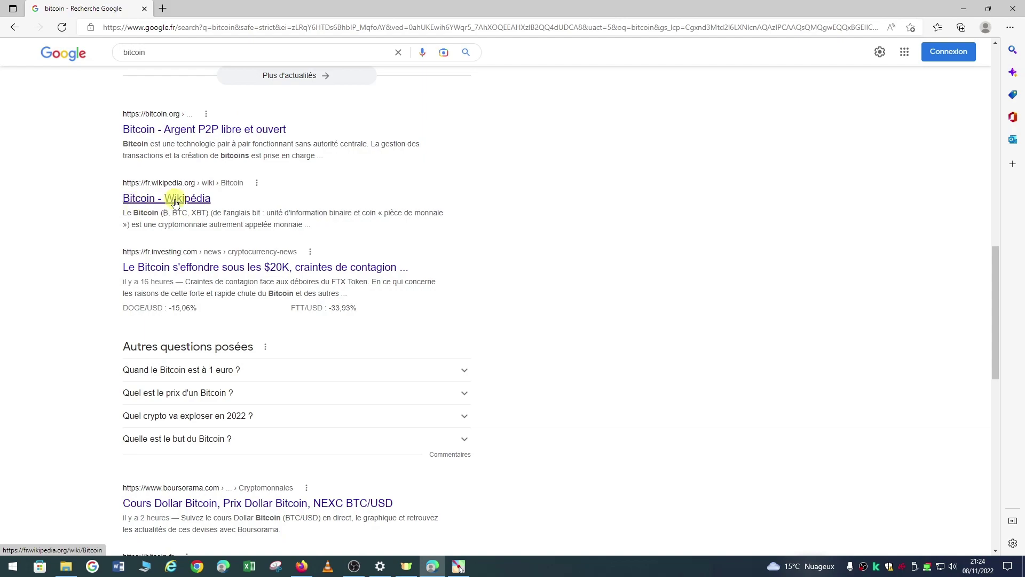
{"action": "scroll", "coordinate": [247, 264], "scroll_direction": "up", "scroll_amount": 1}
{"action": "scroll", "coordinate": [248, 265], "scroll_direction": "up", "scroll_amount": 13}
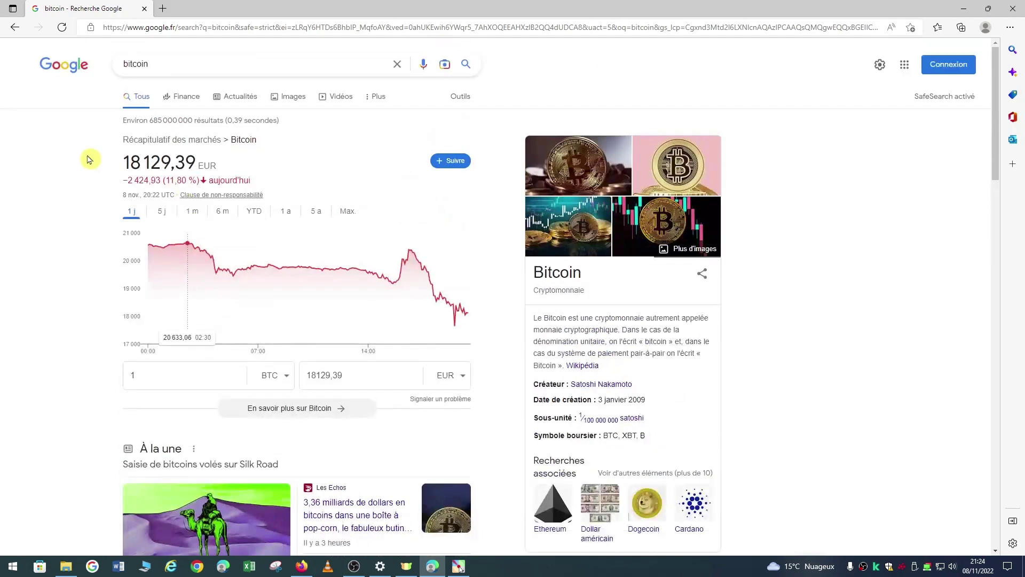
{"action": "scroll", "coordinate": [256, 160], "scroll_direction": "down", "scroll_amount": 12}
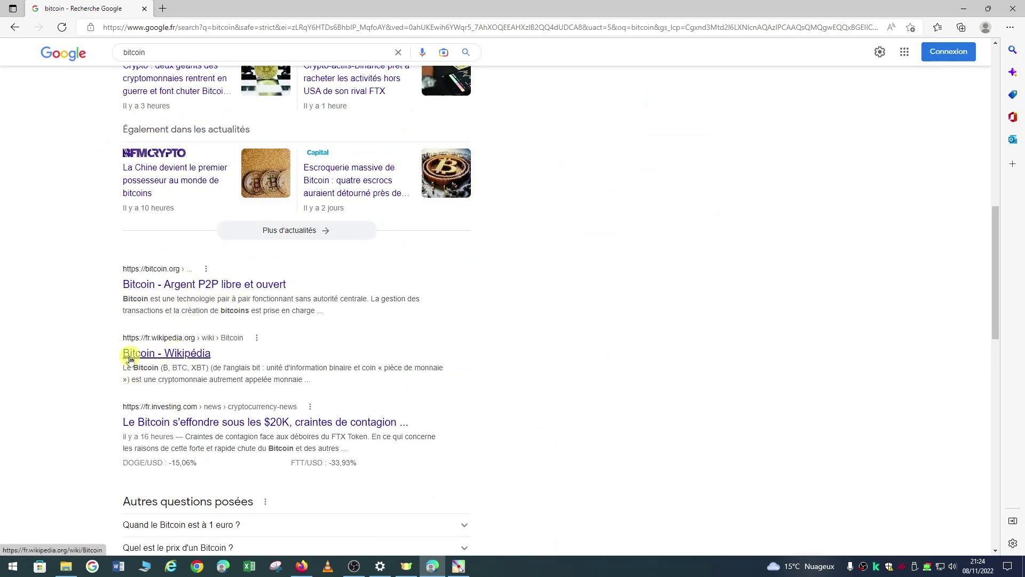
{"action": "left_click", "coordinate": [188, 359]}
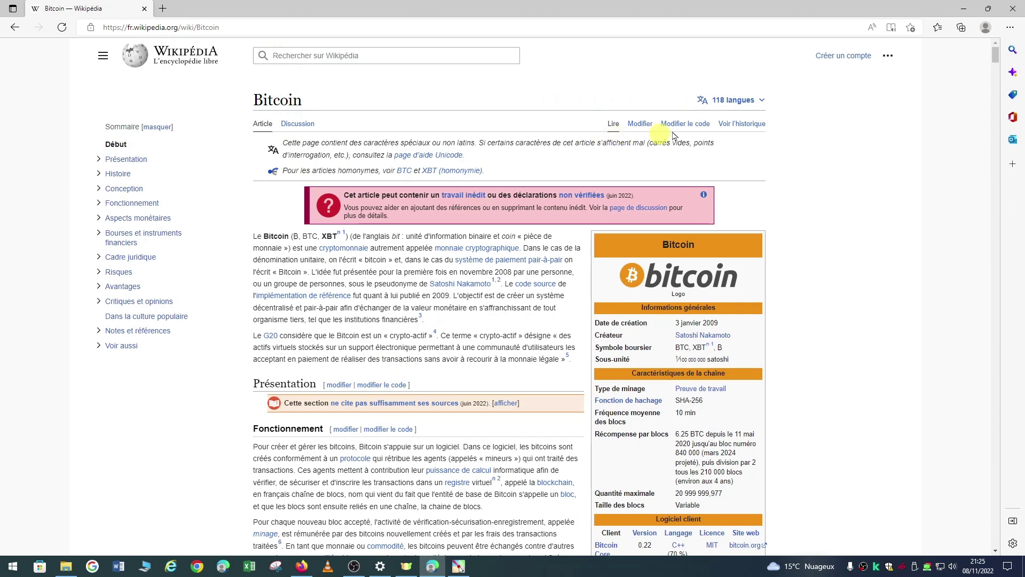
- Browse the list of languages offered for the Bitcoin article and close it without choosing one
{"action": "left_click", "coordinate": [764, 105]}
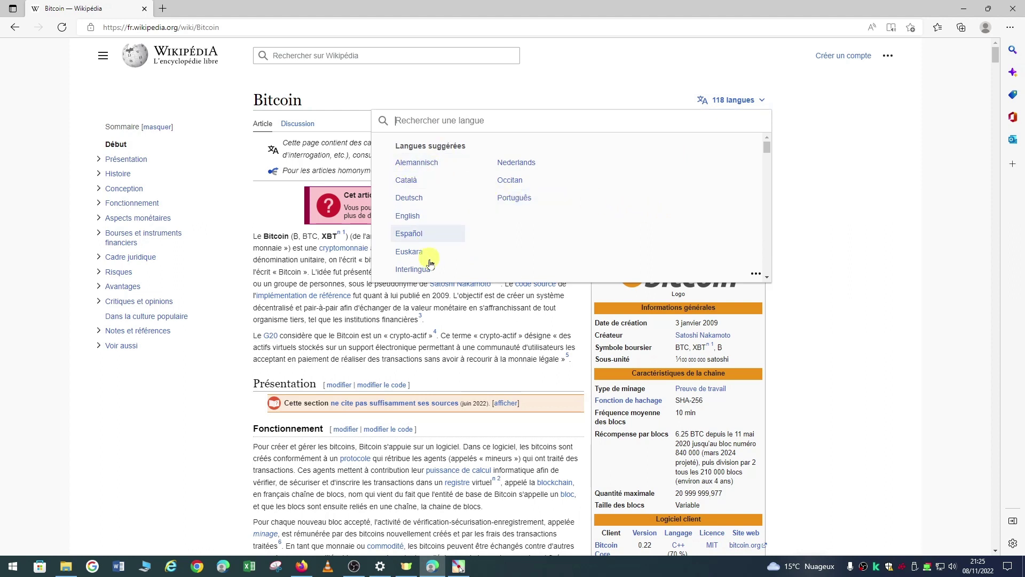
{"action": "scroll", "coordinate": [576, 189], "scroll_direction": "down", "scroll_amount": 5}
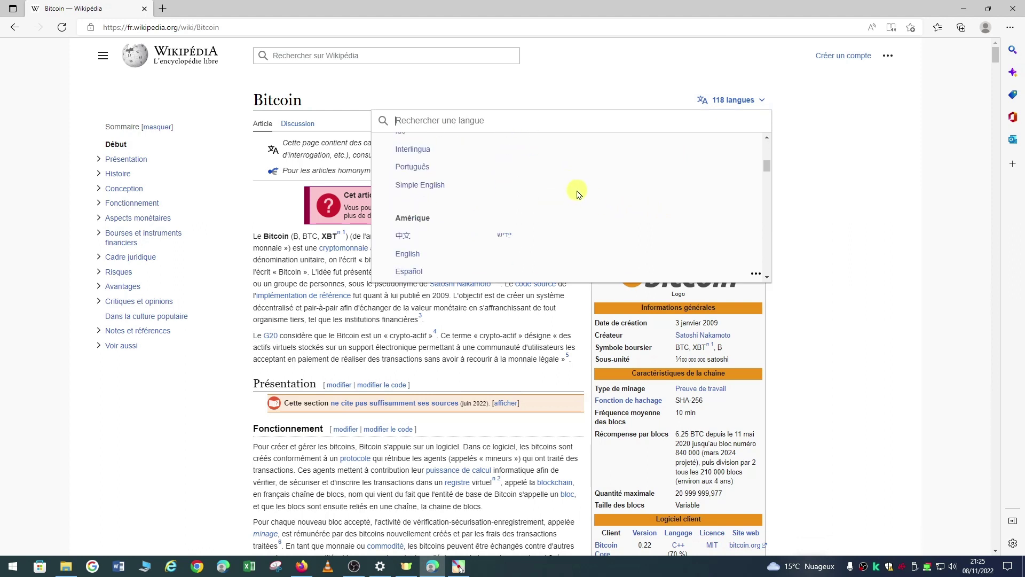
{"action": "scroll", "coordinate": [579, 192], "scroll_direction": "down", "scroll_amount": 6}
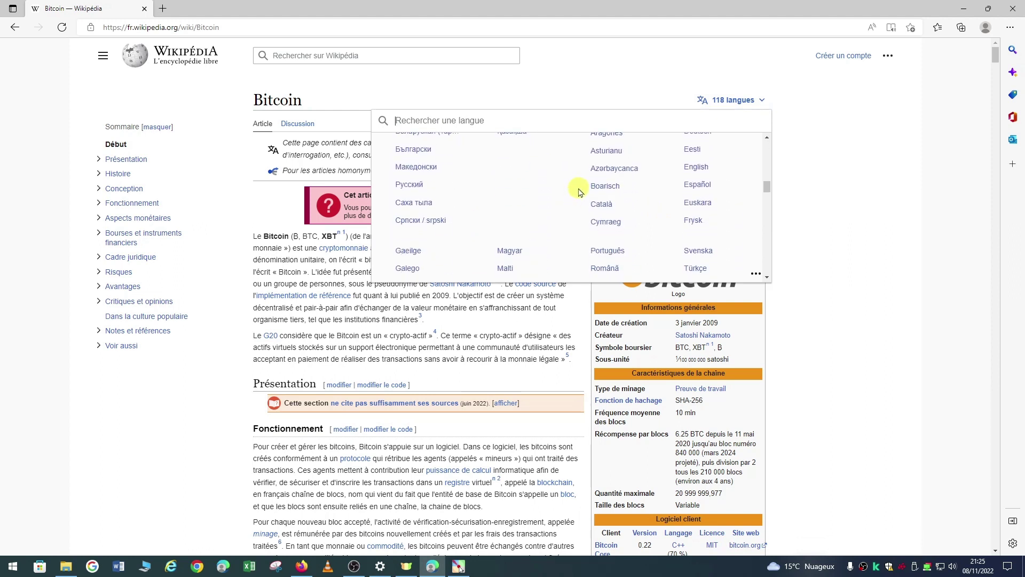
{"action": "scroll", "coordinate": [581, 193], "scroll_direction": "down", "scroll_amount": 3}
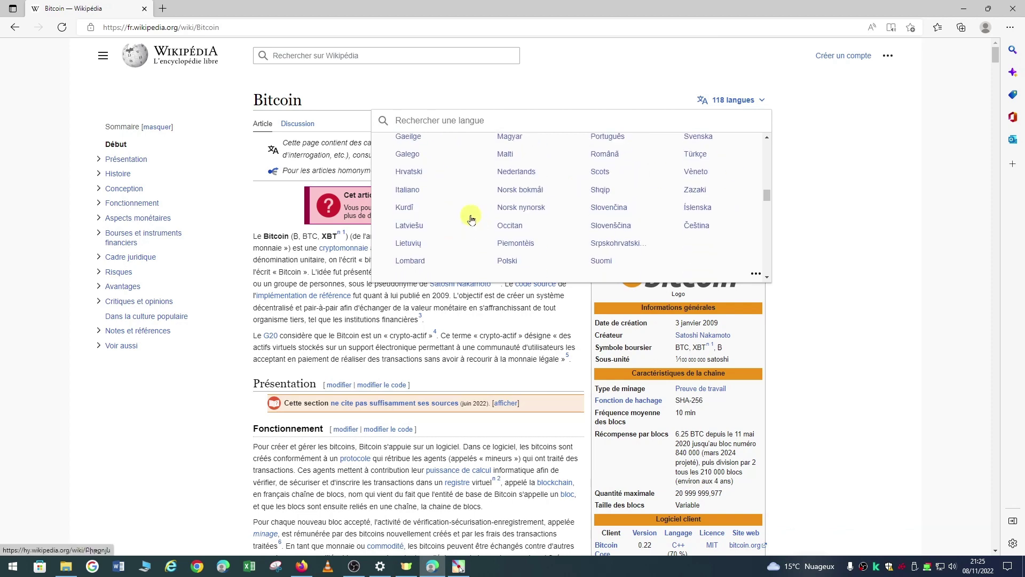
{"action": "scroll", "coordinate": [454, 209], "scroll_direction": "up", "scroll_amount": 2}
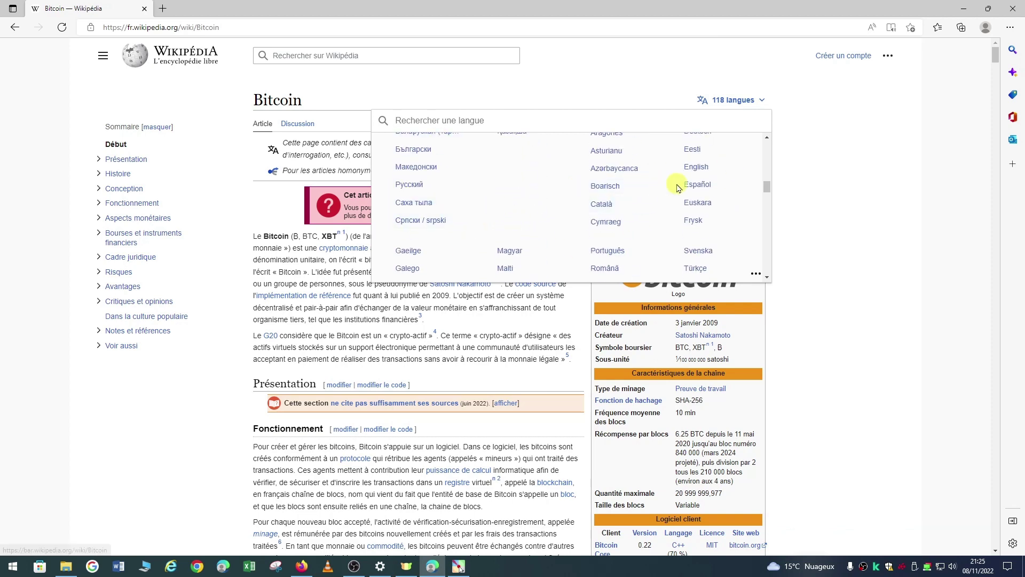
{"action": "left_click", "coordinate": [834, 167]}
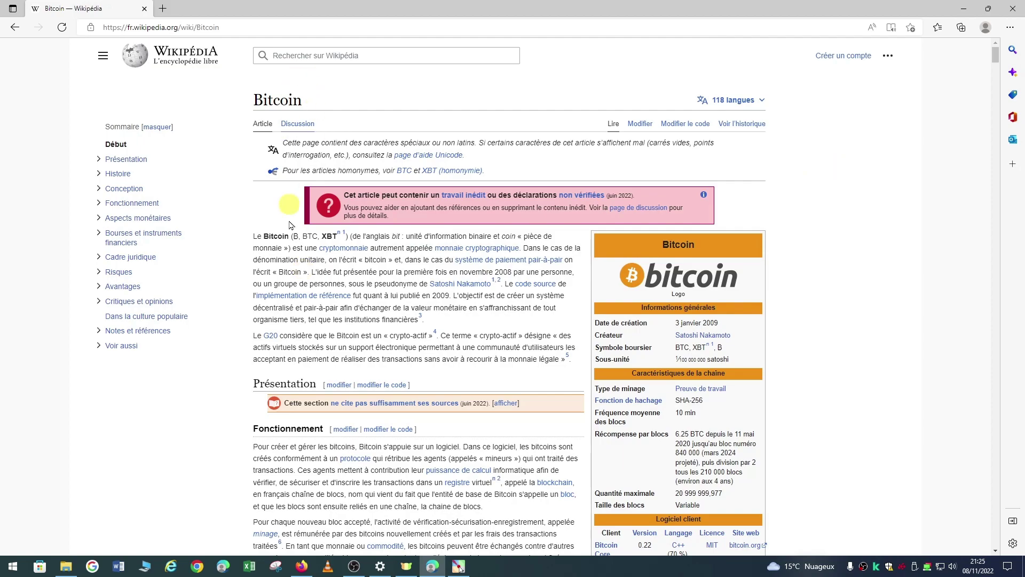
- Skim the Bitcoin article and follow the G20 link in its introduction
{"action": "scroll", "coordinate": [813, 213], "scroll_direction": "down", "scroll_amount": 10}
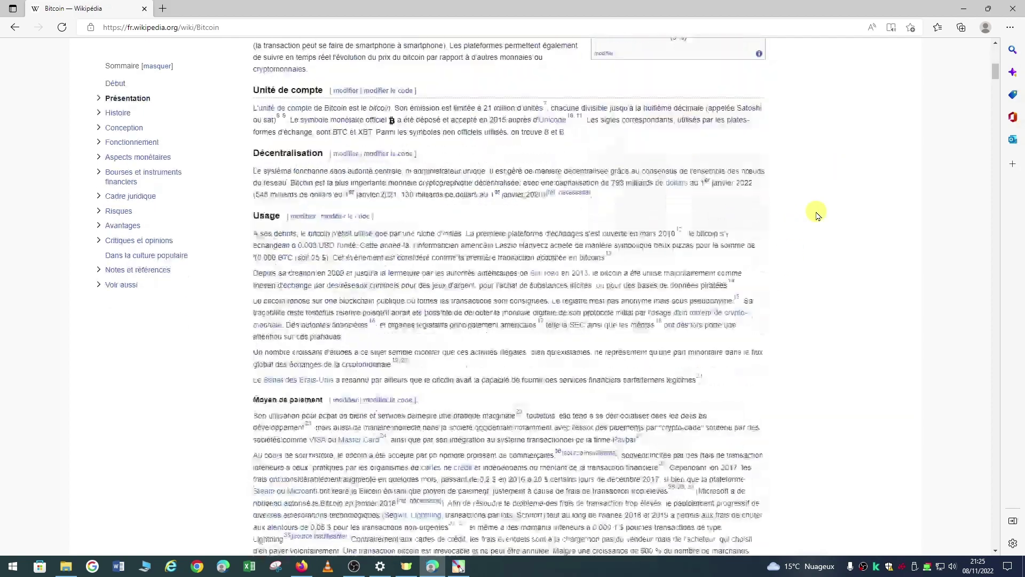
{"action": "scroll", "coordinate": [816, 213], "scroll_direction": "down", "scroll_amount": 15}
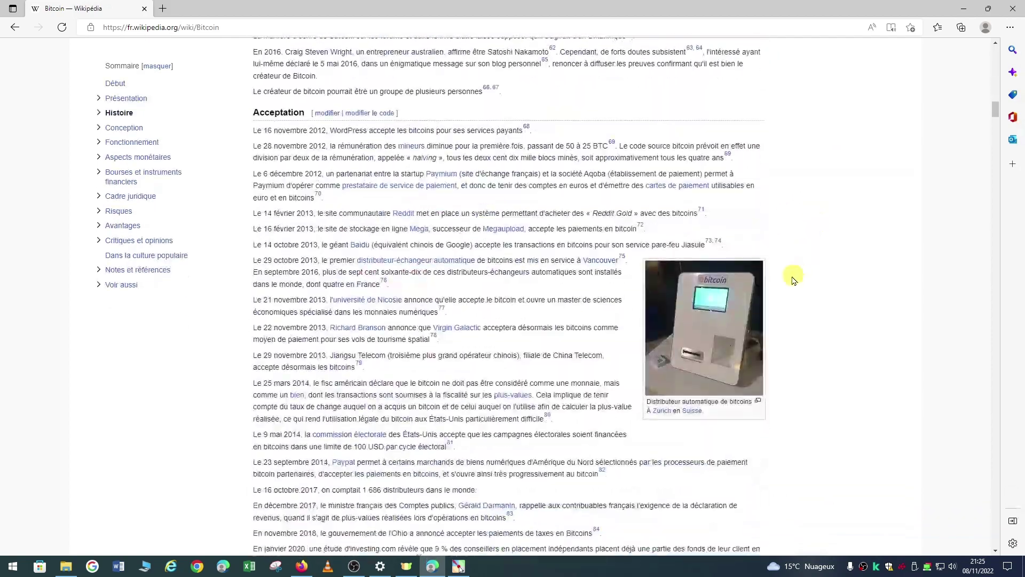
{"action": "scroll", "coordinate": [447, 332], "scroll_direction": "down", "scroll_amount": 15}
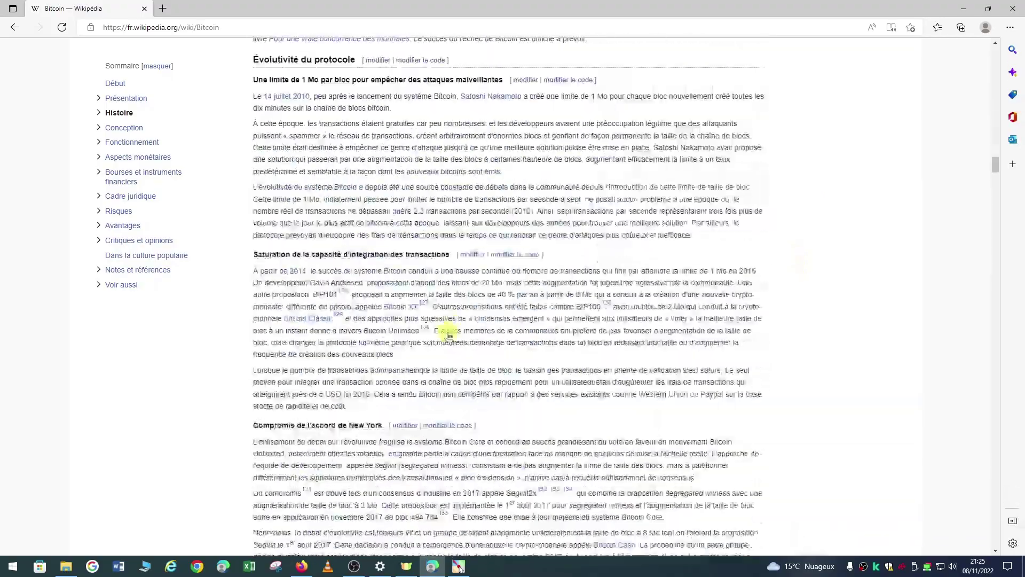
{"action": "scroll", "coordinate": [447, 332], "scroll_direction": "up", "scroll_amount": 15}
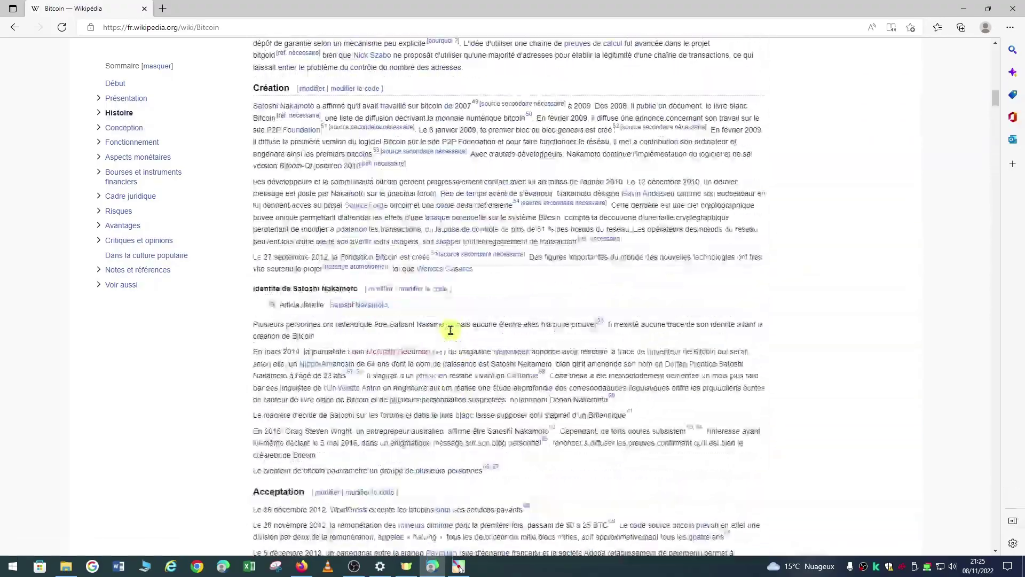
{"action": "scroll", "coordinate": [450, 330], "scroll_direction": "up", "scroll_amount": 15}
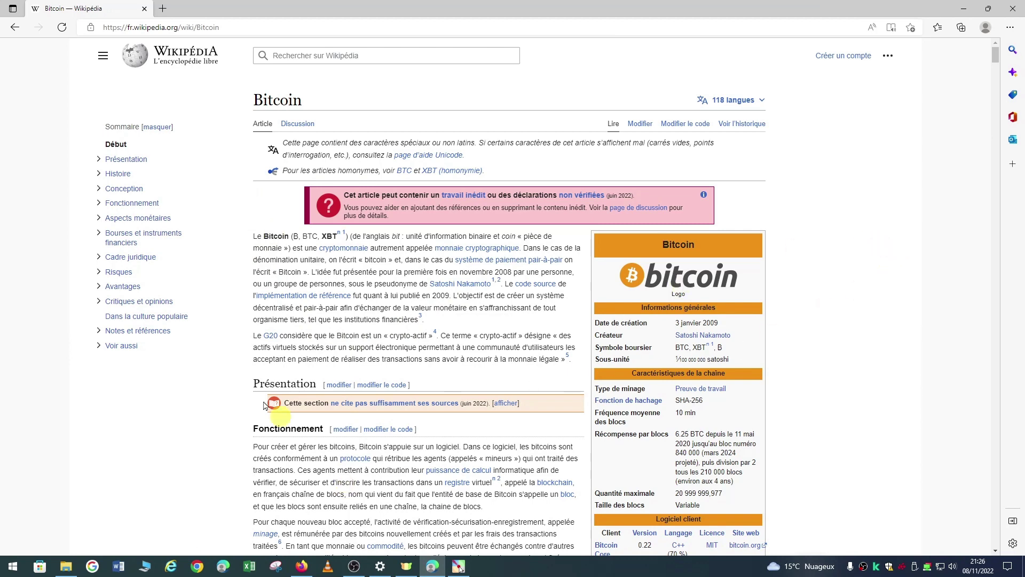
{"action": "scroll", "coordinate": [323, 267], "scroll_direction": "down", "scroll_amount": 1}
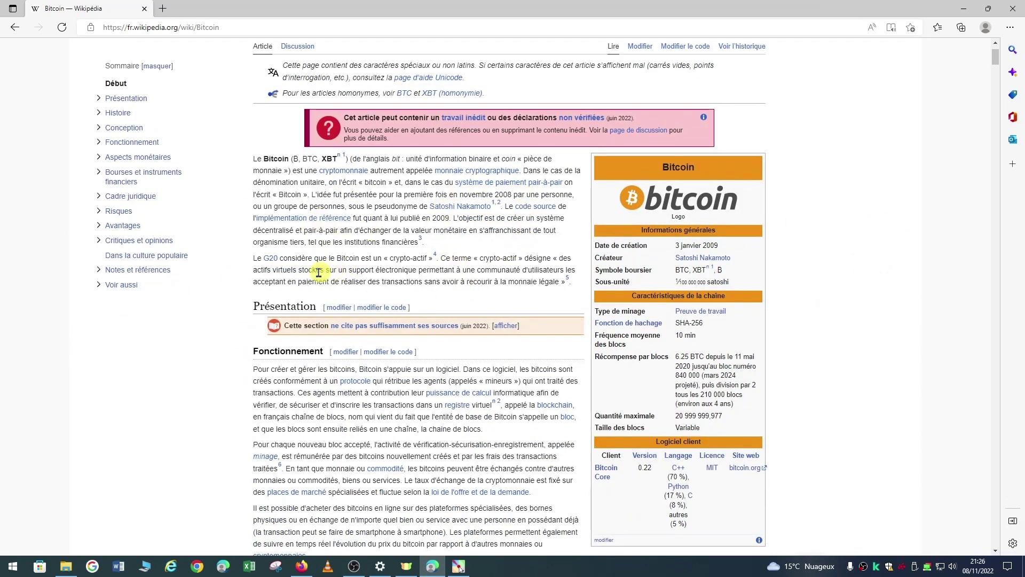
{"action": "left_click", "coordinate": [269, 261]}
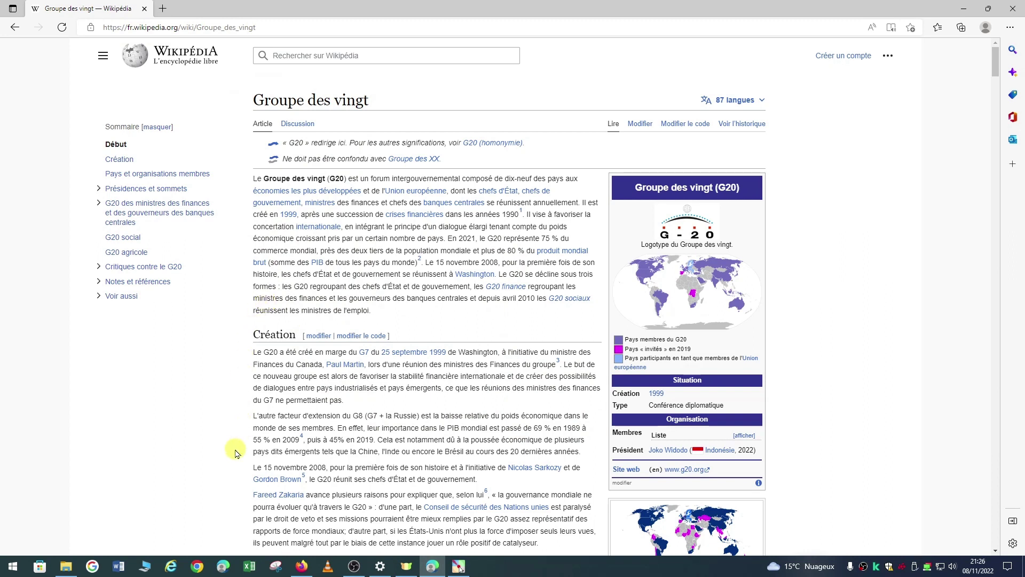
- Go back to the Bitcoin article and forward again to the "Groupe des vingt" article
{"action": "left_click", "coordinate": [14, 30]}
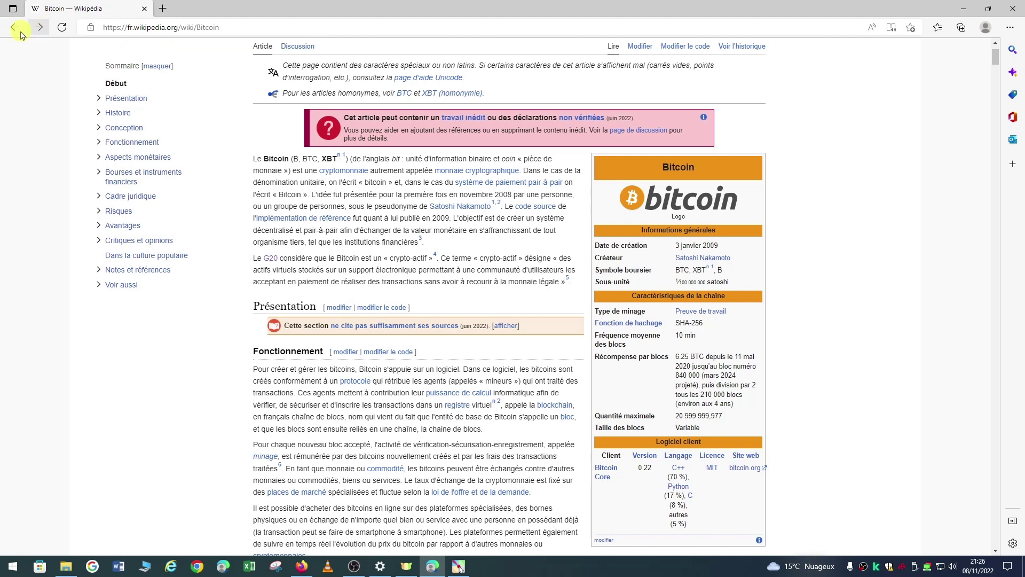
{"action": "left_click", "coordinate": [38, 28]}
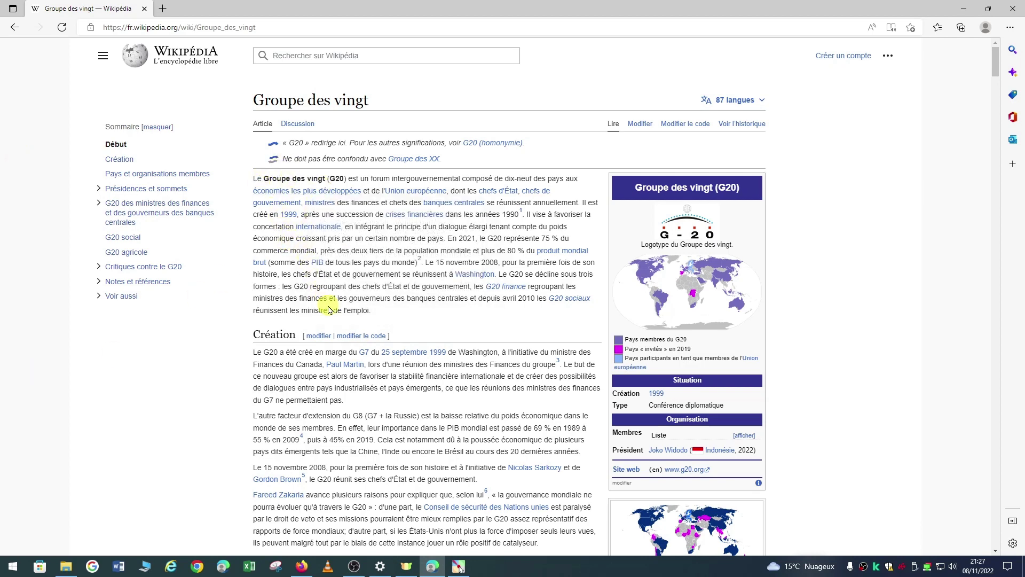
- Preview the "économies les plus développées" link and open the "Union européenne" link in the introduction
{"action": "mouse_move", "coordinate": [406, 191]}
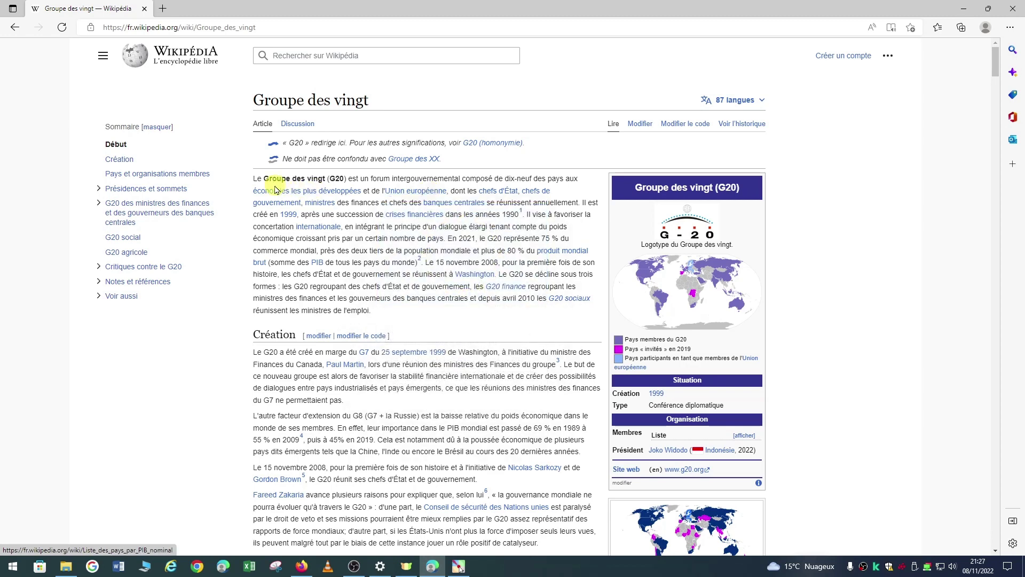
{"action": "mouse_move", "coordinate": [315, 195]}
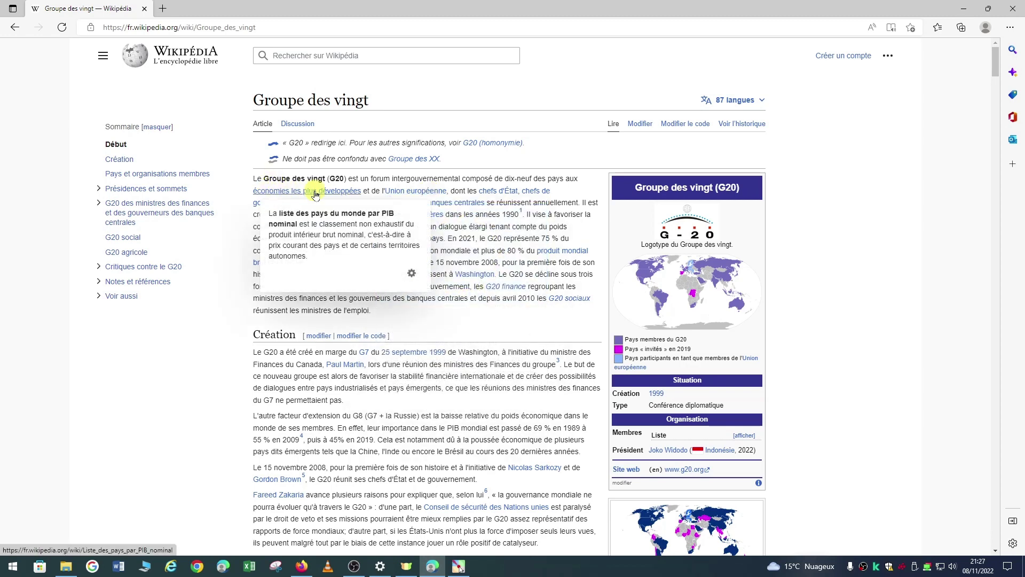
{"action": "left_click", "coordinate": [405, 193]}
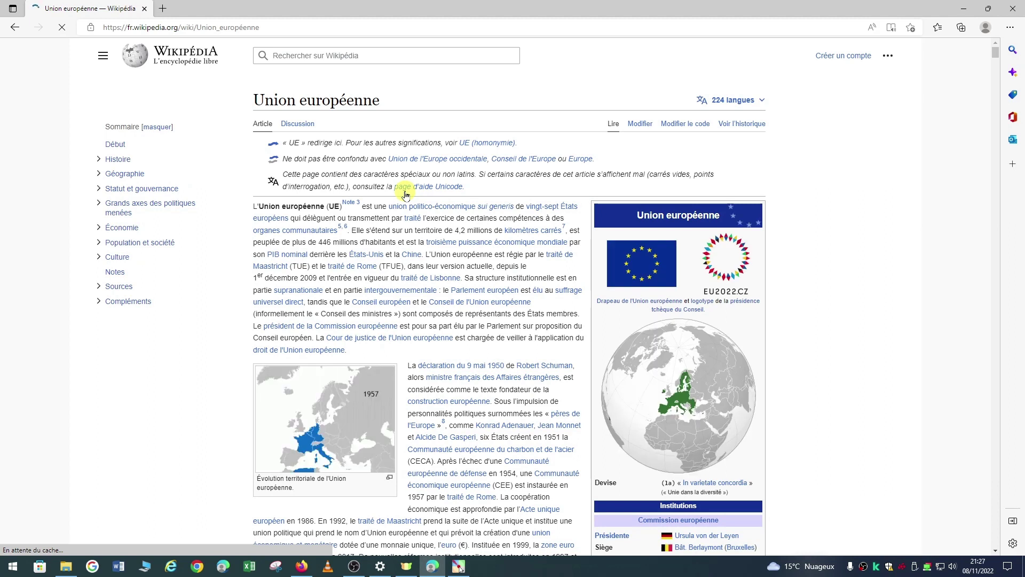
- Go back through the visited Wikipedia articles and the bitcoin results to the "voyage en grèce" search results
{"action": "left_click", "coordinate": [15, 31]}
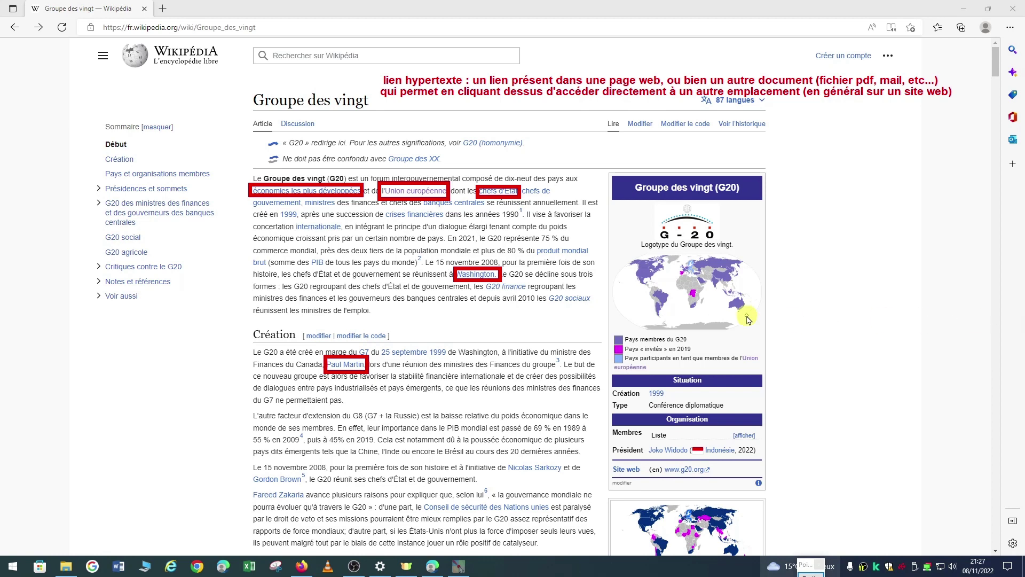
{"action": "left_click", "coordinate": [15, 29]}
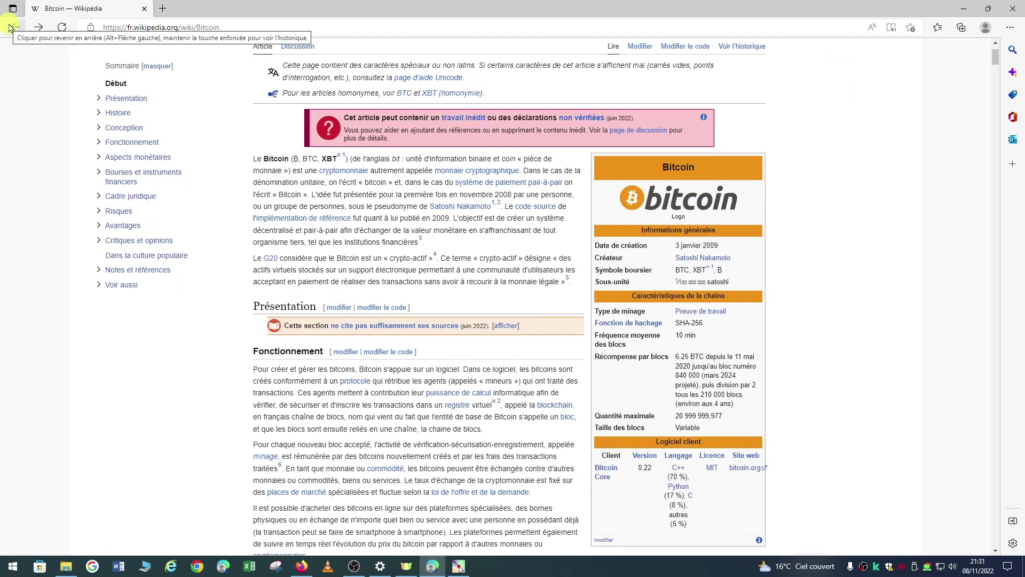
{"action": "left_click", "coordinate": [14, 27]}
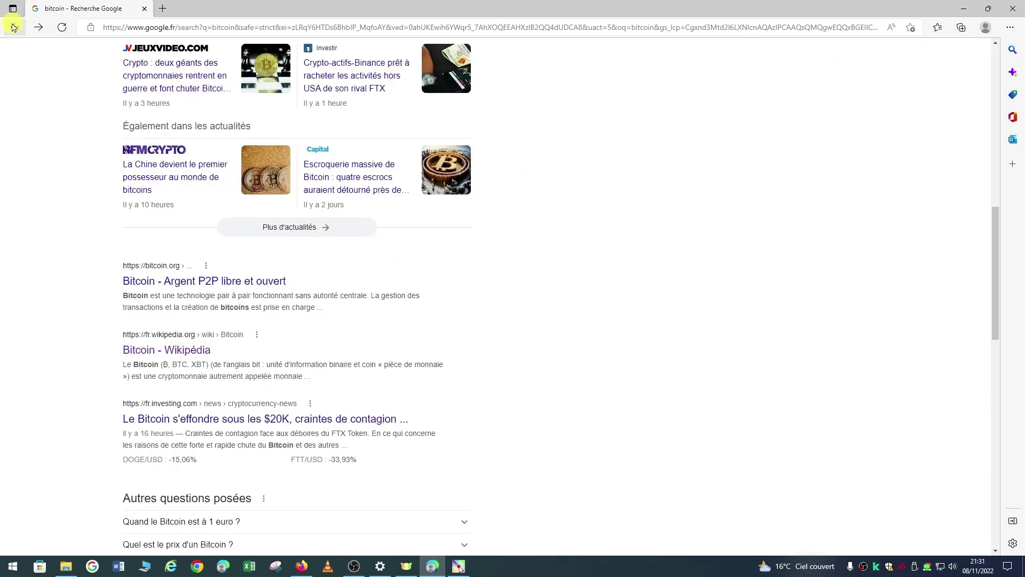
{"action": "left_click", "coordinate": [14, 27]}
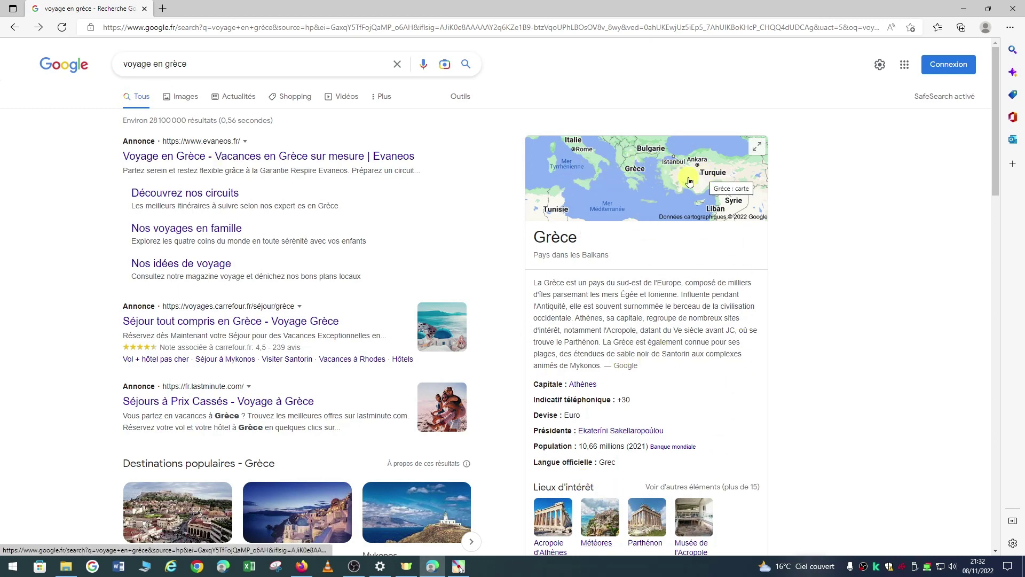
- Look through the general "voyage en grèce" results from the sponsored offers down to the related searches
{"action": "scroll", "coordinate": [641, 203], "scroll_direction": "down", "scroll_amount": 5}
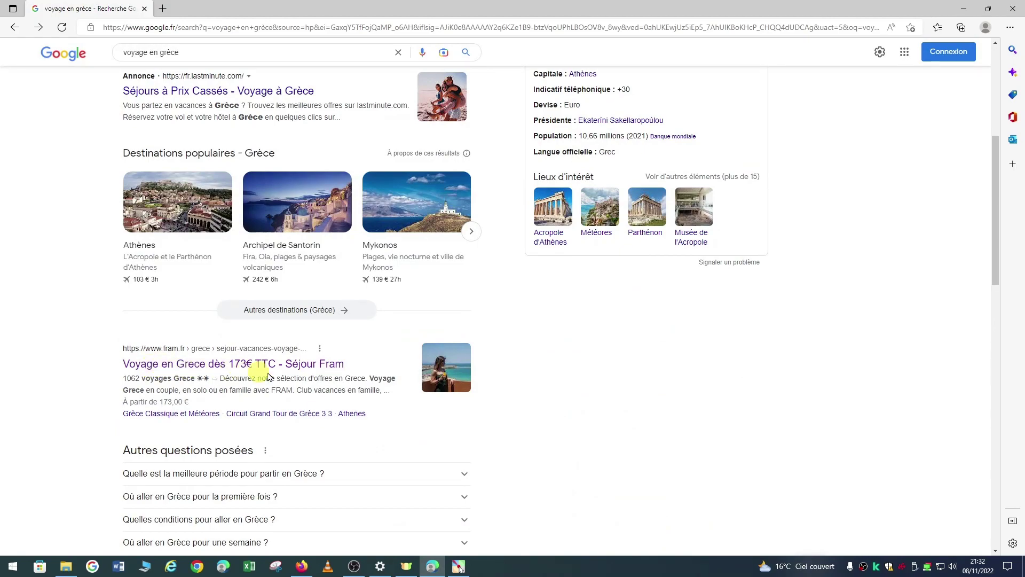
{"action": "scroll", "coordinate": [160, 368], "scroll_direction": "down", "scroll_amount": 6}
{"action": "scroll", "coordinate": [182, 372], "scroll_direction": "down", "scroll_amount": 7}
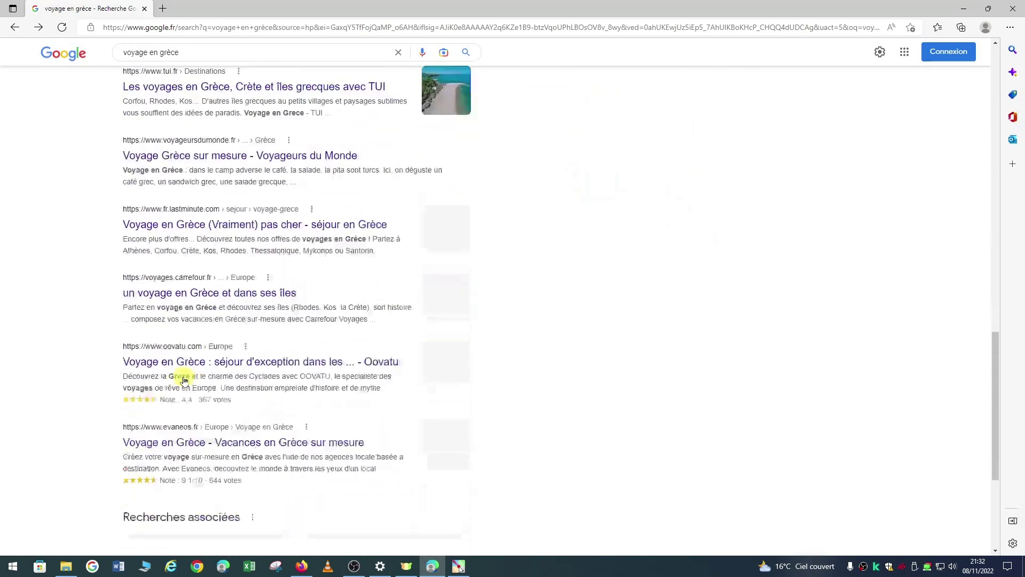
{"action": "scroll", "coordinate": [195, 378], "scroll_direction": "up", "scroll_amount": 20}
{"action": "scroll", "coordinate": [300, 426], "scroll_direction": "down", "scroll_amount": 8}
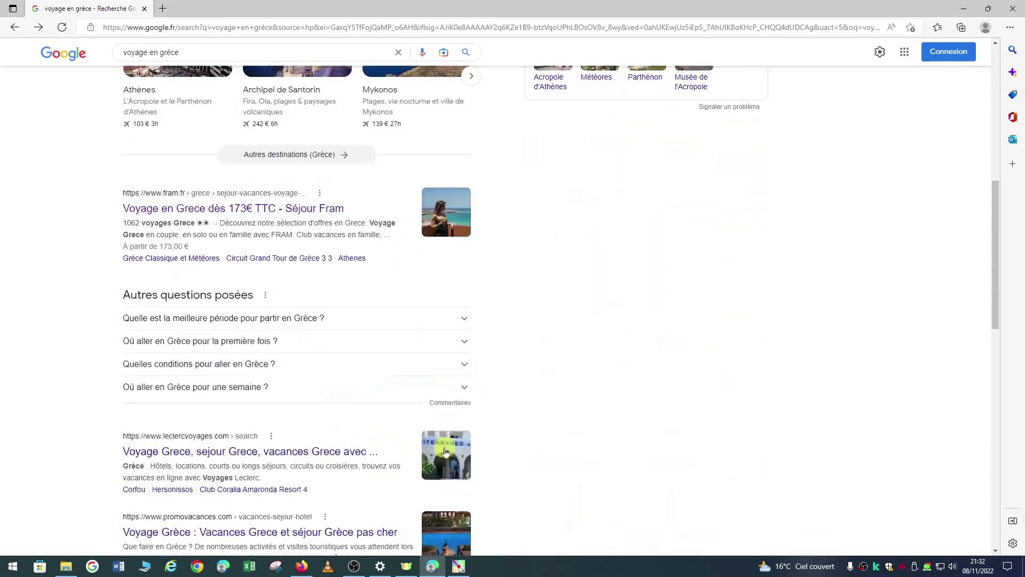
{"action": "scroll", "coordinate": [300, 344], "scroll_direction": "up", "scroll_amount": 9}
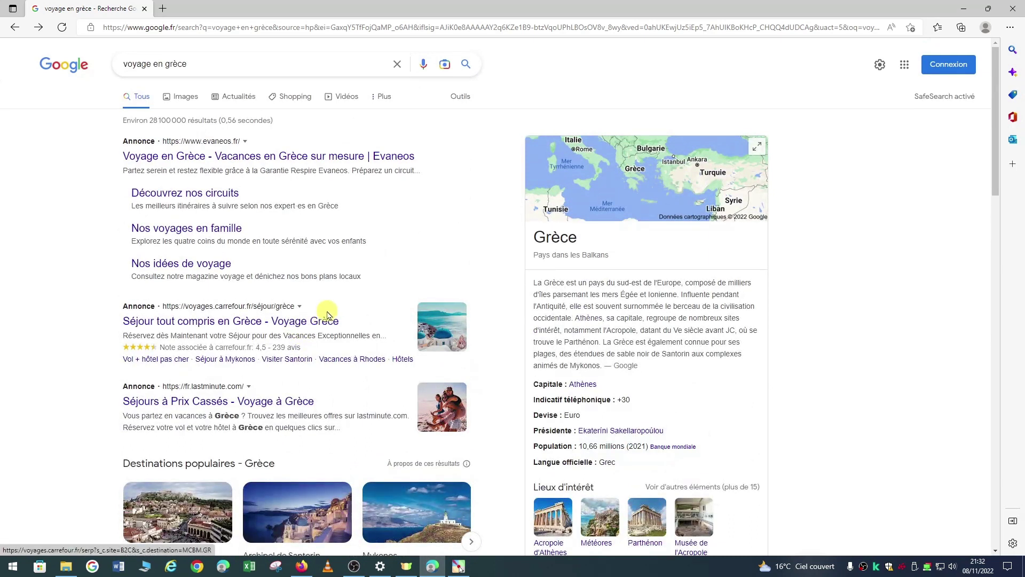
- Show the image results for "voyage en grèce" and visit the source page of the Partir cliff-and-beach picture
{"action": "left_click", "coordinate": [185, 96]}
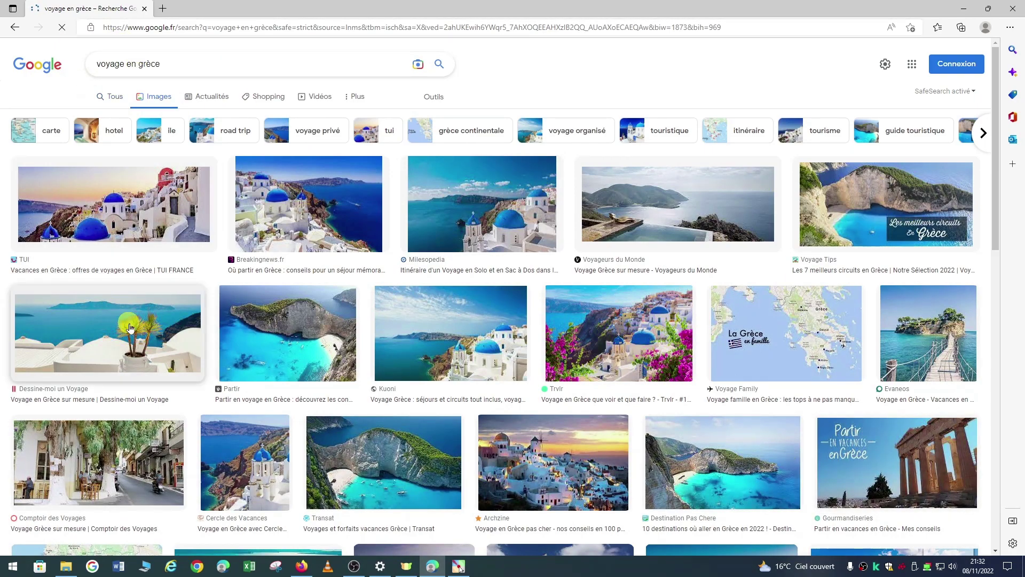
{"action": "scroll", "coordinate": [138, 335], "scroll_direction": "down", "scroll_amount": 5}
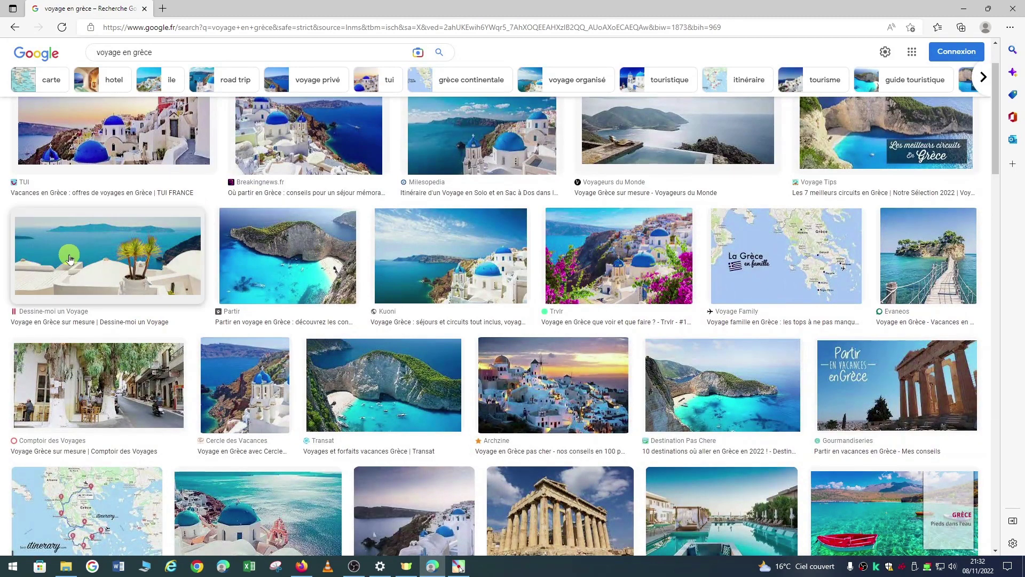
{"action": "left_click", "coordinate": [262, 258]}
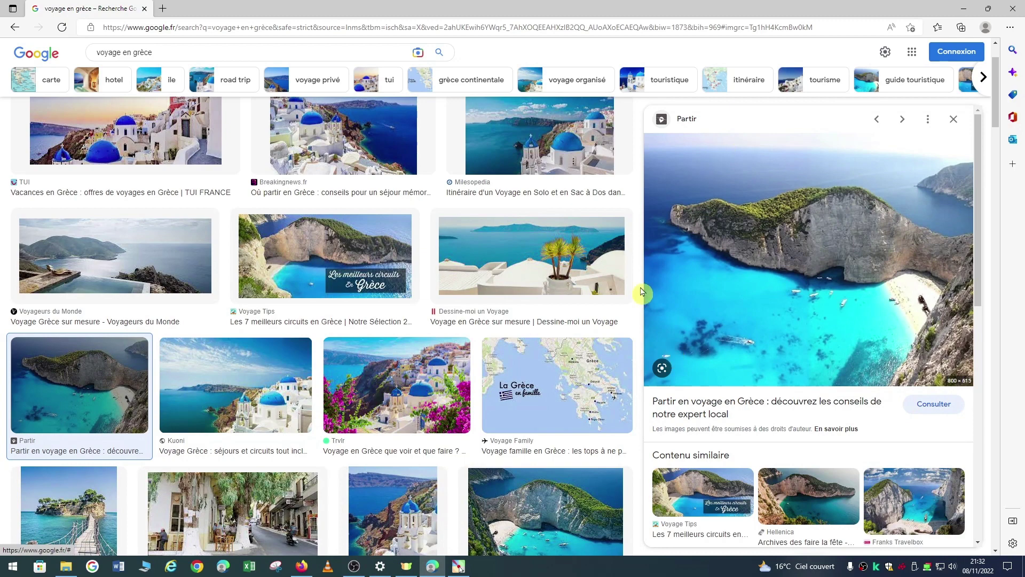
{"action": "left_click", "coordinate": [929, 405]}
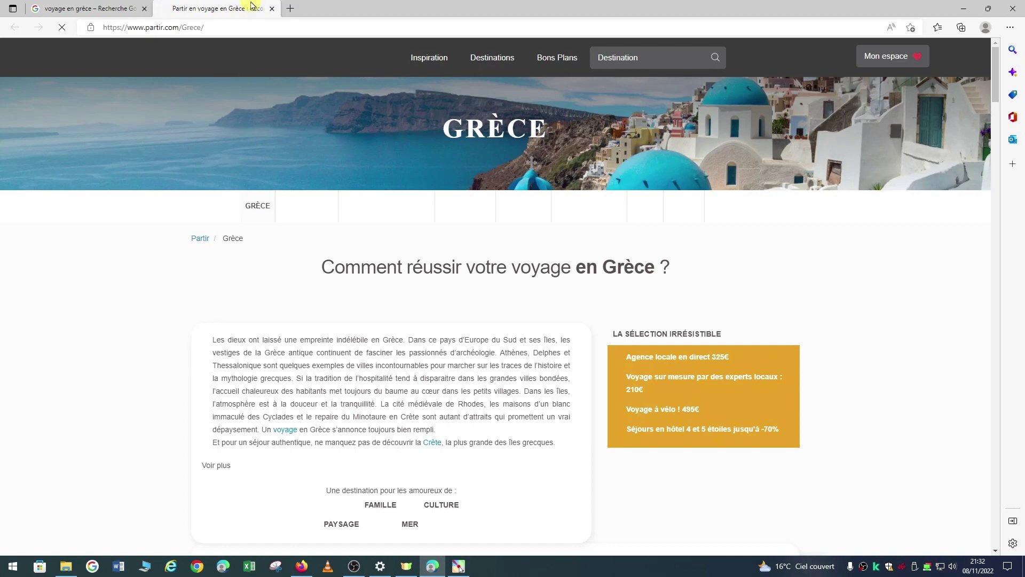
- Switch to the image results and back, and skim the Partir page on Greece down to its practical information
{"action": "left_click", "coordinate": [69, 10]}
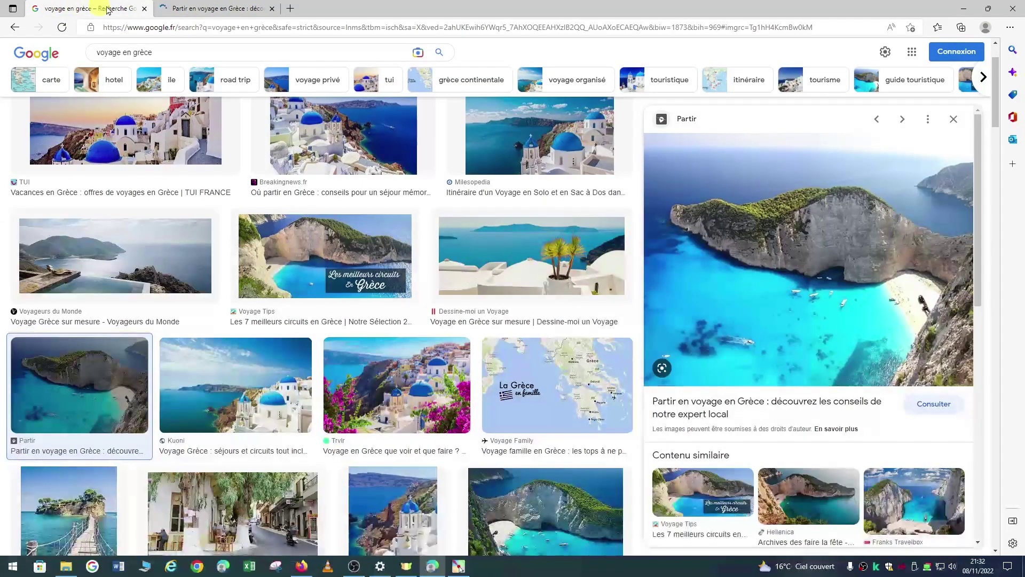
{"action": "left_click", "coordinate": [179, 8]}
{"action": "scroll", "coordinate": [446, 367], "scroll_direction": "down", "scroll_amount": 7}
{"action": "scroll", "coordinate": [447, 367], "scroll_direction": "down", "scroll_amount": 12}
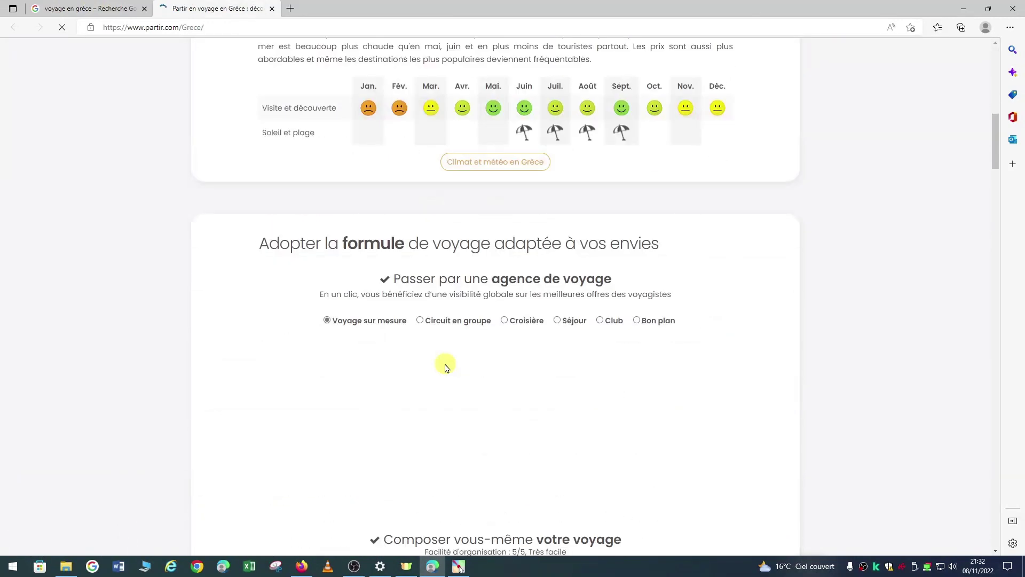
{"action": "scroll", "coordinate": [430, 407], "scroll_direction": "up", "scroll_amount": 9}
{"action": "scroll", "coordinate": [425, 429], "scroll_direction": "up", "scroll_amount": 10}
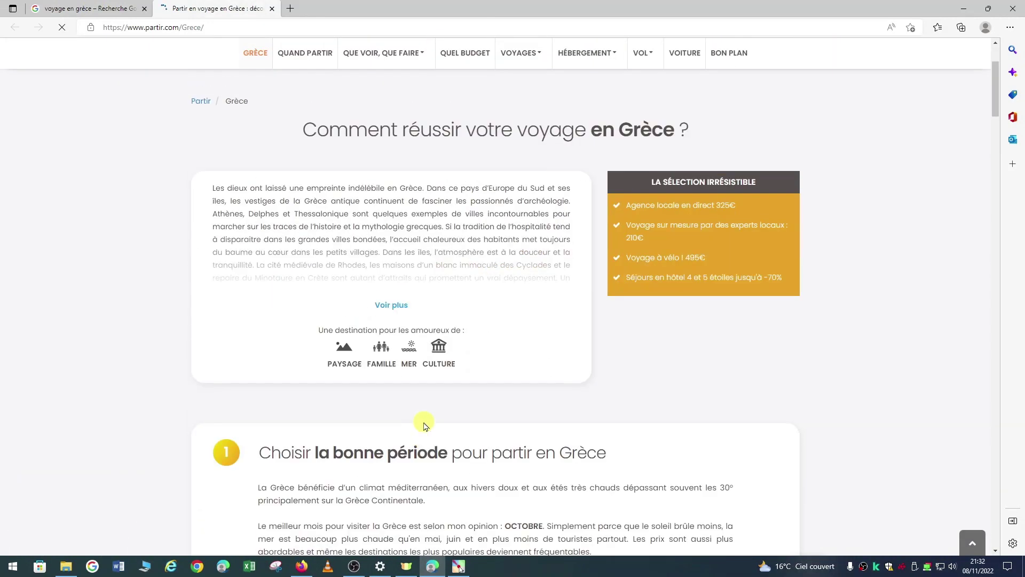
{"action": "left_click", "coordinate": [400, 181]}
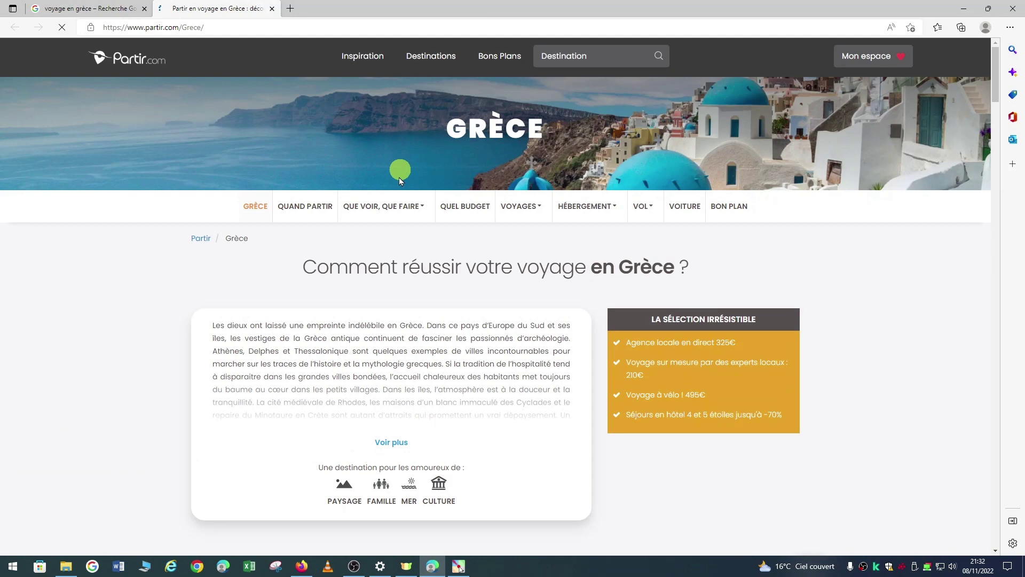
{"action": "scroll", "coordinate": [244, 425], "scroll_direction": "down", "scroll_amount": 20}
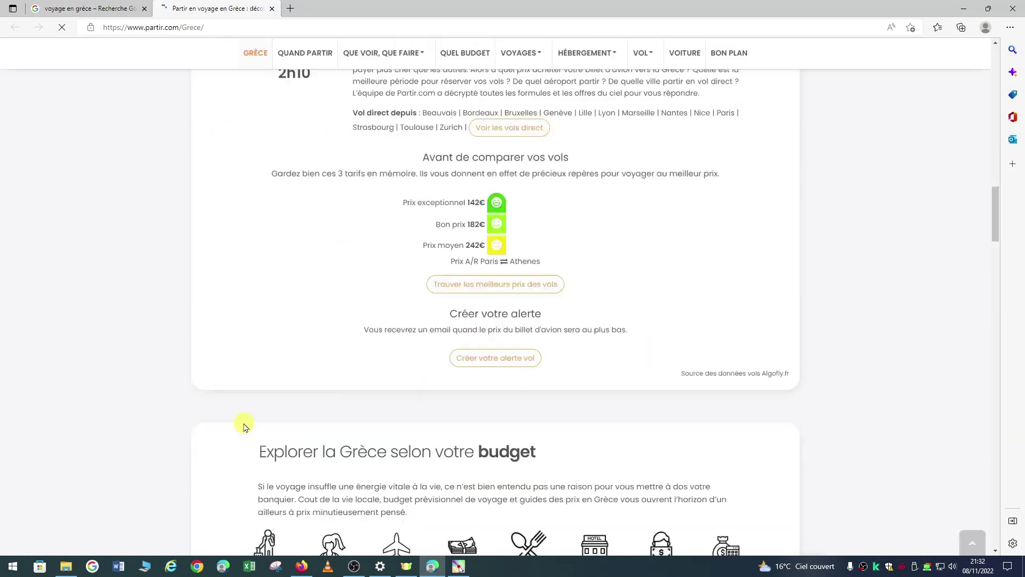
{"action": "scroll", "coordinate": [244, 424], "scroll_direction": "down", "scroll_amount": 7}
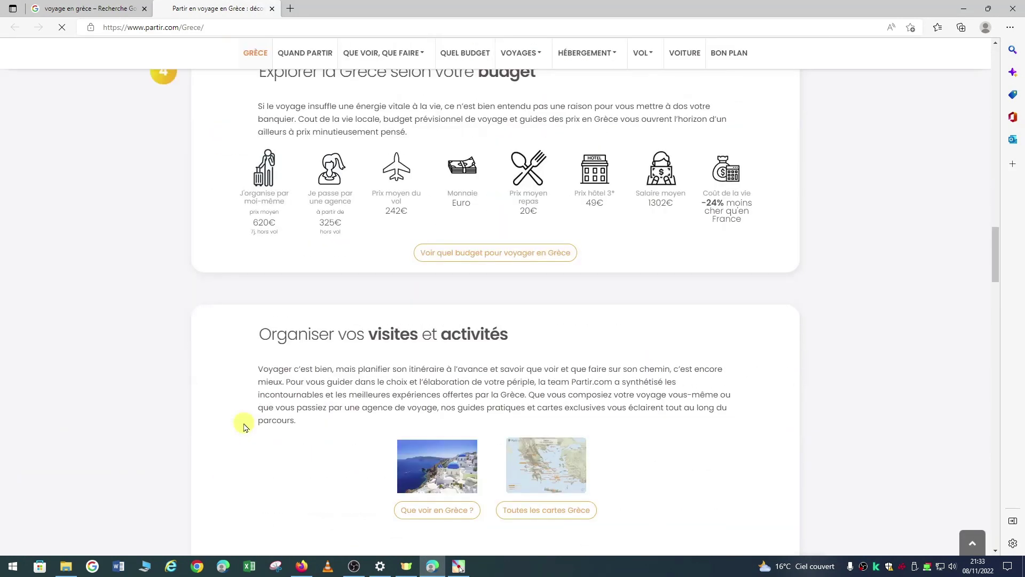
{"action": "scroll", "coordinate": [244, 427], "scroll_direction": "down", "scroll_amount": 6}
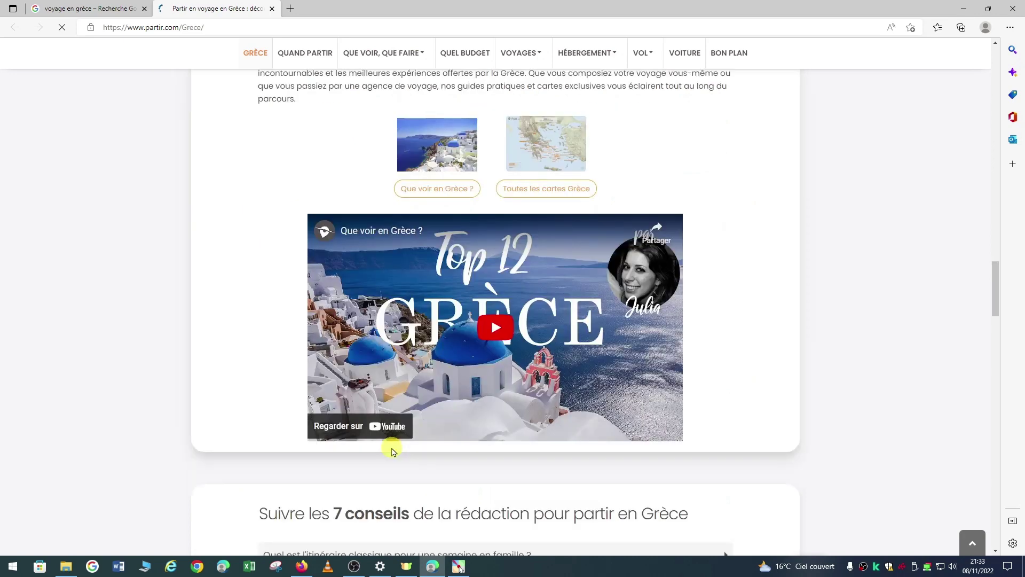
{"action": "scroll", "coordinate": [393, 452], "scroll_direction": "down", "scroll_amount": 6}
{"action": "scroll", "coordinate": [481, 396], "scroll_direction": "down", "scroll_amount": 7}
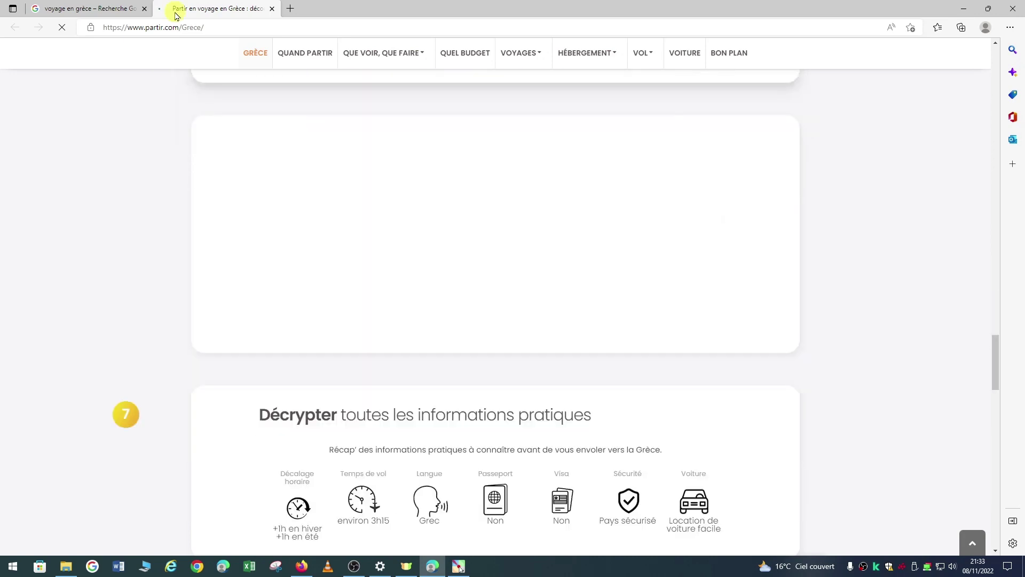
- Close the Partir page and look over more of the "voyage en grèce" image results
{"action": "left_click", "coordinate": [273, 9]}
{"action": "scroll", "coordinate": [374, 417], "scroll_direction": "down", "scroll_amount": 5}
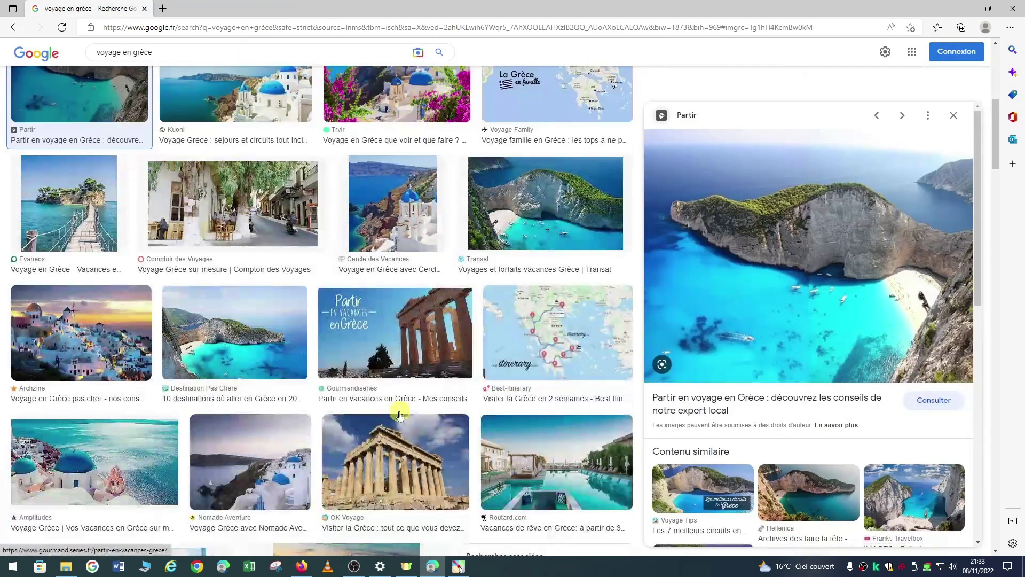
{"action": "scroll", "coordinate": [351, 509], "scroll_direction": "up", "scroll_amount": 3}
{"action": "scroll", "coordinate": [351, 509], "scroll_direction": "up", "scroll_amount": 4}
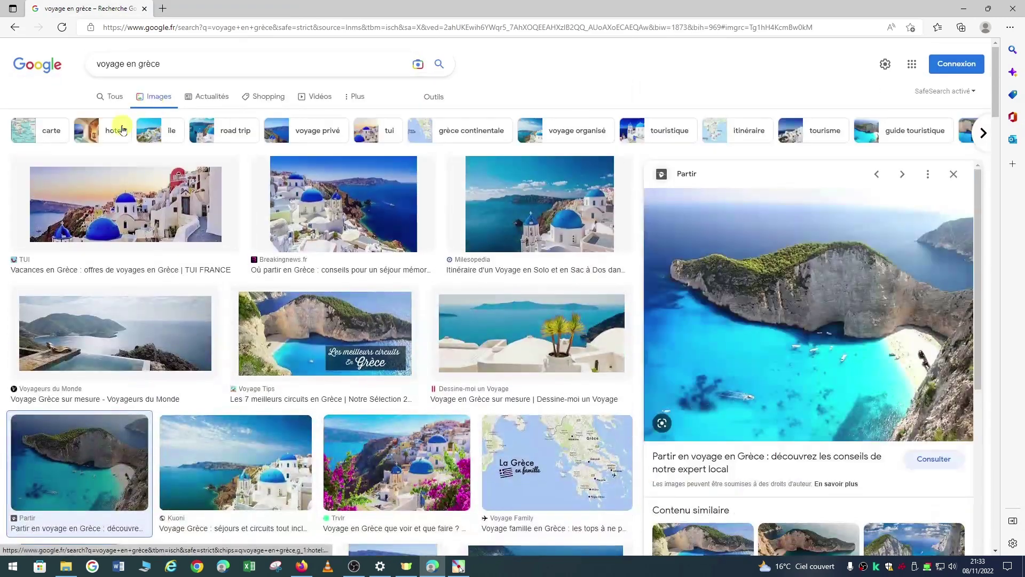
- Show the news results for "voyage en grèce" and skim the first page of articles
{"action": "left_click", "coordinate": [214, 102]}
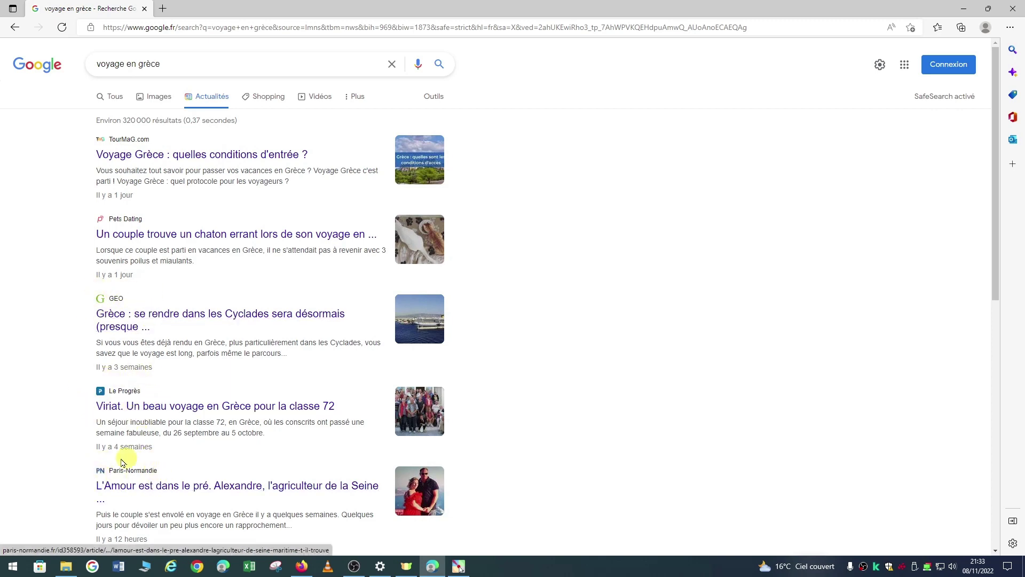
{"action": "scroll", "coordinate": [233, 300], "scroll_direction": "down", "scroll_amount": 5}
{"action": "scroll", "coordinate": [233, 301], "scroll_direction": "down", "scroll_amount": 5}
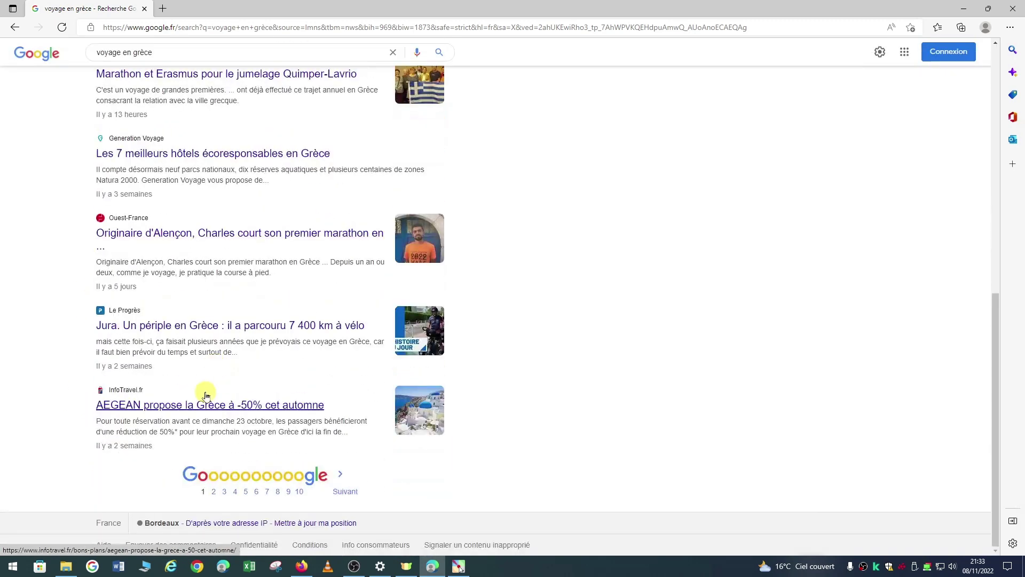
{"action": "scroll", "coordinate": [222, 357], "scroll_direction": "up", "scroll_amount": 10}
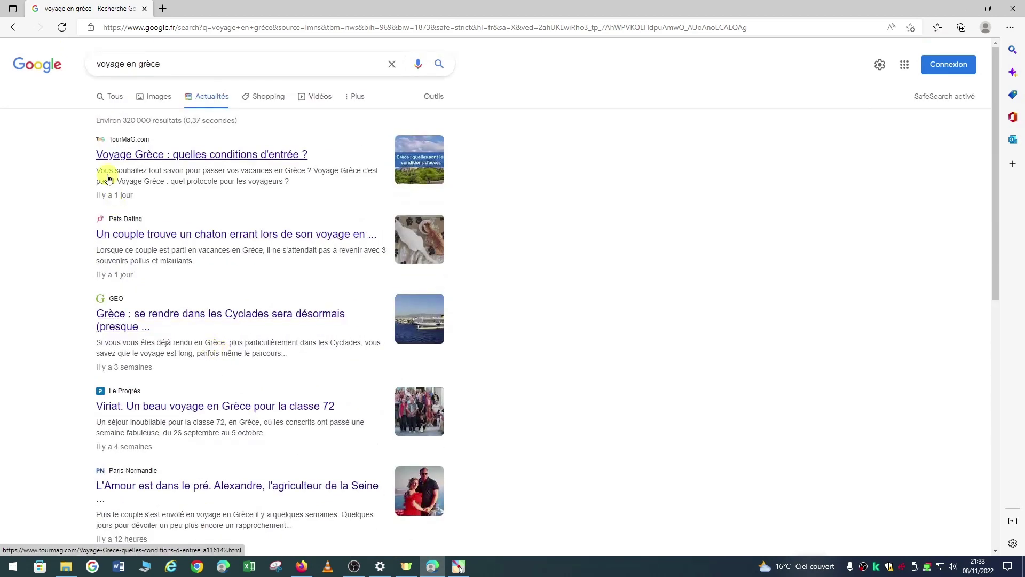
- Show the shopping results for "voyage en grèce" and browse the travel books, guides and posters on offer
{"action": "left_click", "coordinate": [265, 100]}
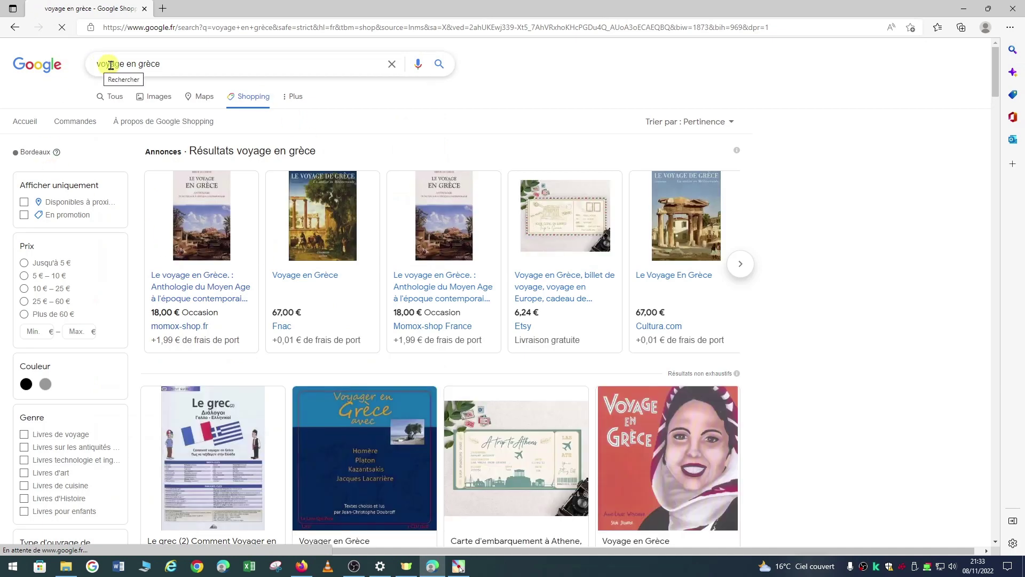
{"action": "scroll", "coordinate": [545, 261], "scroll_direction": "down", "scroll_amount": 1}
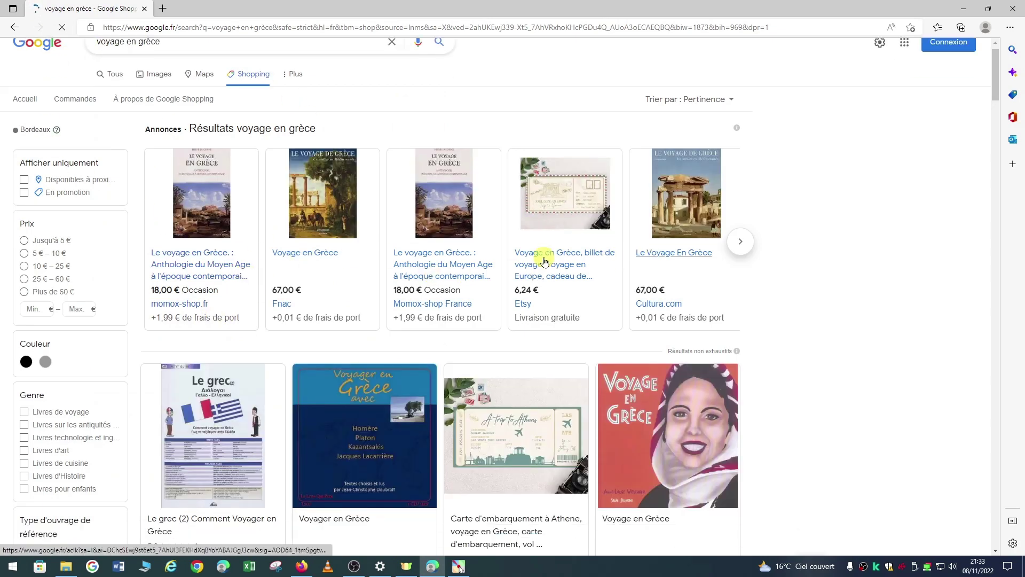
{"action": "scroll", "coordinate": [542, 262], "scroll_direction": "down", "scroll_amount": 4}
{"action": "scroll", "coordinate": [513, 246], "scroll_direction": "up", "scroll_amount": 5}
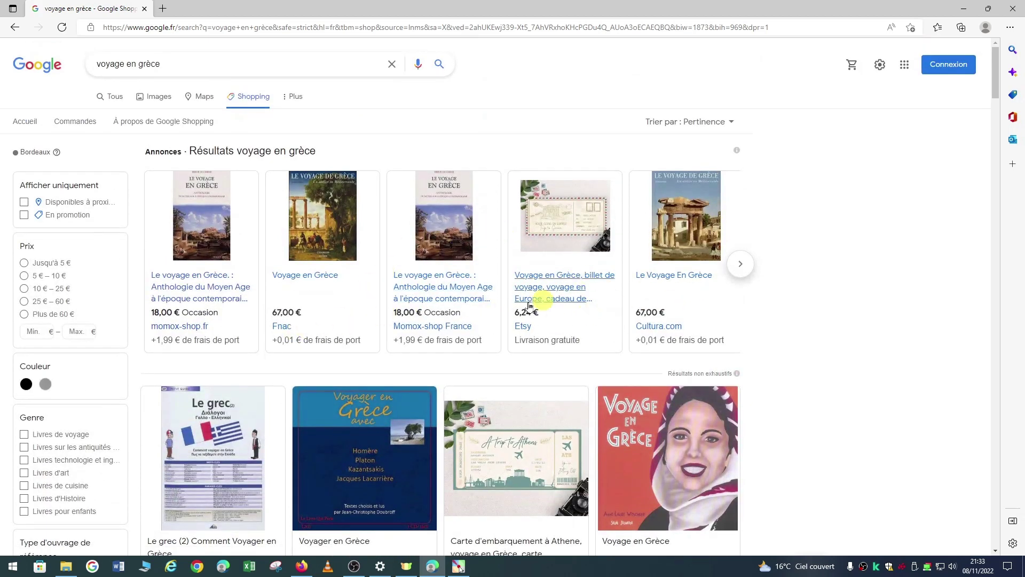
{"action": "scroll", "coordinate": [213, 331], "scroll_direction": "down", "scroll_amount": 4}
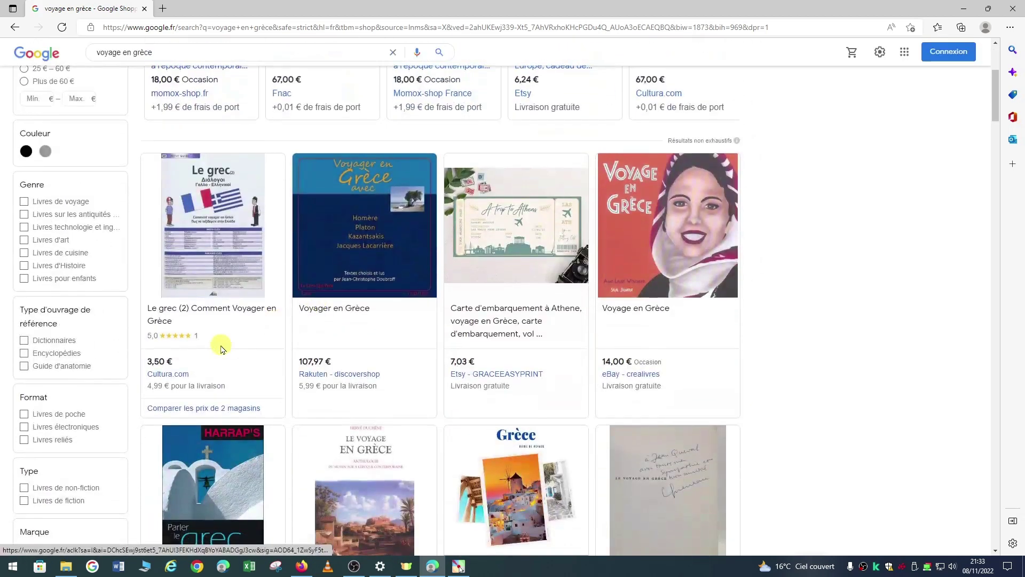
{"action": "scroll", "coordinate": [230, 342], "scroll_direction": "down", "scroll_amount": 4}
{"action": "scroll", "coordinate": [321, 316], "scroll_direction": "down", "scroll_amount": 5}
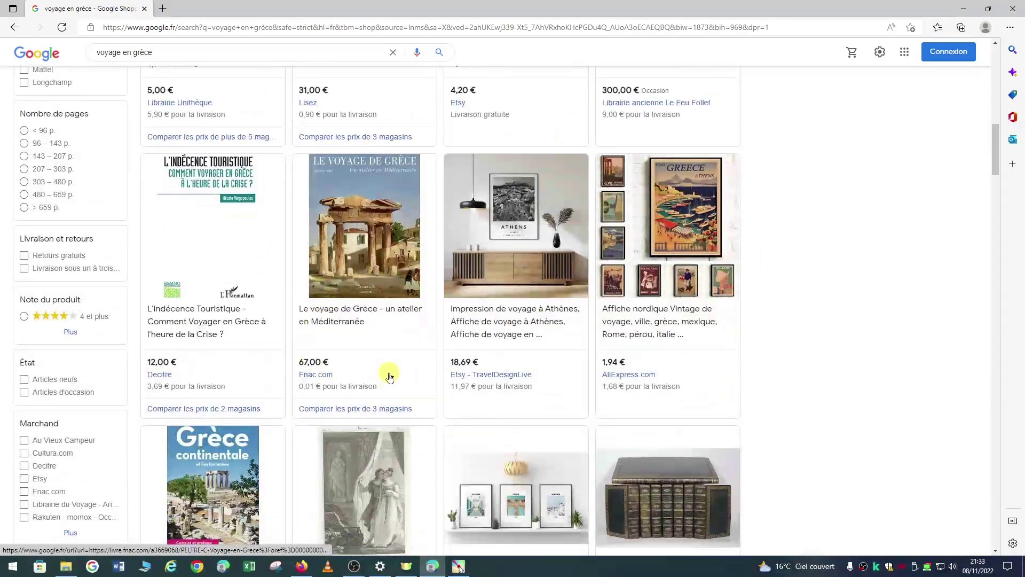
{"action": "scroll", "coordinate": [389, 374], "scroll_direction": "down", "scroll_amount": 5}
{"action": "scroll", "coordinate": [367, 354], "scroll_direction": "up", "scroll_amount": 14}
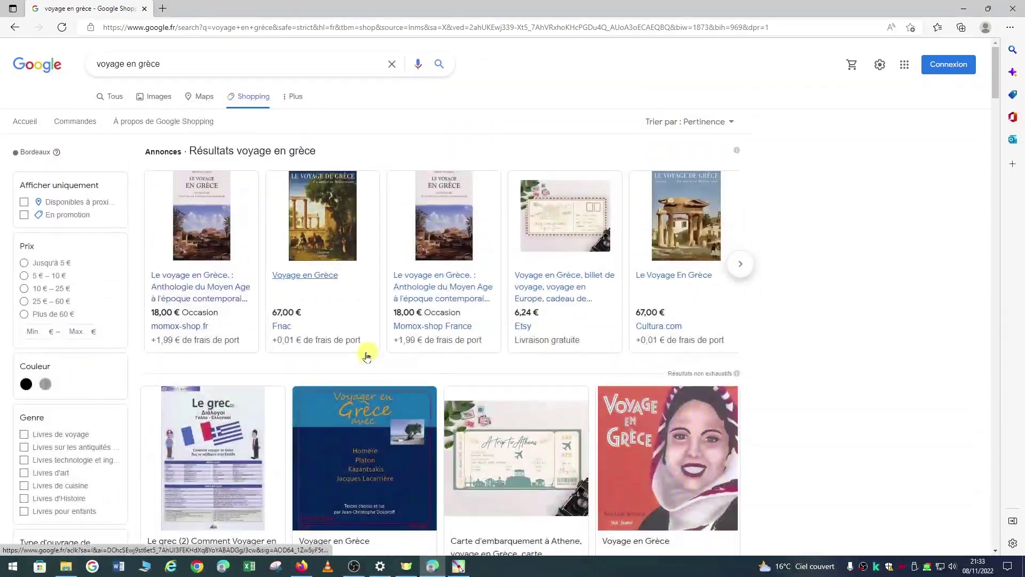
{"action": "scroll", "coordinate": [430, 297], "scroll_direction": "down", "scroll_amount": 15}
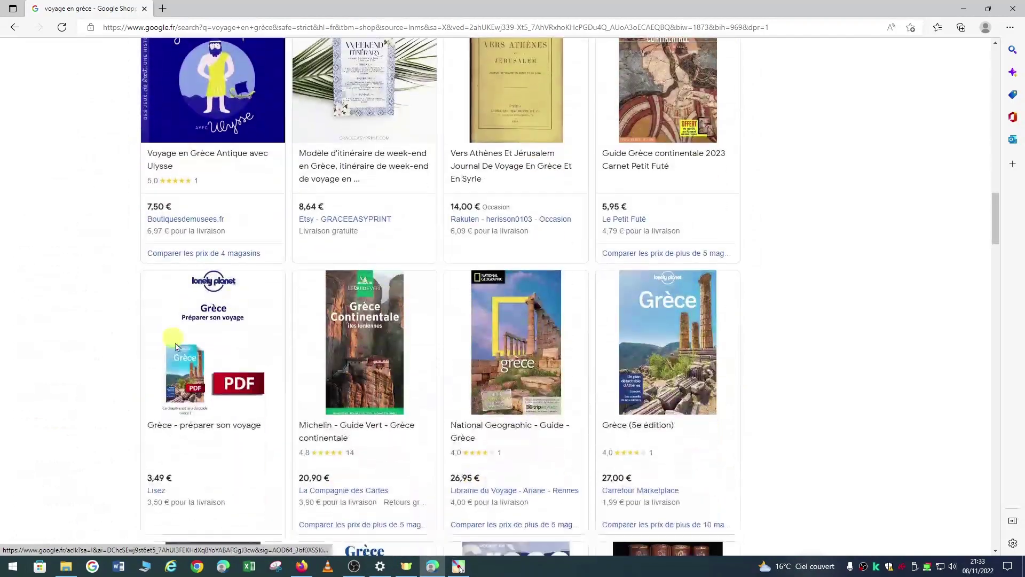
{"action": "scroll", "coordinate": [292, 378], "scroll_direction": "down", "scroll_amount": 15}
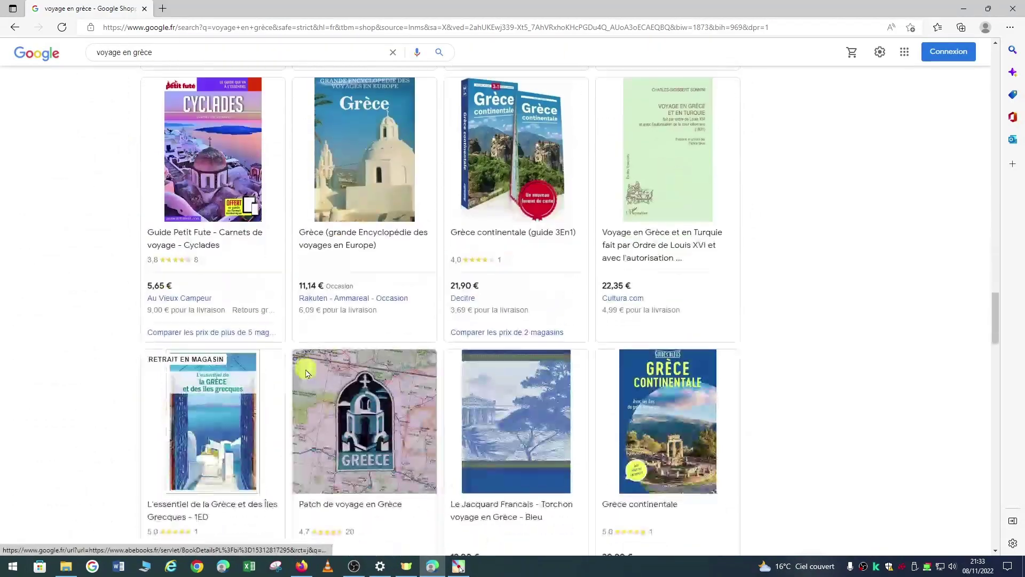
{"action": "scroll", "coordinate": [306, 373], "scroll_direction": "up", "scroll_amount": 20}
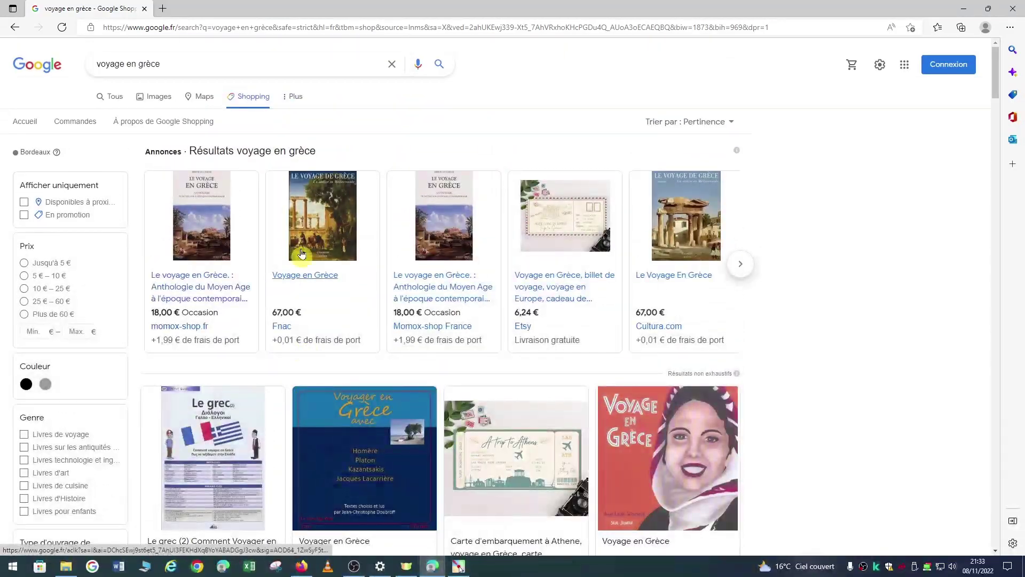
- Show and skim the video results for "voyage en grèce", and open the list of further result categories
{"action": "left_click", "coordinate": [298, 97]}
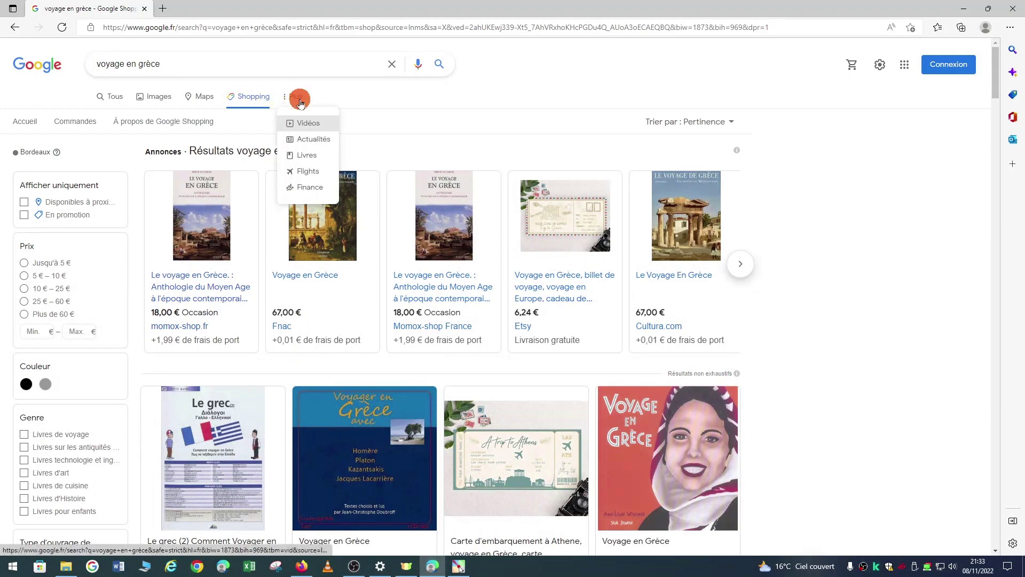
{"action": "left_click", "coordinate": [321, 126]}
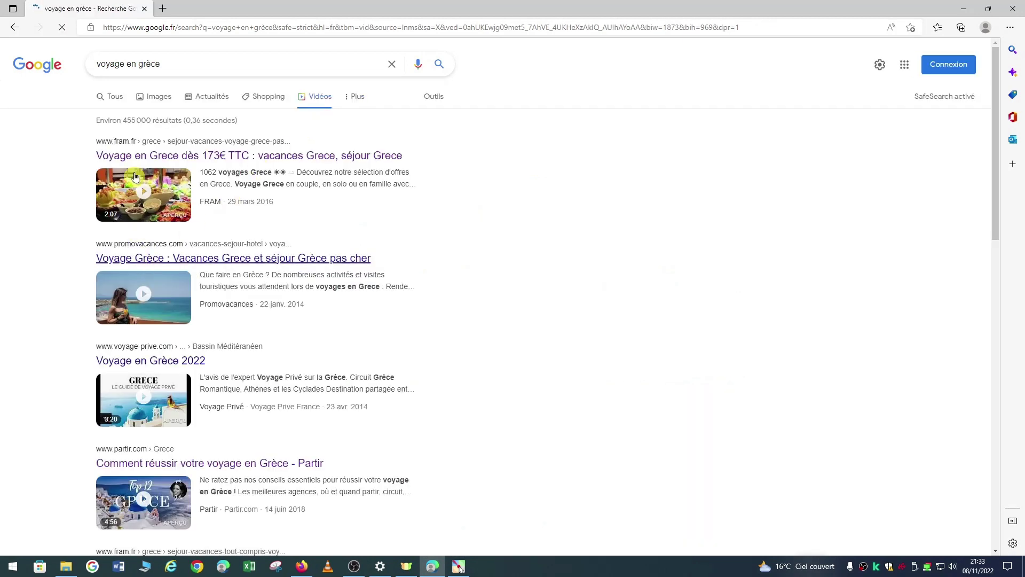
{"action": "scroll", "coordinate": [88, 459], "scroll_direction": "down", "scroll_amount": 10}
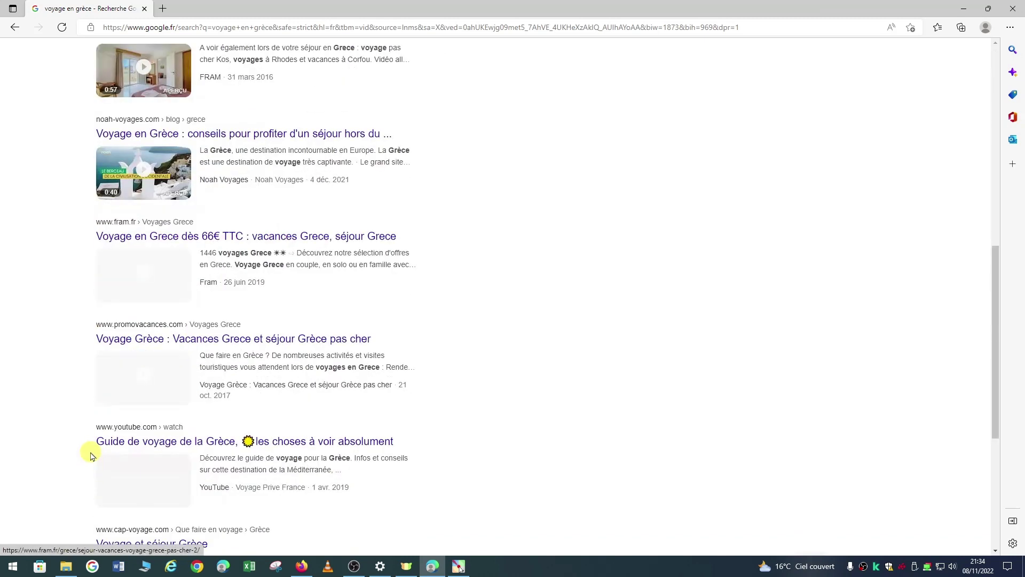
{"action": "scroll", "coordinate": [91, 454], "scroll_direction": "up", "scroll_amount": 10}
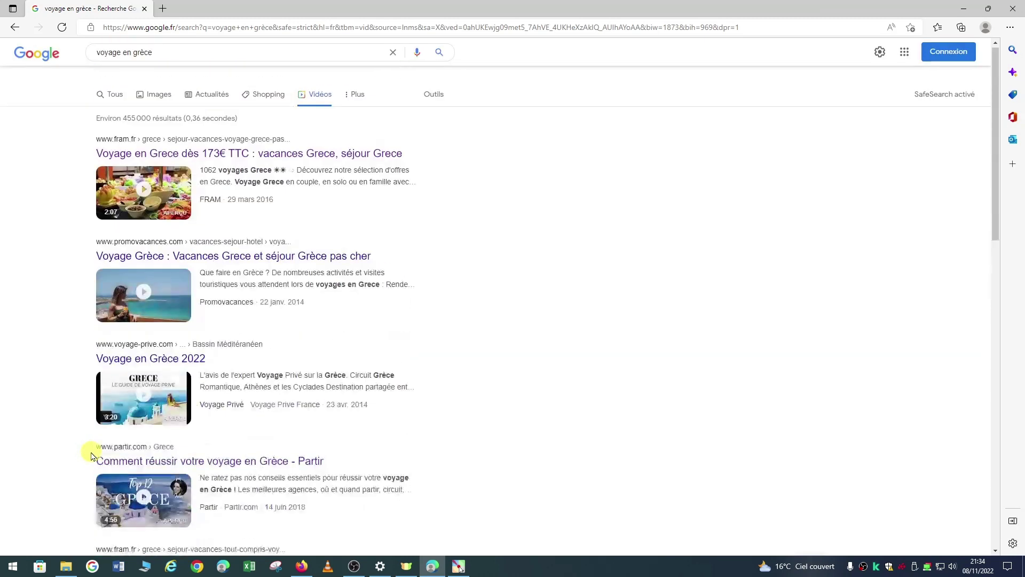
{"action": "left_click", "coordinate": [361, 101]}
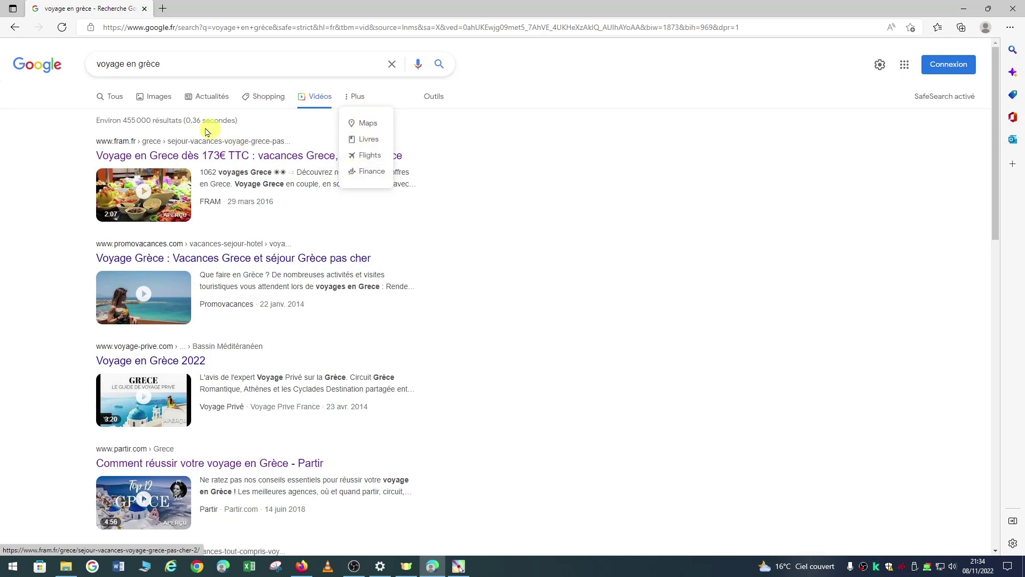
- Return to all results for "voyage en grèce" by way of the shopping results, and reveal the search filters
{"action": "left_click", "coordinate": [270, 103]}
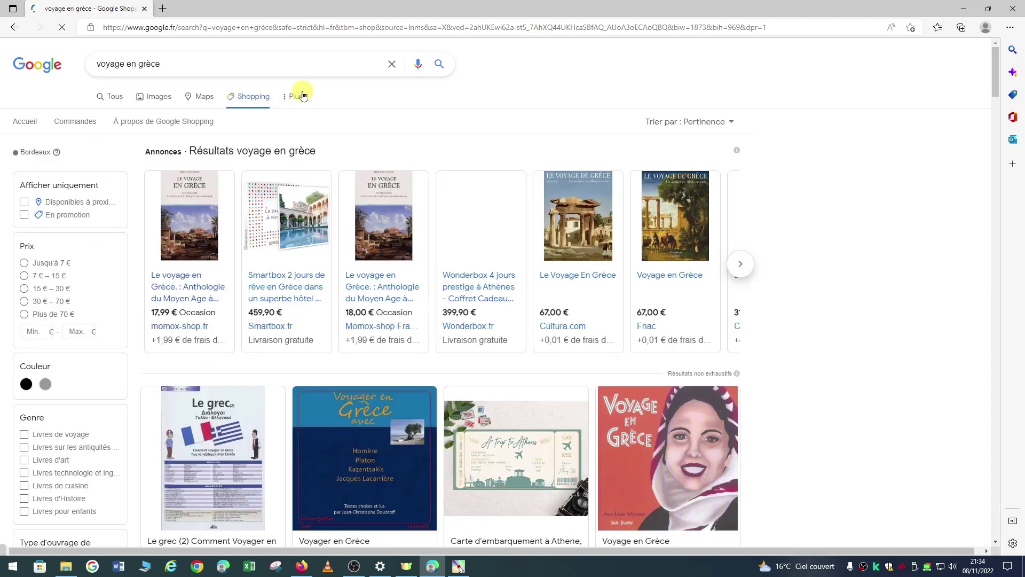
{"action": "left_click", "coordinate": [105, 98]}
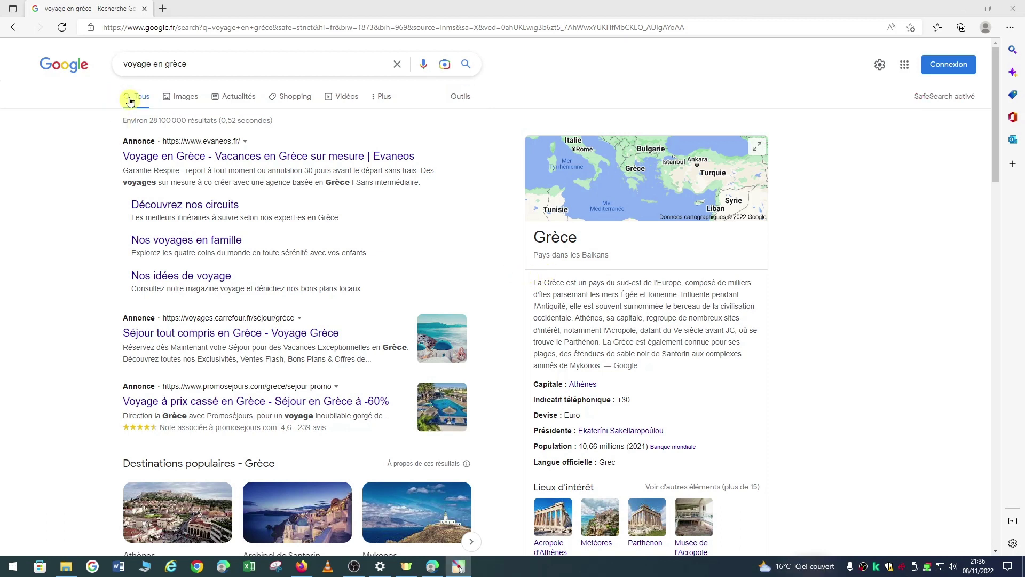
{"action": "left_click", "coordinate": [457, 98]}
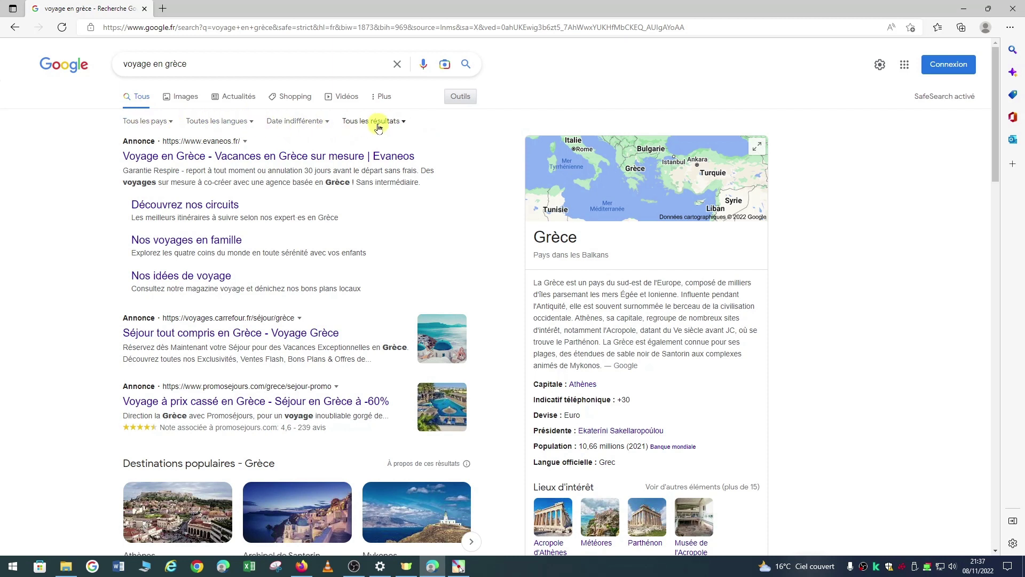
- Show the image results for "voyage en grèce", reveal their filters, and view the available colour and size options
{"action": "left_click", "coordinate": [181, 99]}
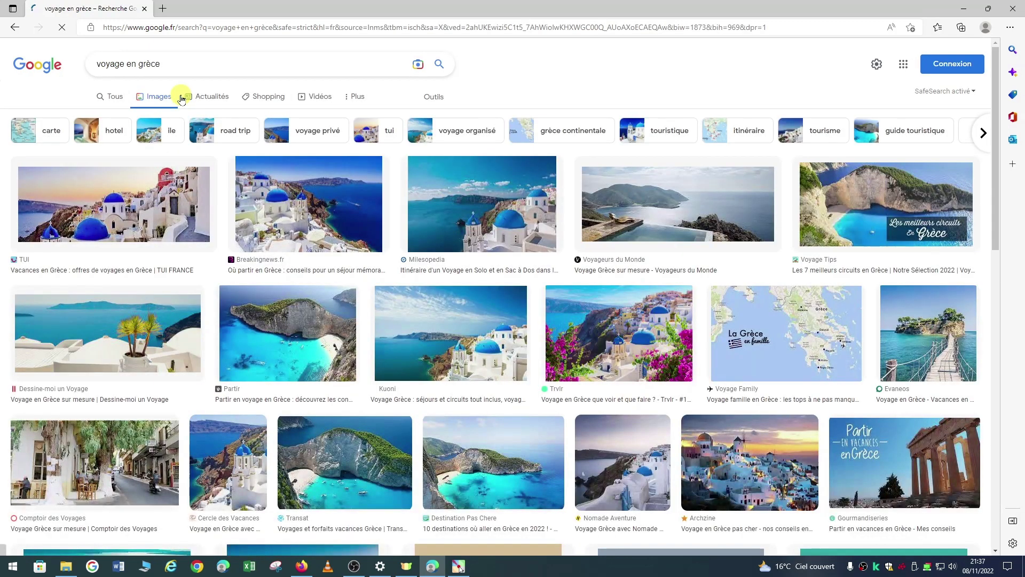
{"action": "left_click", "coordinate": [435, 101]}
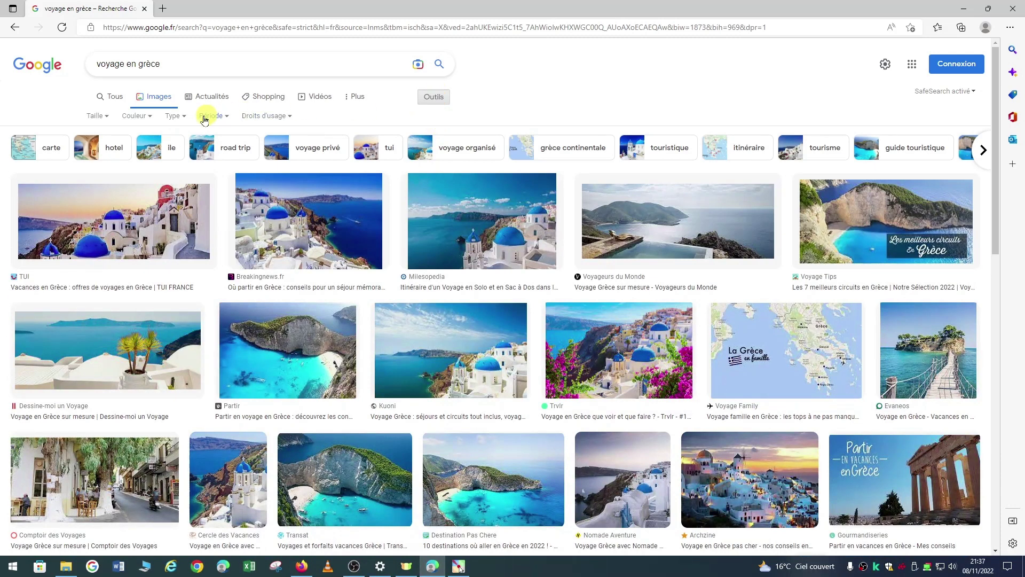
{"action": "left_click", "coordinate": [135, 118]}
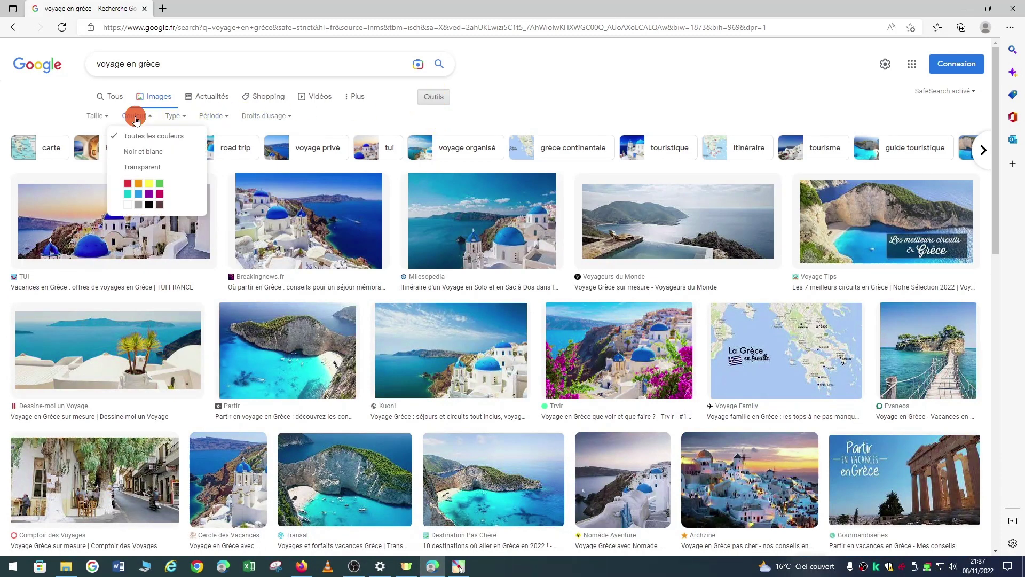
{"action": "left_click", "coordinate": [95, 120]}
{"action": "left_click", "coordinate": [95, 119]}
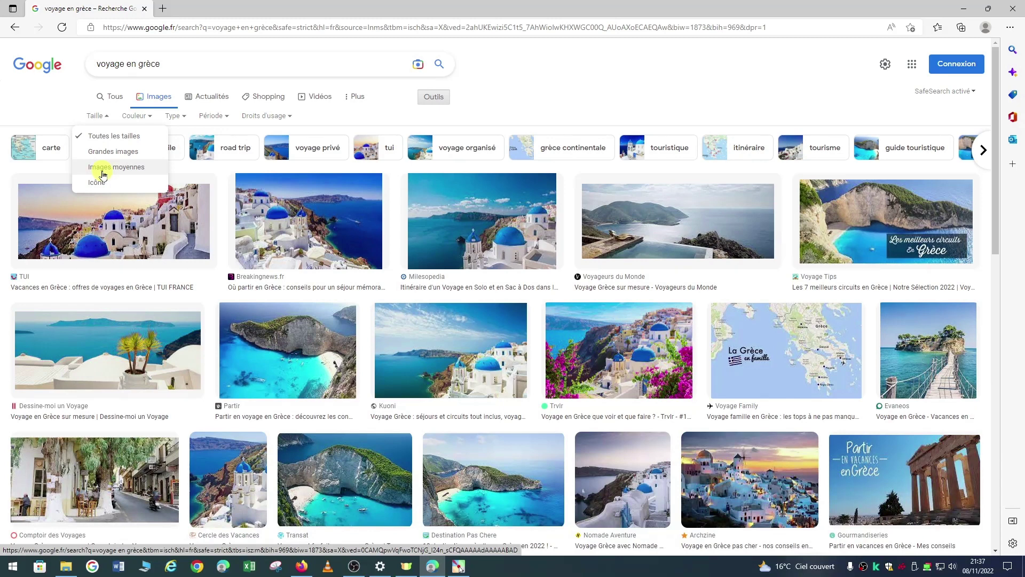
- Filter the "voyage en grèce" images to black and white (Noir et blanc) and browse them
{"action": "left_click", "coordinate": [140, 121]}
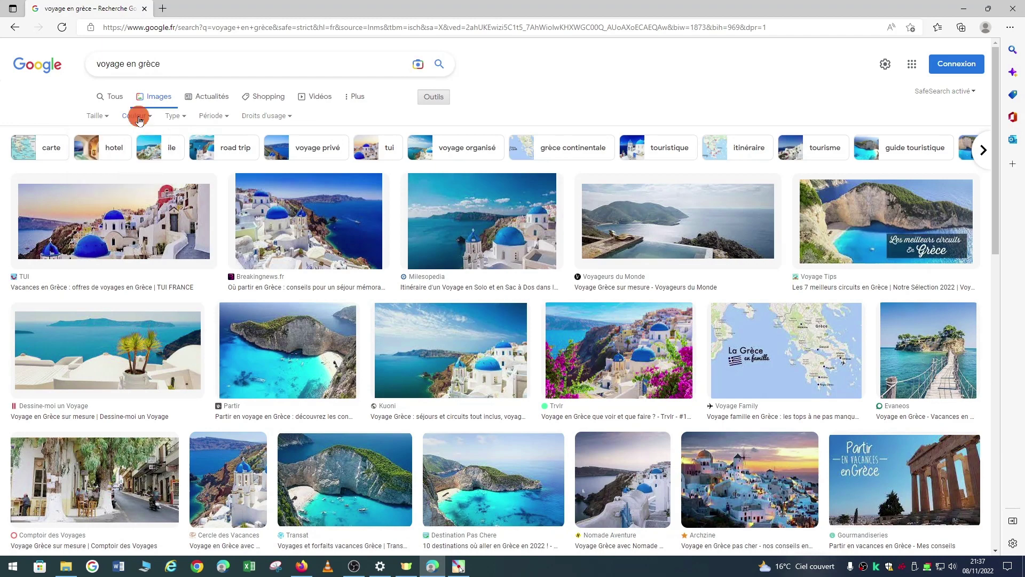
{"action": "left_click", "coordinate": [140, 121]}
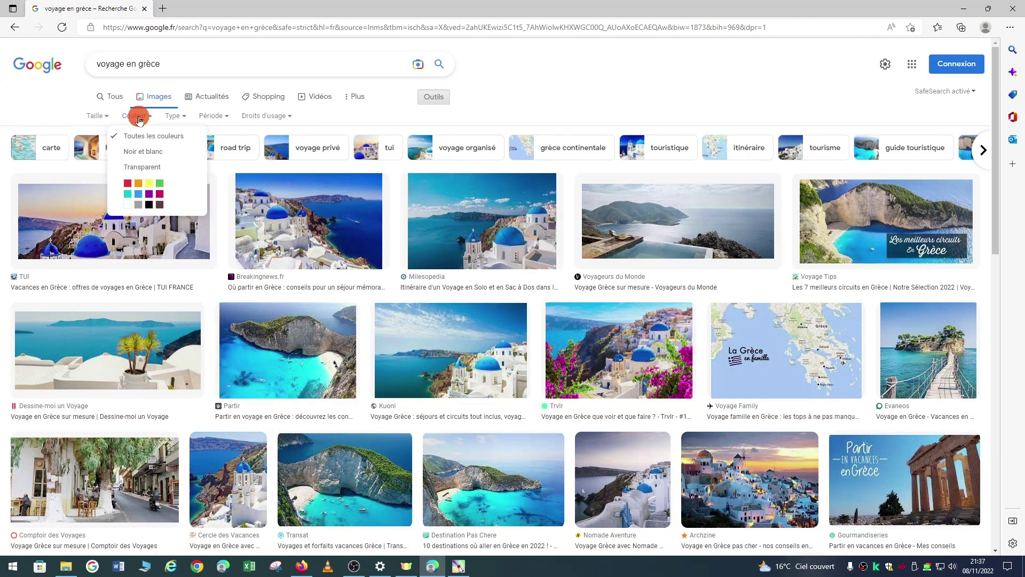
{"action": "left_click", "coordinate": [159, 153]}
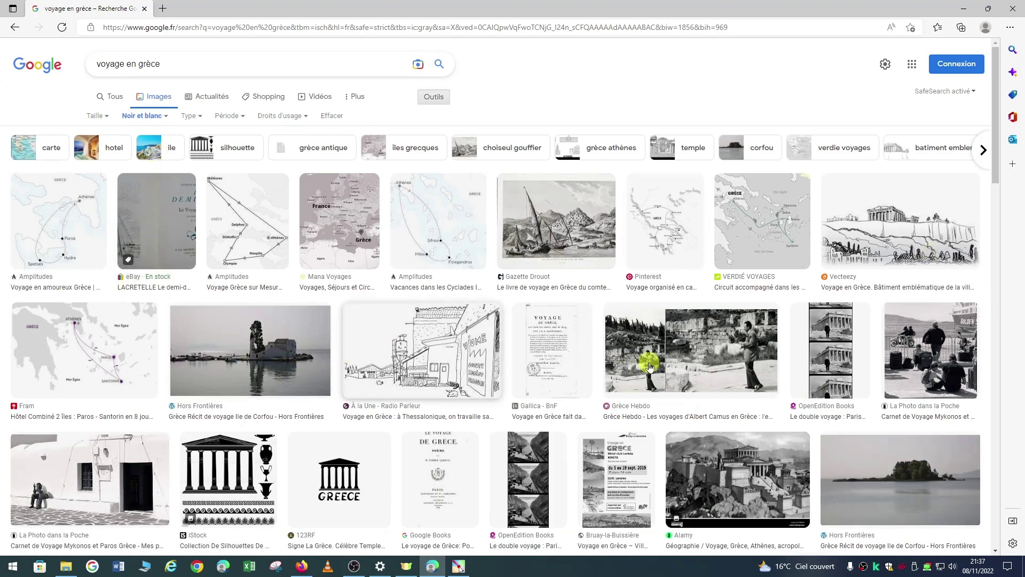
{"action": "scroll", "coordinate": [497, 377], "scroll_direction": "down", "scroll_amount": 6}
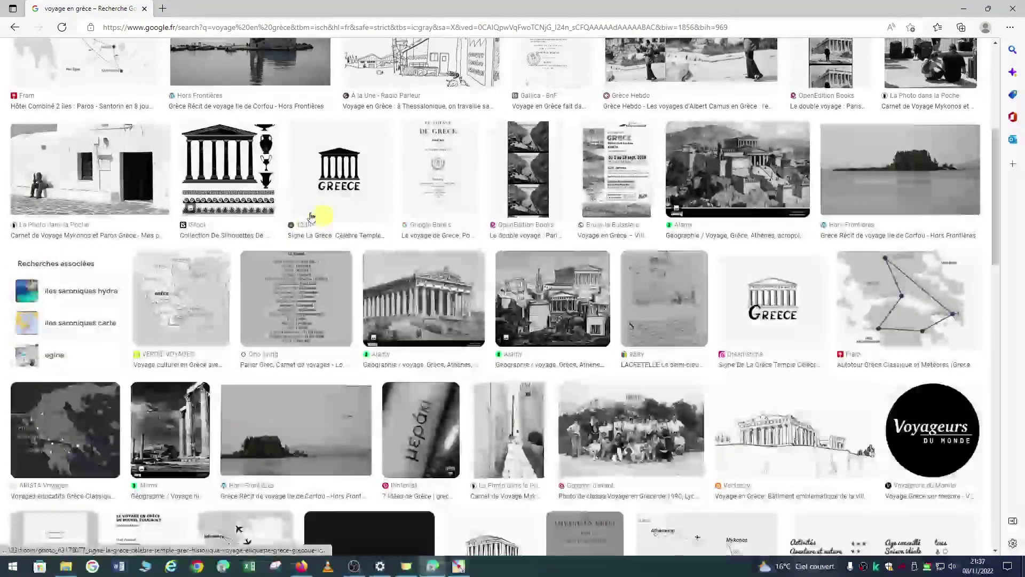
{"action": "scroll", "coordinate": [486, 327], "scroll_direction": "down", "scroll_amount": 5}
{"action": "scroll", "coordinate": [437, 416], "scroll_direction": "up", "scroll_amount": 3}
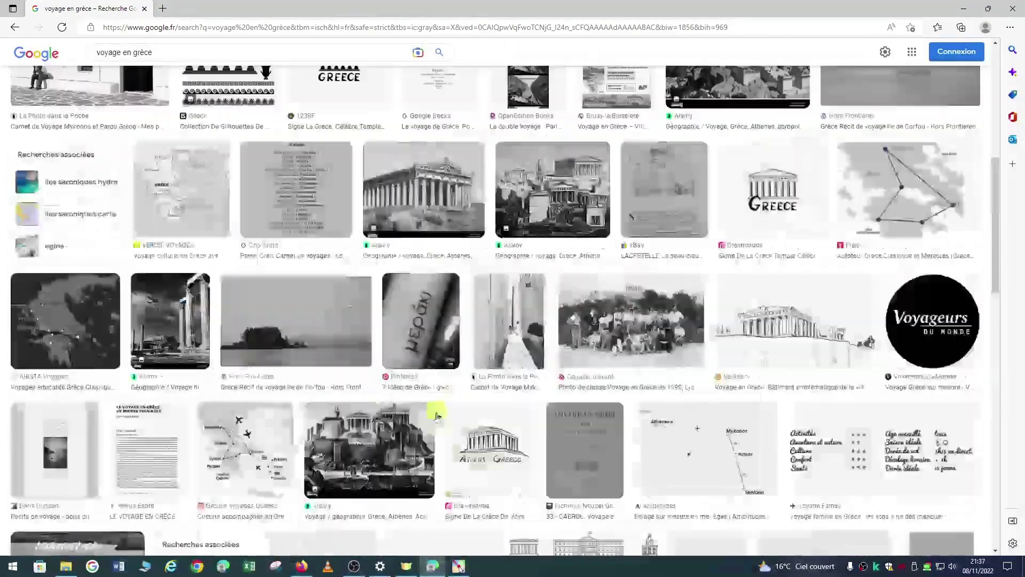
{"action": "scroll", "coordinate": [437, 416], "scroll_direction": "up", "scroll_amount": 8}
- Change the image colour filter to red (Rouge) and browse the matching pictures
{"action": "left_click", "coordinate": [163, 117]}
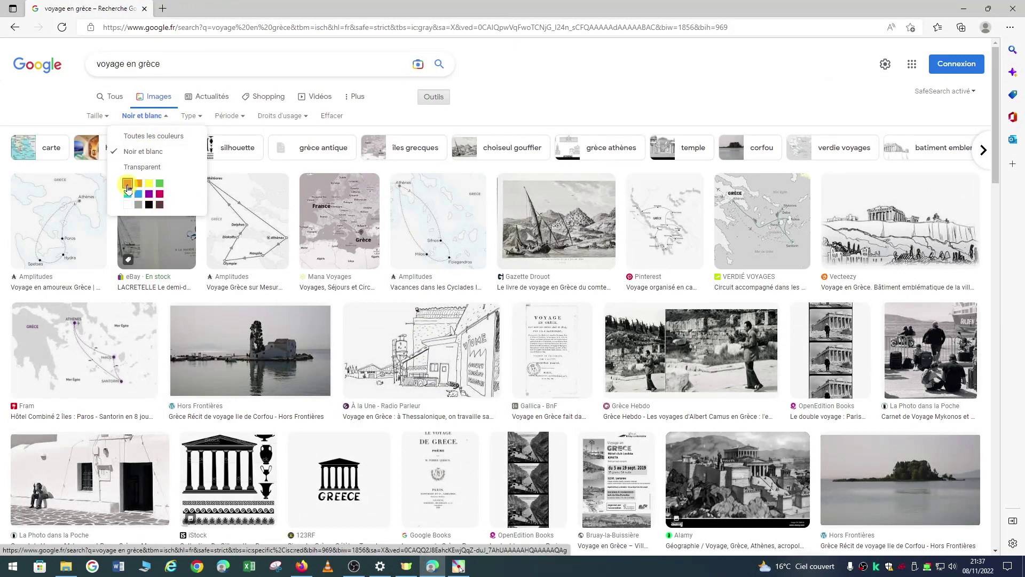
{"action": "left_click", "coordinate": [127, 186]}
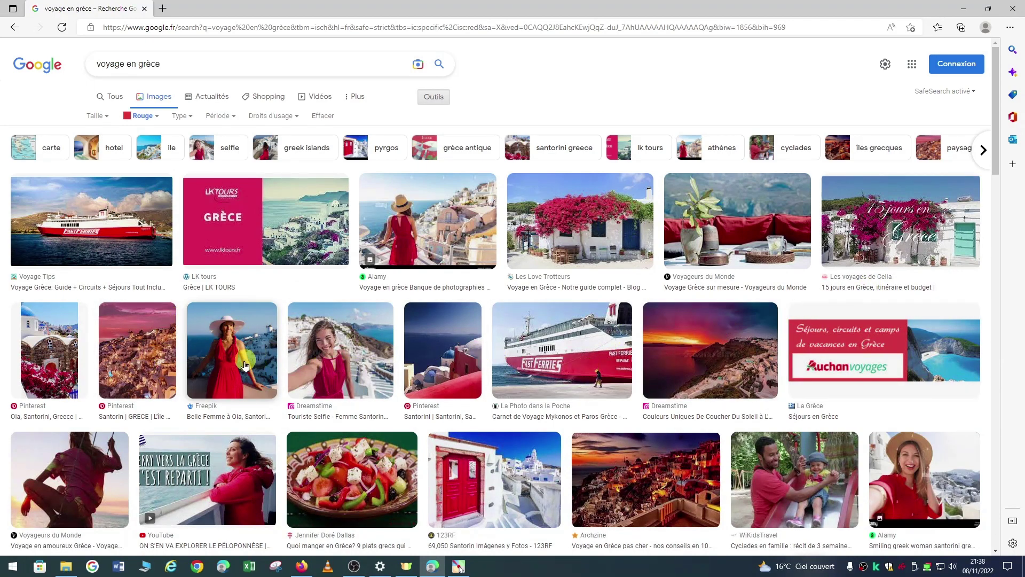
{"action": "scroll", "coordinate": [342, 464], "scroll_direction": "down", "scroll_amount": 10}
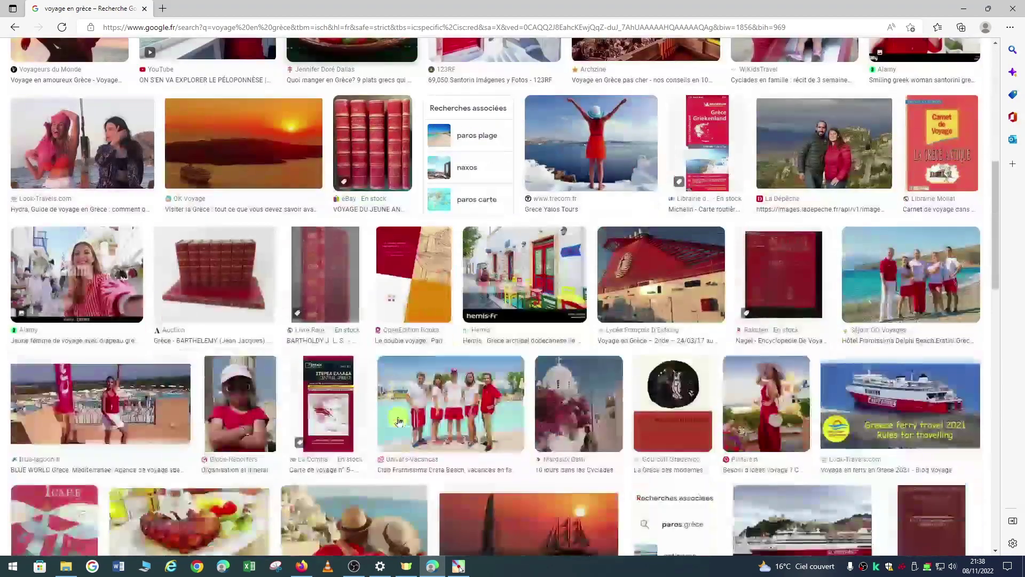
{"action": "scroll", "coordinate": [365, 425], "scroll_direction": "up", "scroll_amount": 8}
{"action": "scroll", "coordinate": [365, 424], "scroll_direction": "up", "scroll_amount": 3}
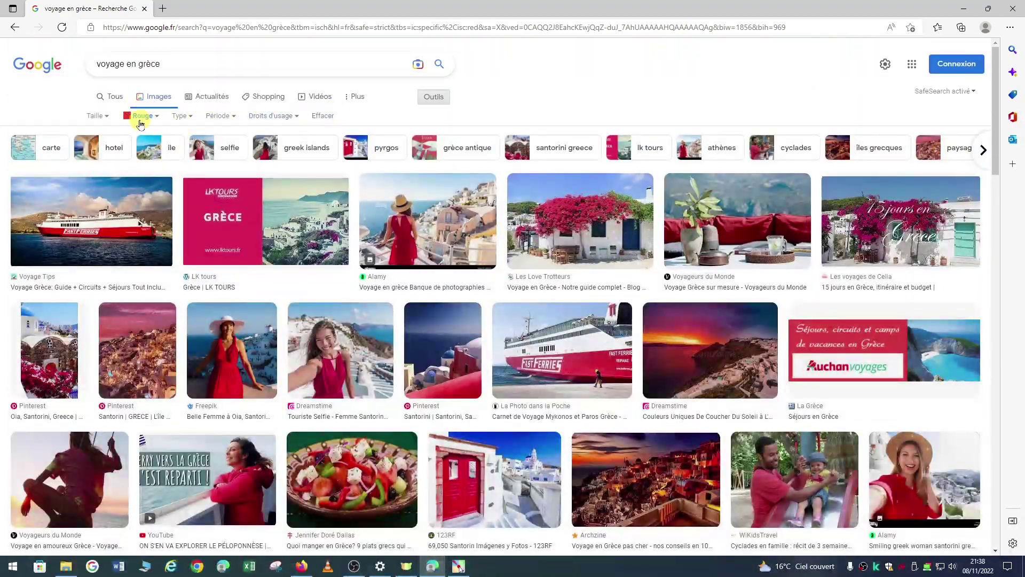
- Restrict the image type to line drawings (Dessins au trait) and set the colour filter back to all colours
{"action": "left_click", "coordinate": [190, 118]}
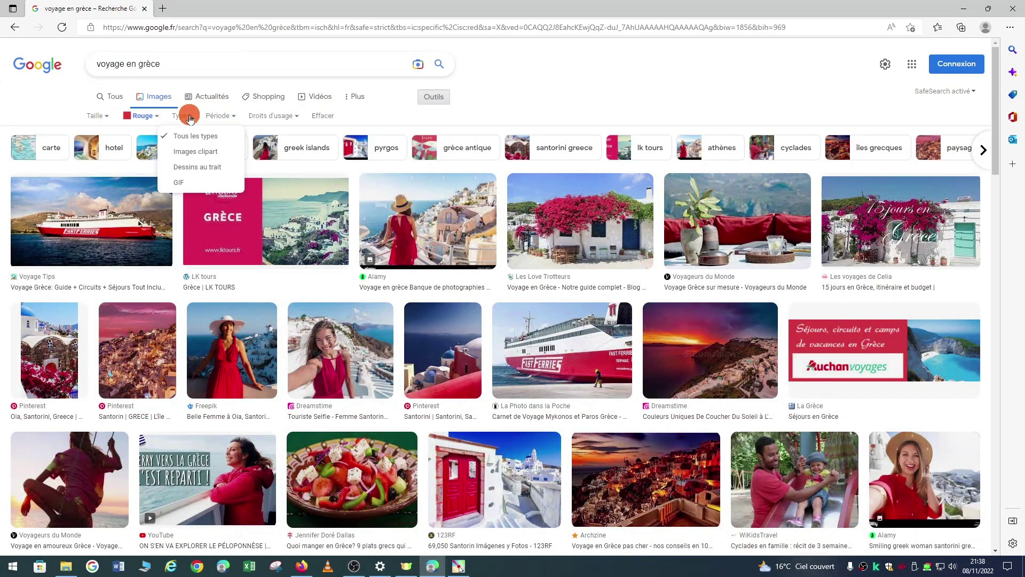
{"action": "left_click", "coordinate": [200, 169]}
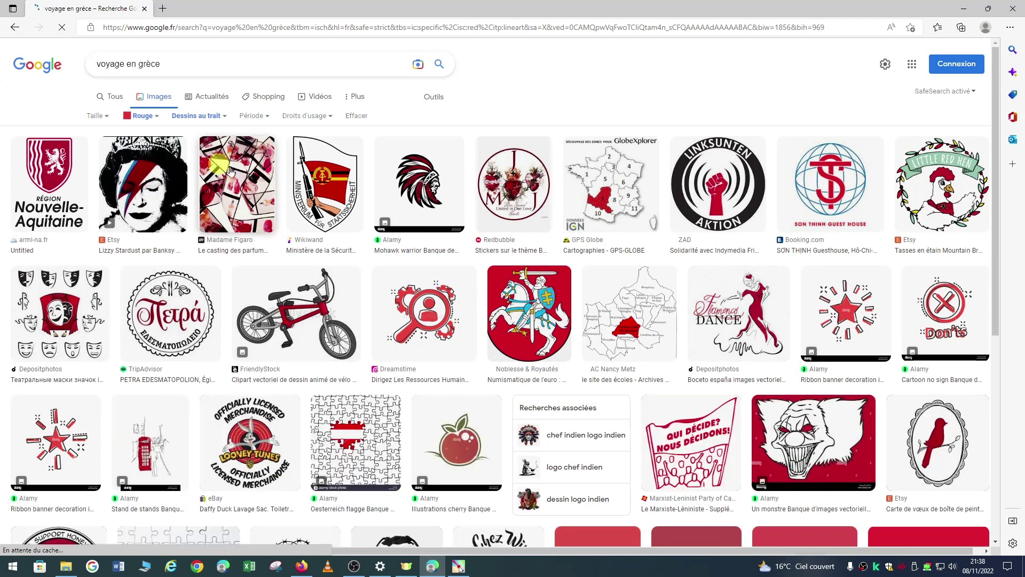
{"action": "left_click", "coordinate": [156, 119]}
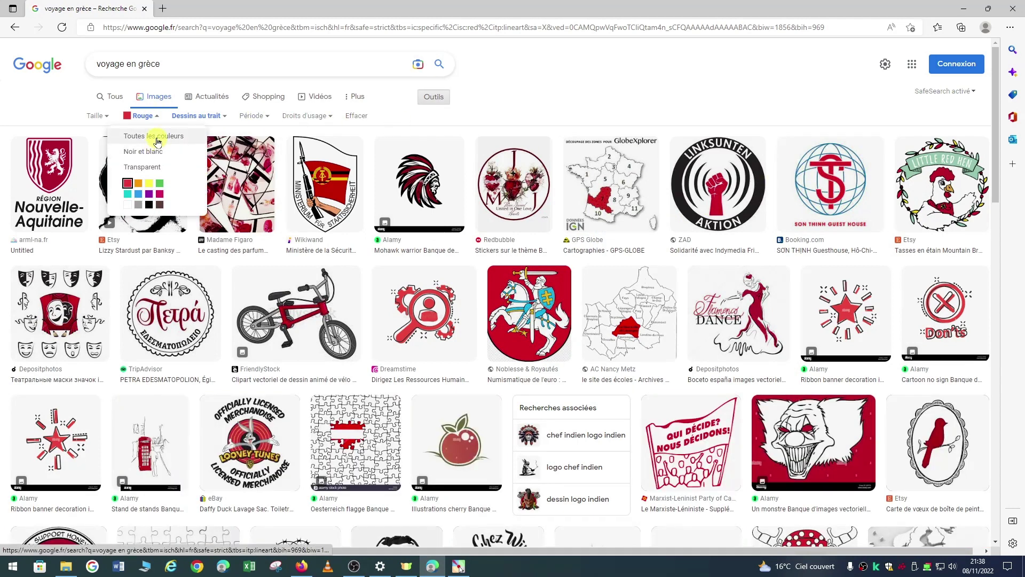
{"action": "left_click", "coordinate": [154, 136]}
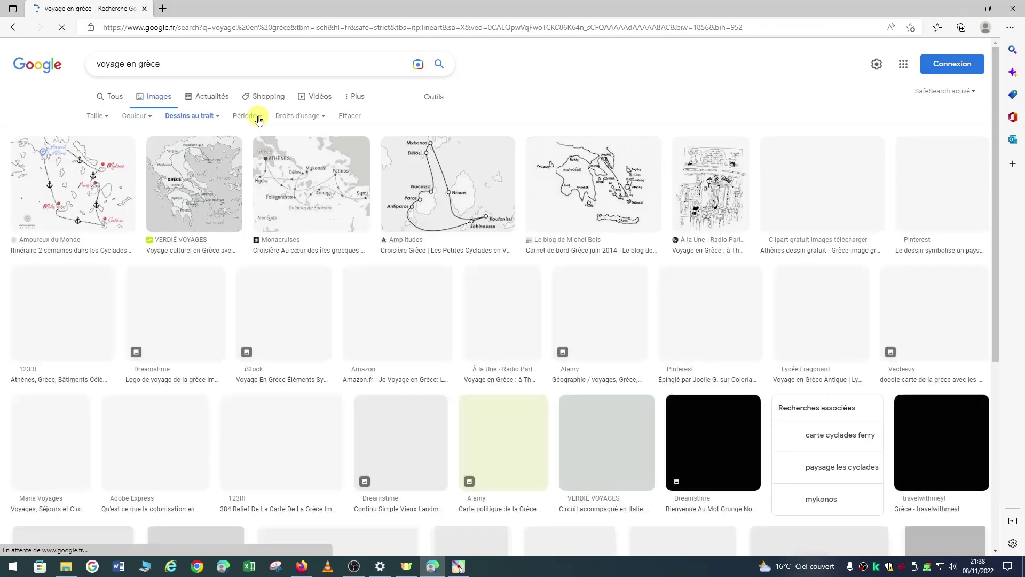
- Reset the image type to all types, and view the options for time period and usage rights
{"action": "left_click", "coordinate": [199, 115]}
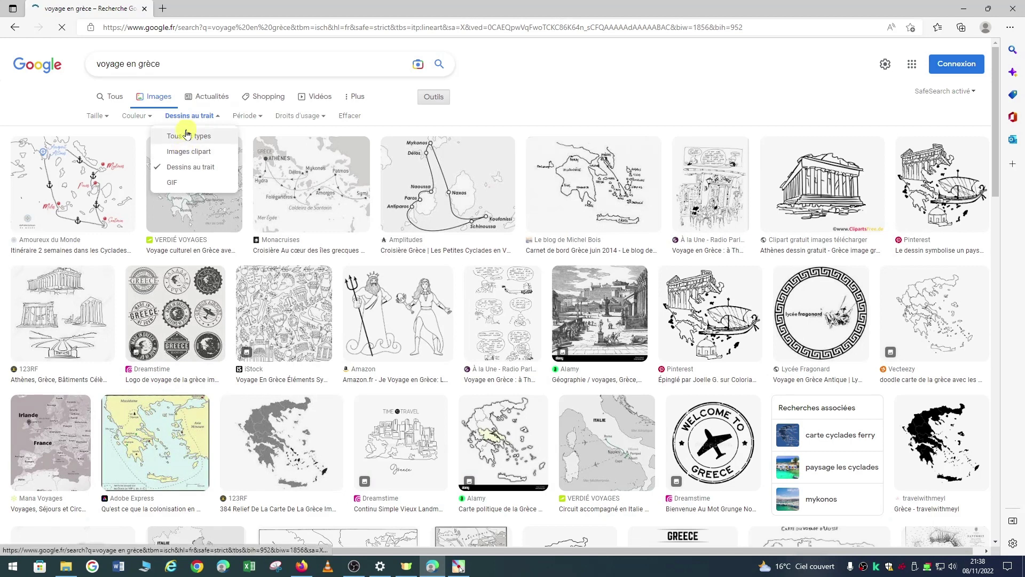
{"action": "left_click", "coordinate": [187, 135]}
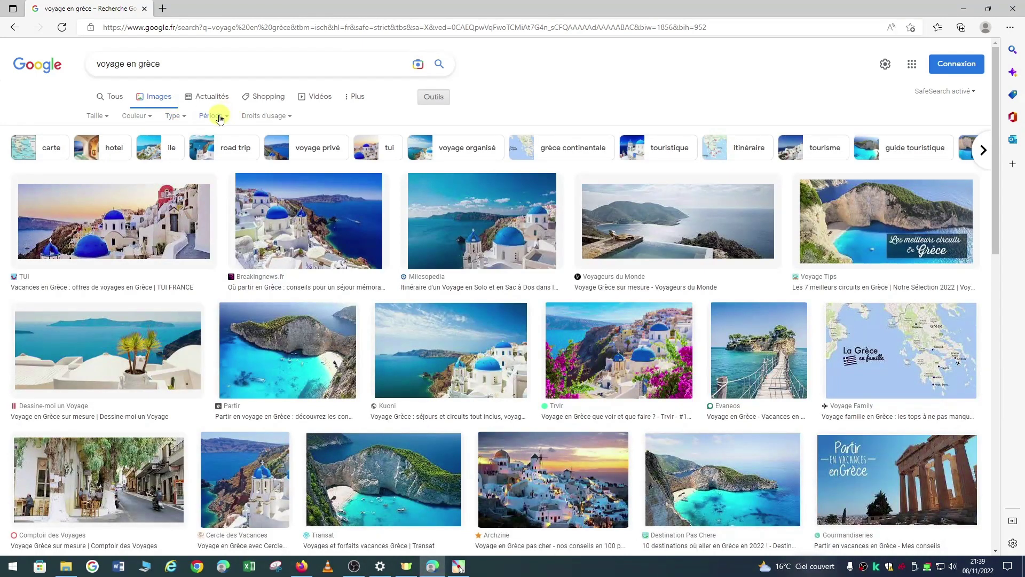
{"action": "left_click", "coordinate": [218, 116]}
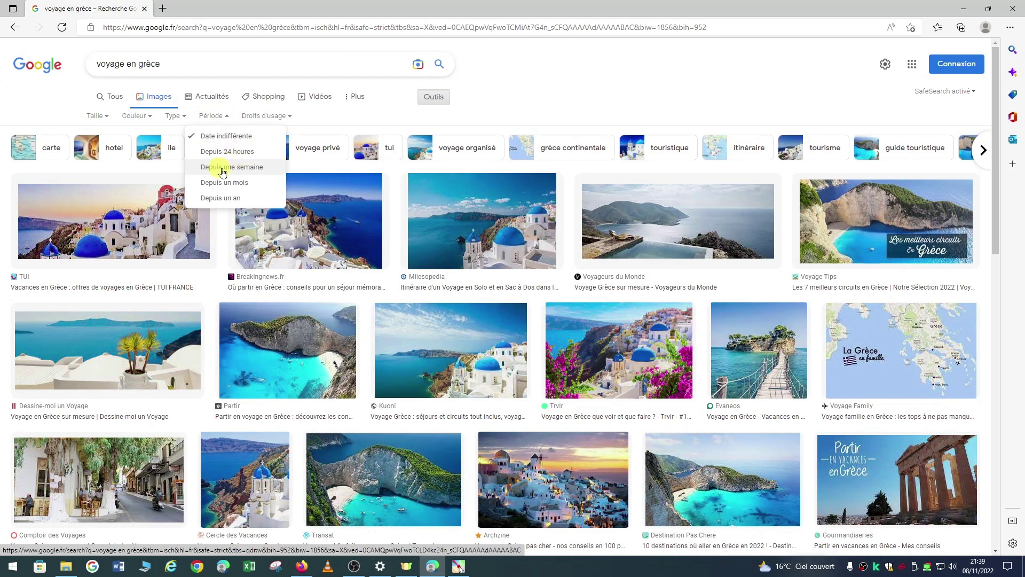
{"action": "left_click", "coordinate": [270, 119]}
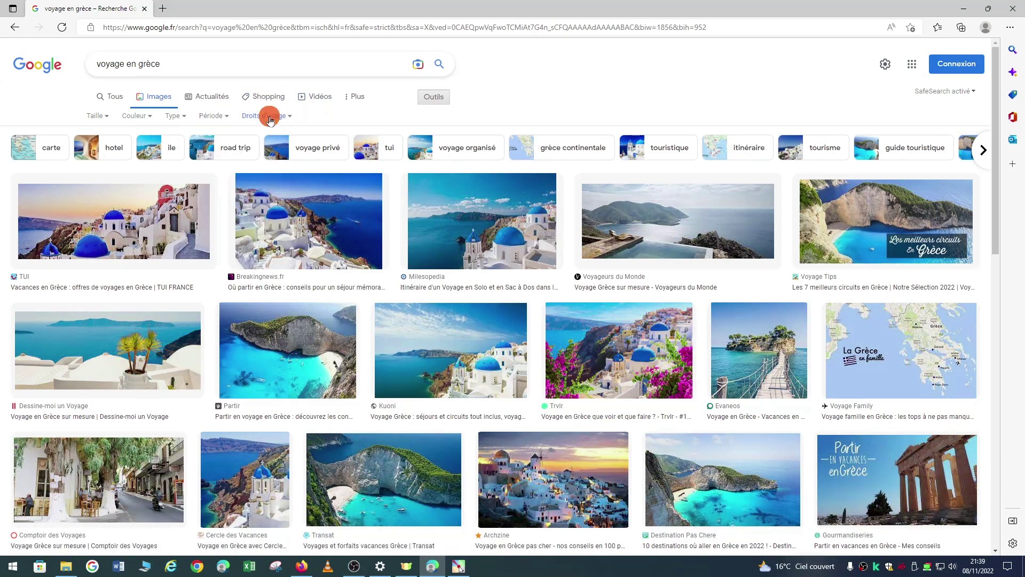
{"action": "left_click", "coordinate": [271, 120]}
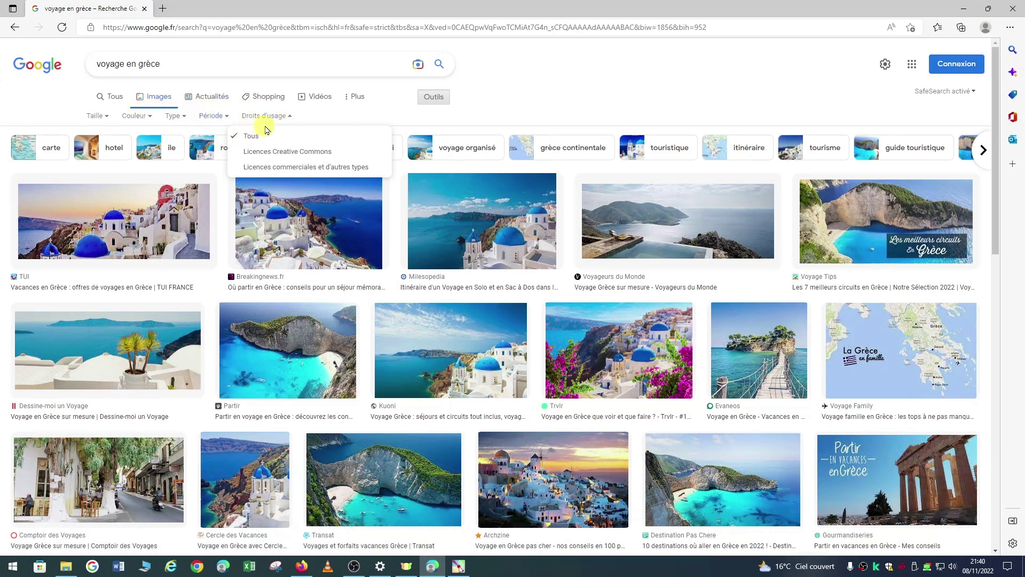
- Show the news results for "voyage en grèce", reveal their filters, and view the date options
{"action": "left_click", "coordinate": [203, 100]}
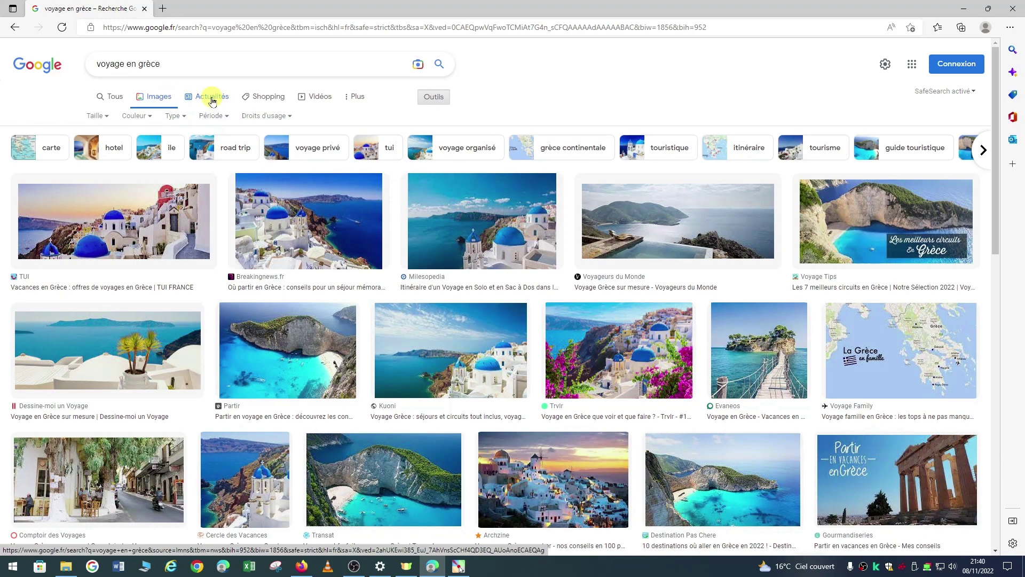
{"action": "left_click", "coordinate": [212, 102]}
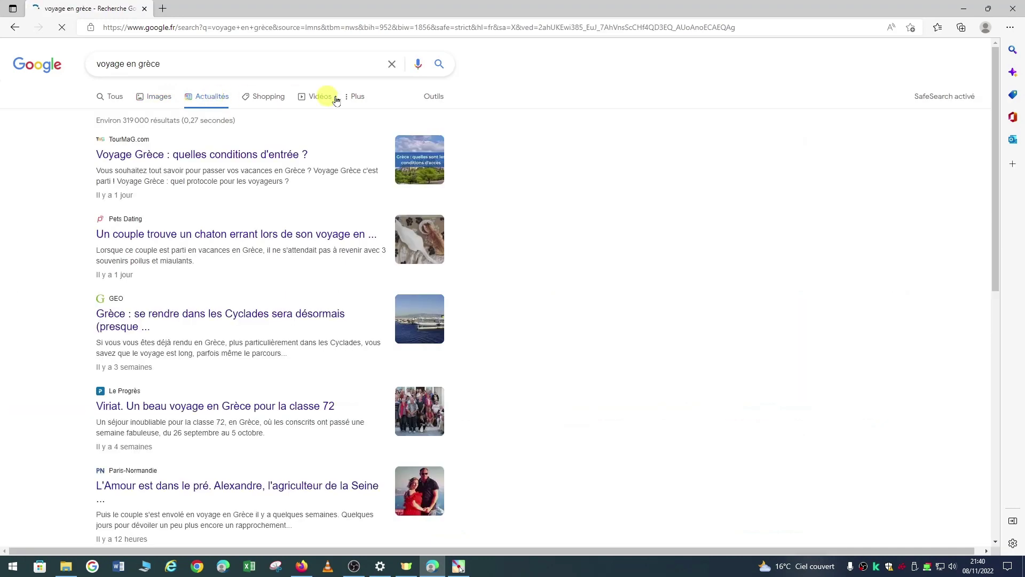
{"action": "left_click", "coordinate": [434, 100]}
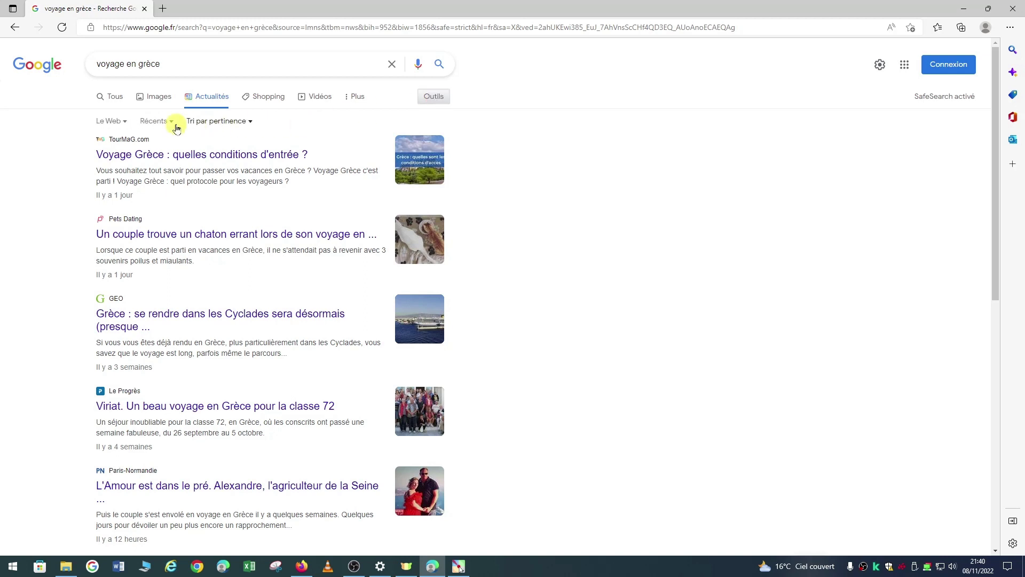
{"action": "left_click", "coordinate": [173, 125]}
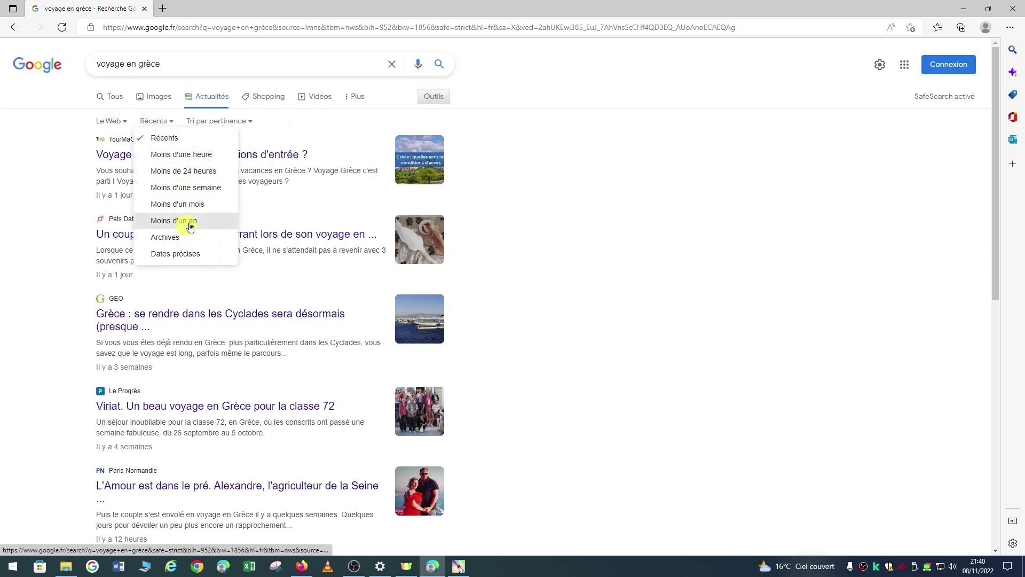
- Show the video results for "voyage en grèce", reveal their filters, and view the duration options
{"action": "left_click", "coordinate": [317, 101]}
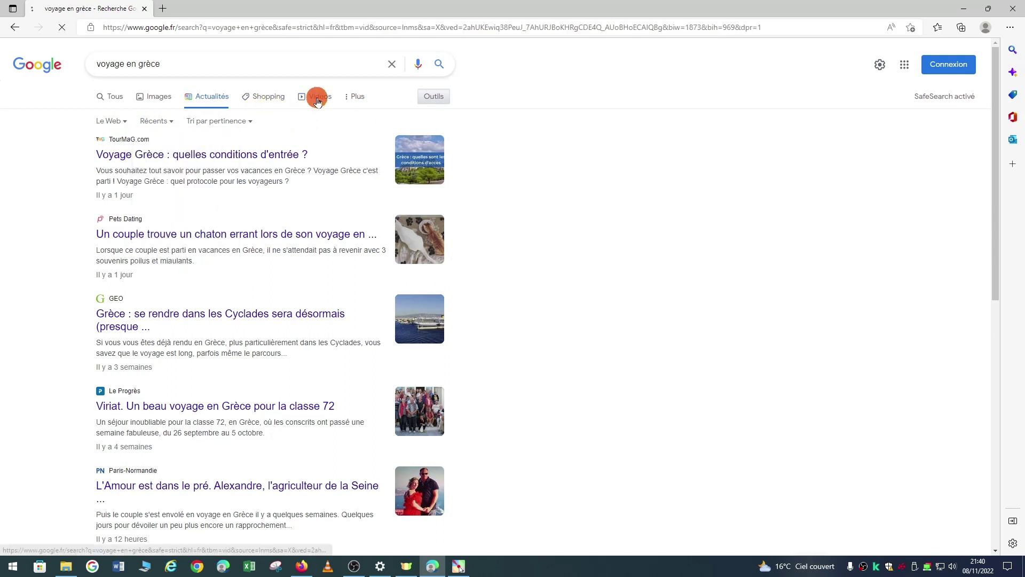
{"action": "left_click", "coordinate": [434, 100]}
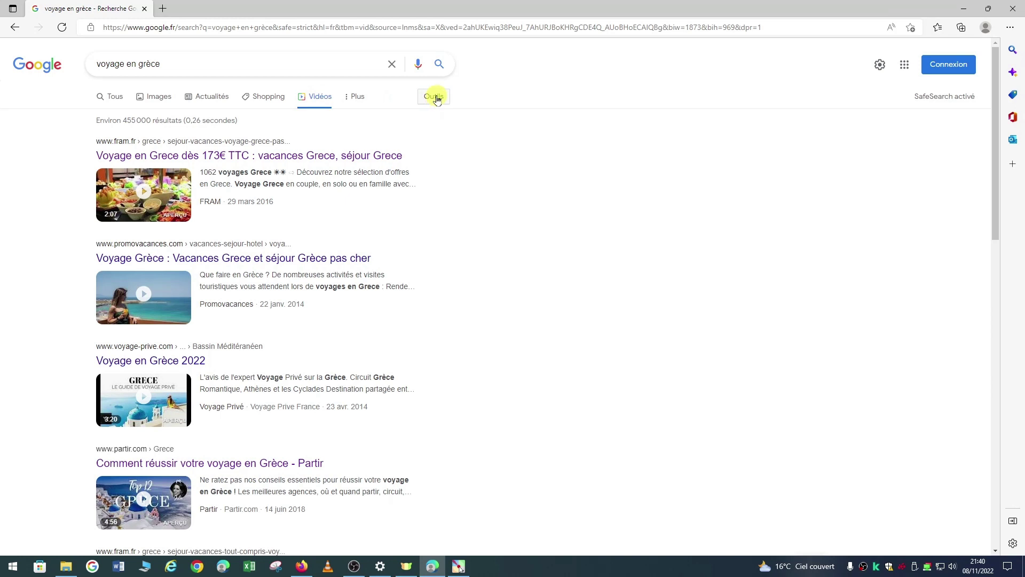
{"action": "left_click", "coordinate": [436, 98]}
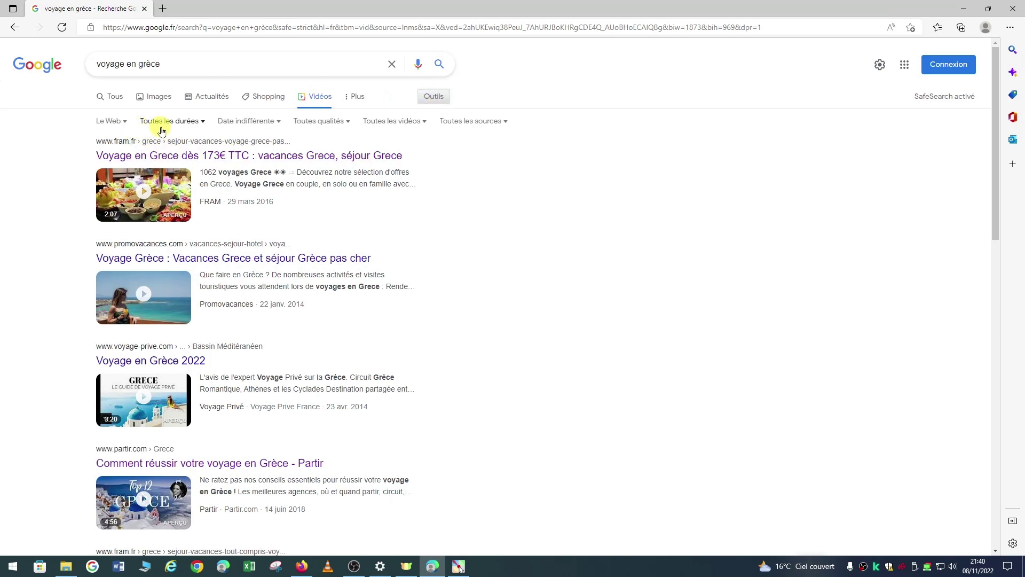
{"action": "left_click", "coordinate": [201, 122]}
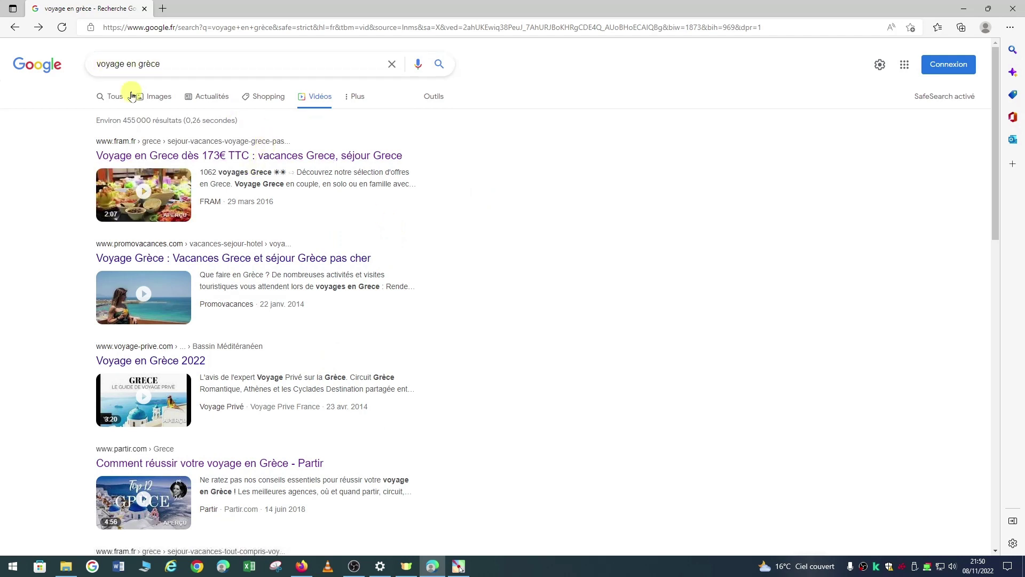
- Return to all results, search for "voyage en grèce filetype:pdf", and look through the PDF results
{"action": "left_click", "coordinate": [115, 99]}
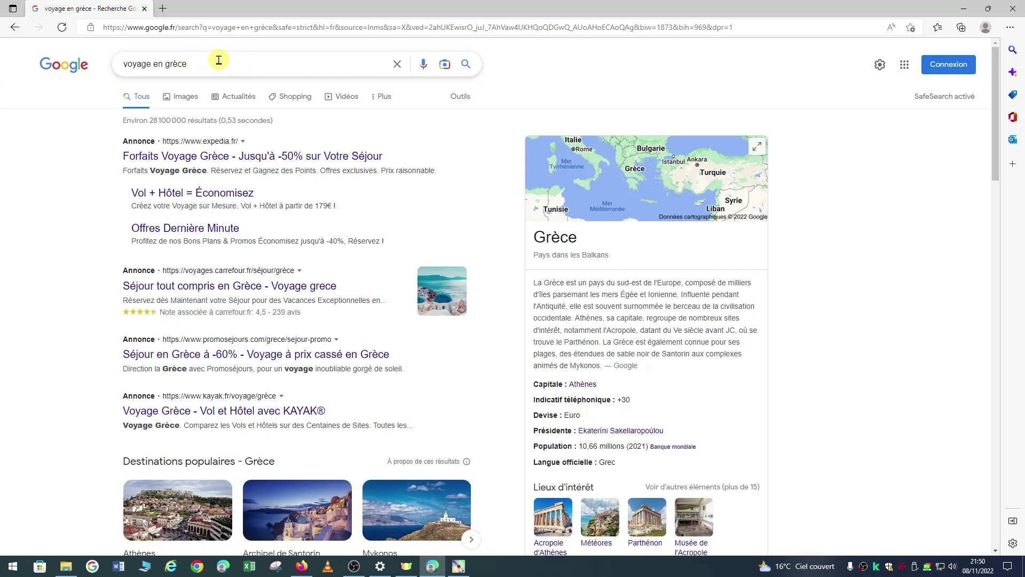
{"action": "left_click", "coordinate": [250, 64]}
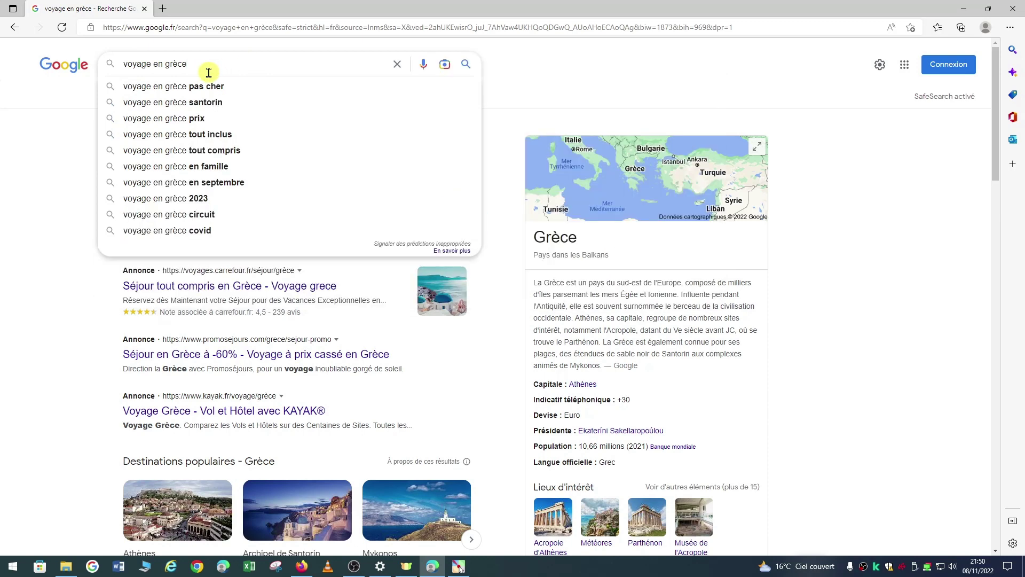
{"action": "type", "text": "file"}
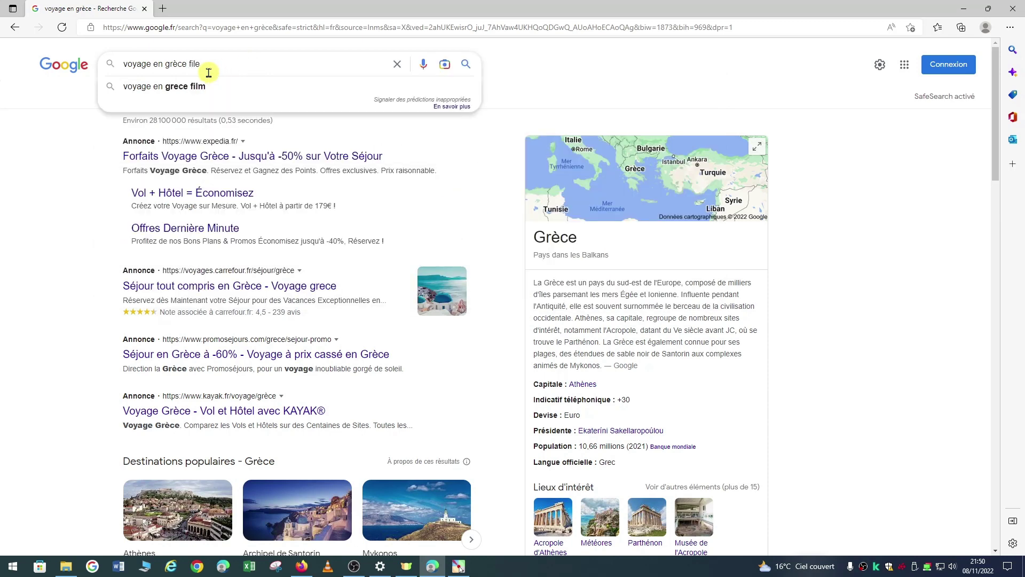
{"action": "type", "text": "type"}
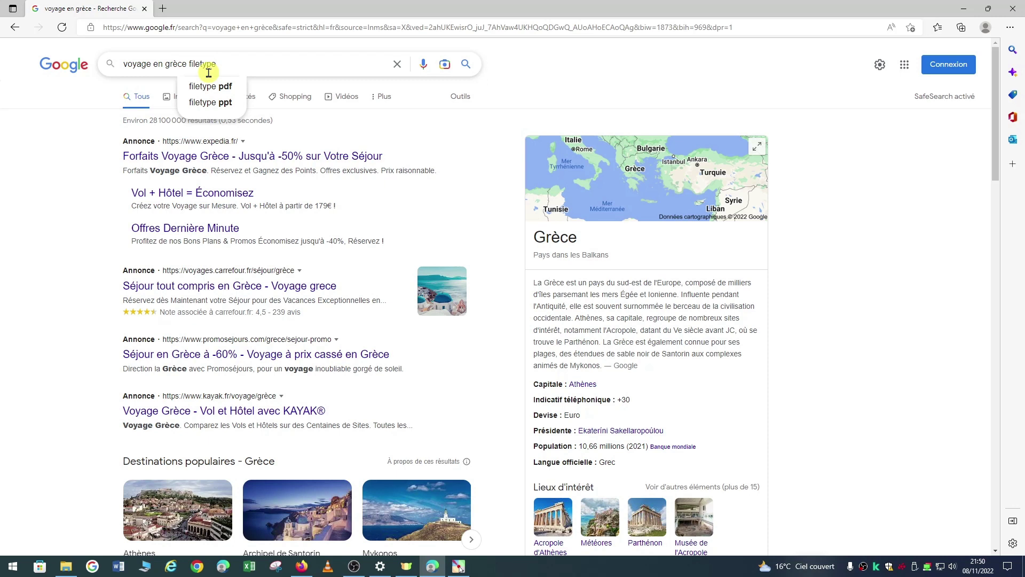
{"action": "type", "text": ":pdf"}
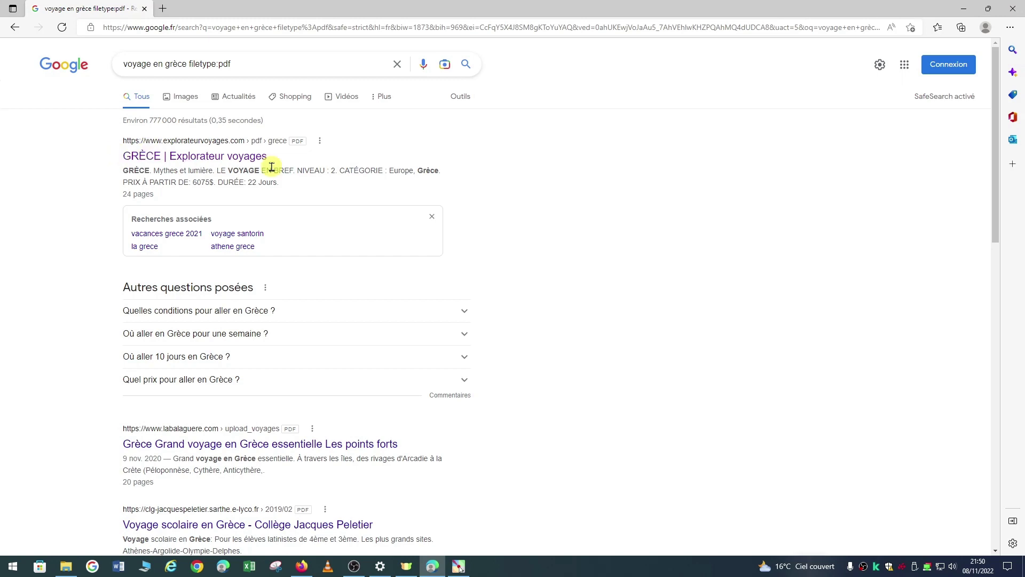
{"action": "scroll", "coordinate": [194, 136], "scroll_direction": "down", "scroll_amount": 7}
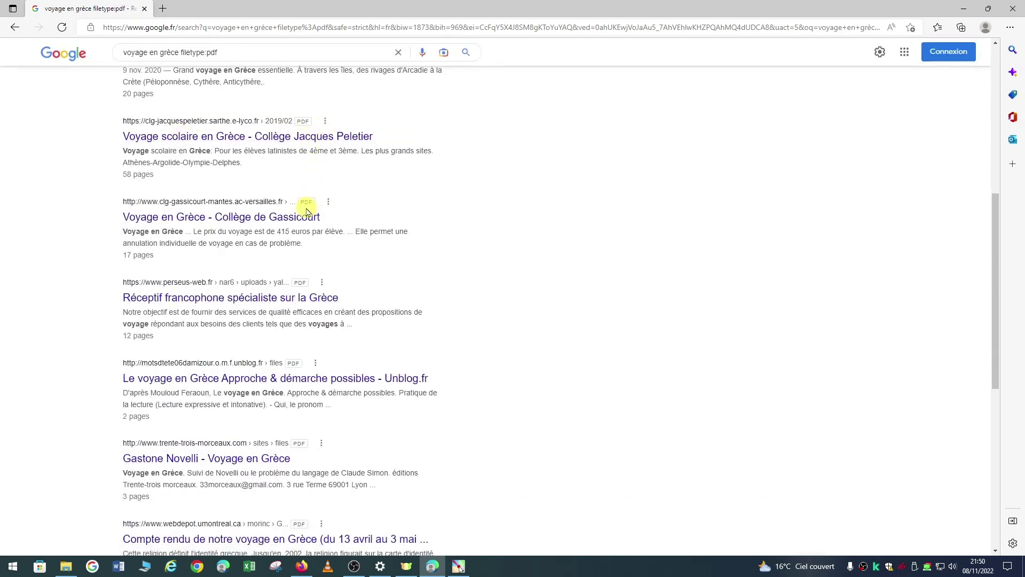
{"action": "scroll", "coordinate": [317, 253], "scroll_direction": "up", "scroll_amount": 7}
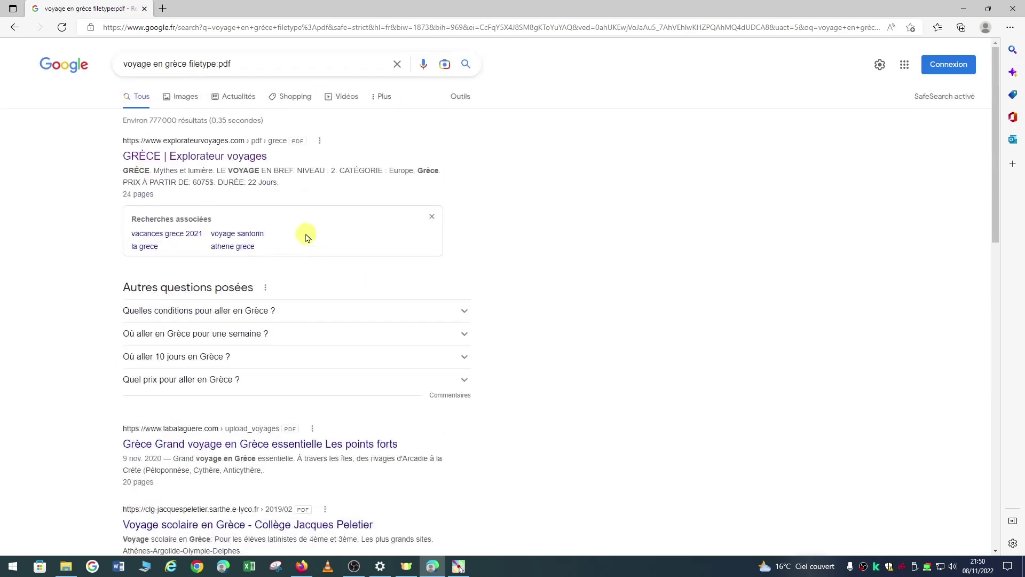
- Open the PDF "GRÈCE | Explorateur voyages", look through its pages, and return to the search results
{"action": "left_click", "coordinate": [202, 163]}
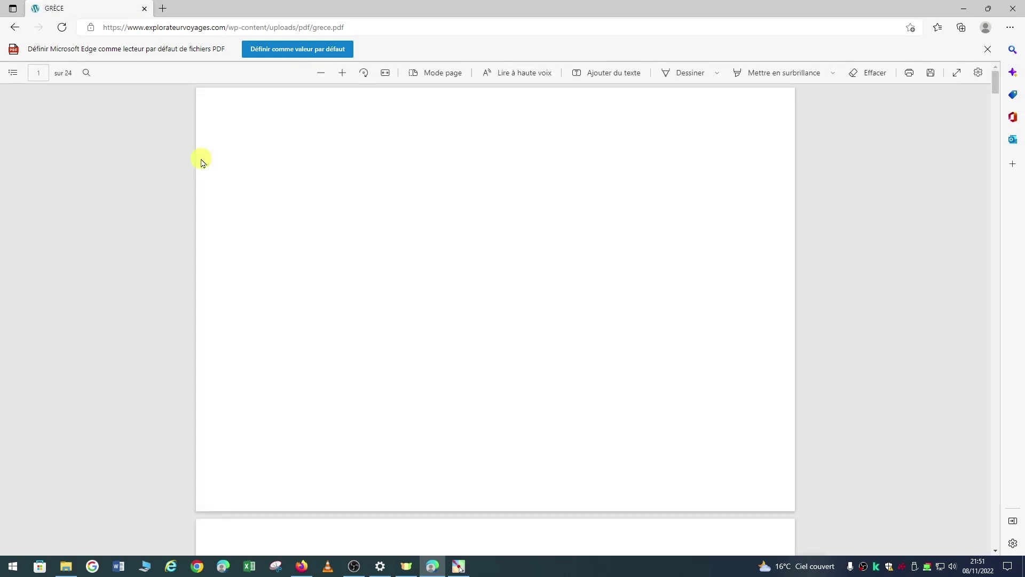
{"action": "scroll", "coordinate": [662, 280], "scroll_direction": "down", "scroll_amount": 20}
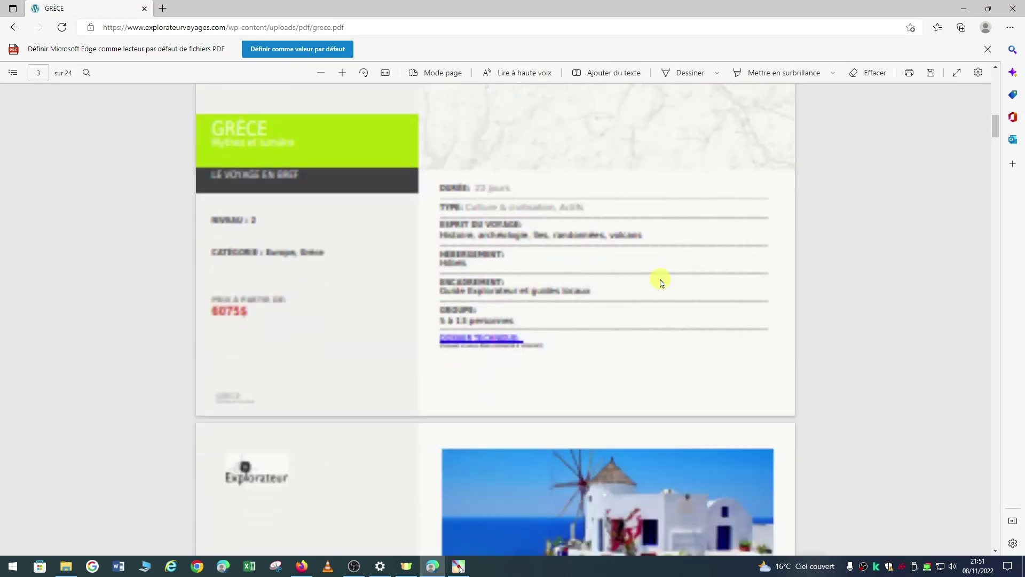
{"action": "scroll", "coordinate": [517, 264], "scroll_direction": "down", "scroll_amount": 2}
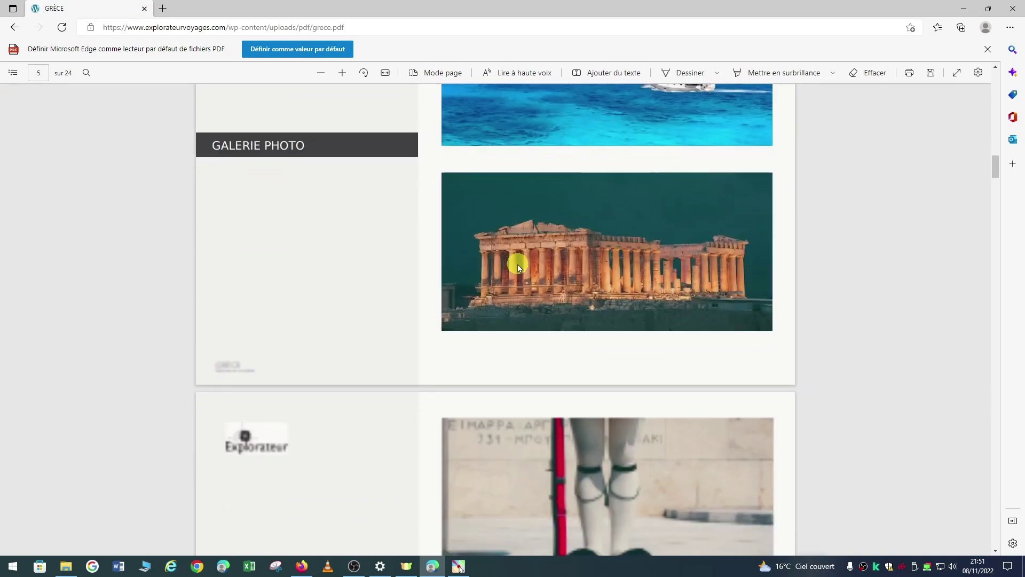
{"action": "scroll", "coordinate": [363, 250], "scroll_direction": "down", "scroll_amount": 3}
{"action": "scroll", "coordinate": [327, 246], "scroll_direction": "up", "scroll_amount": 4}
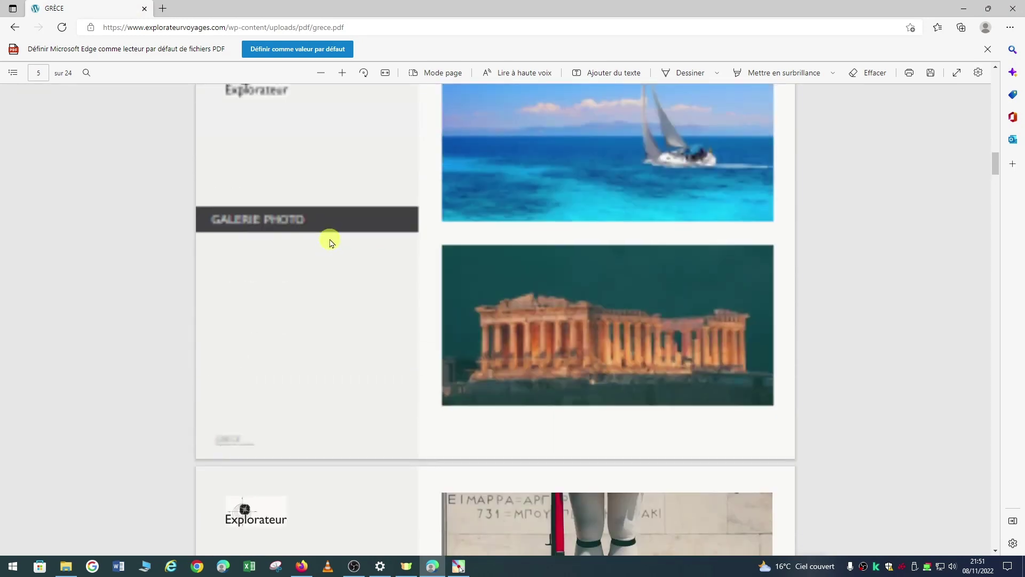
{"action": "right_click", "coordinate": [635, 311]}
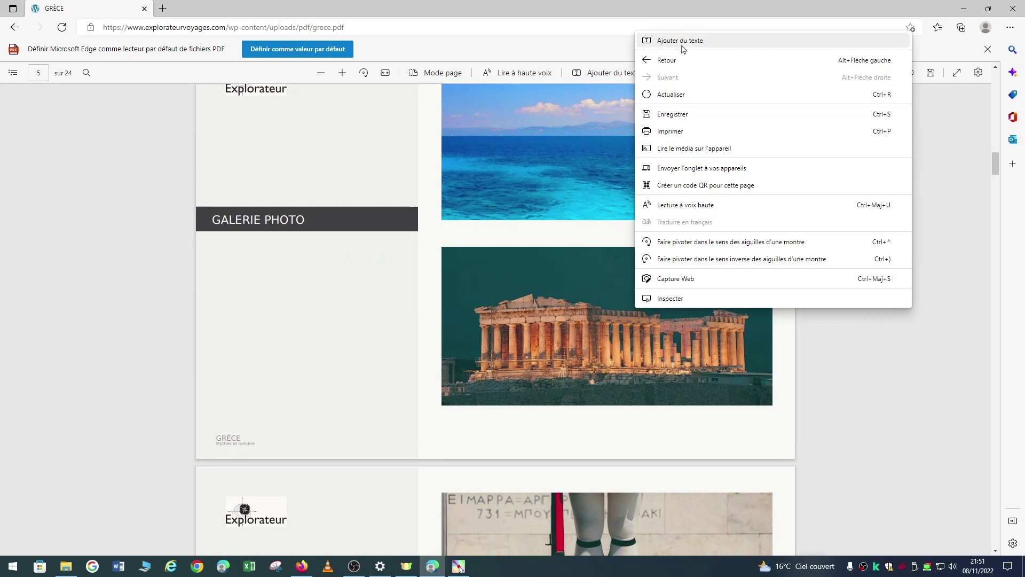
{"action": "left_click", "coordinate": [148, 127]}
{"action": "left_click", "coordinate": [16, 26]}
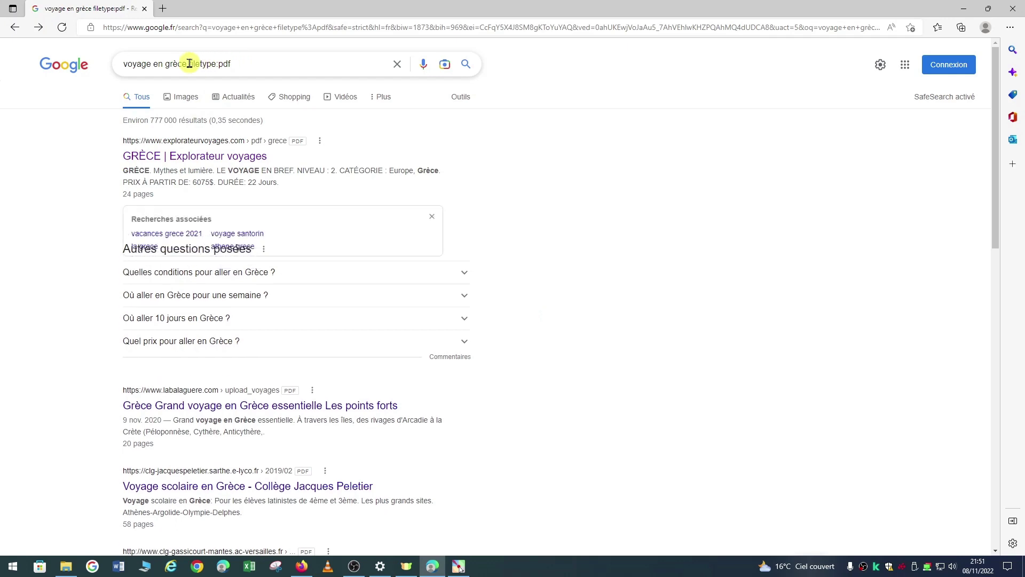
{"action": "scroll", "coordinate": [270, 356], "scroll_direction": "down", "scroll_amount": 5}
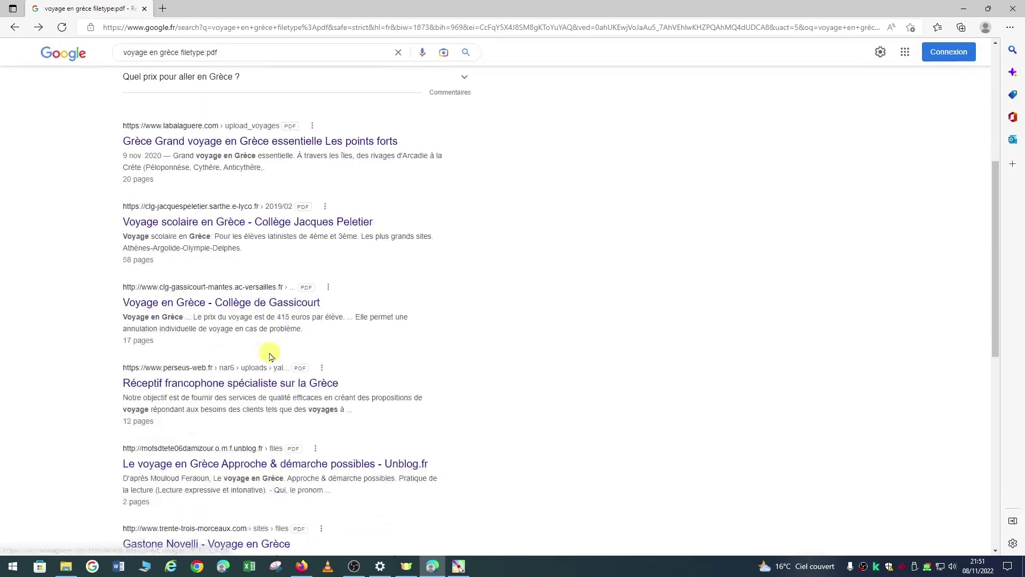
{"action": "scroll", "coordinate": [267, 355], "scroll_direction": "up", "scroll_amount": 6}
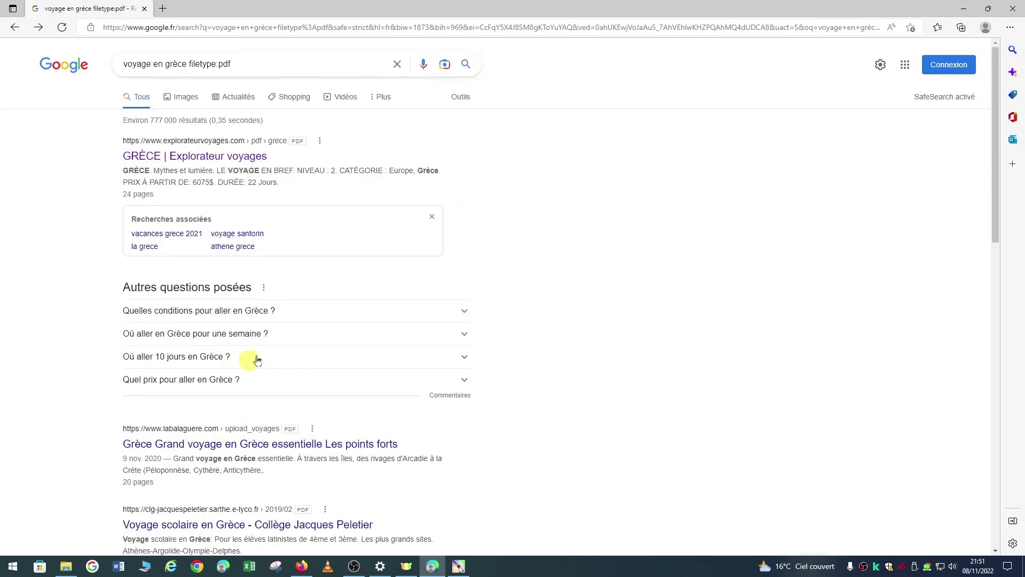
- Remove the filetype:pdf restriction from the query, keeping "voyage en grèce", and look for a travel site's address in the results
{"action": "left_click", "coordinate": [252, 62]}
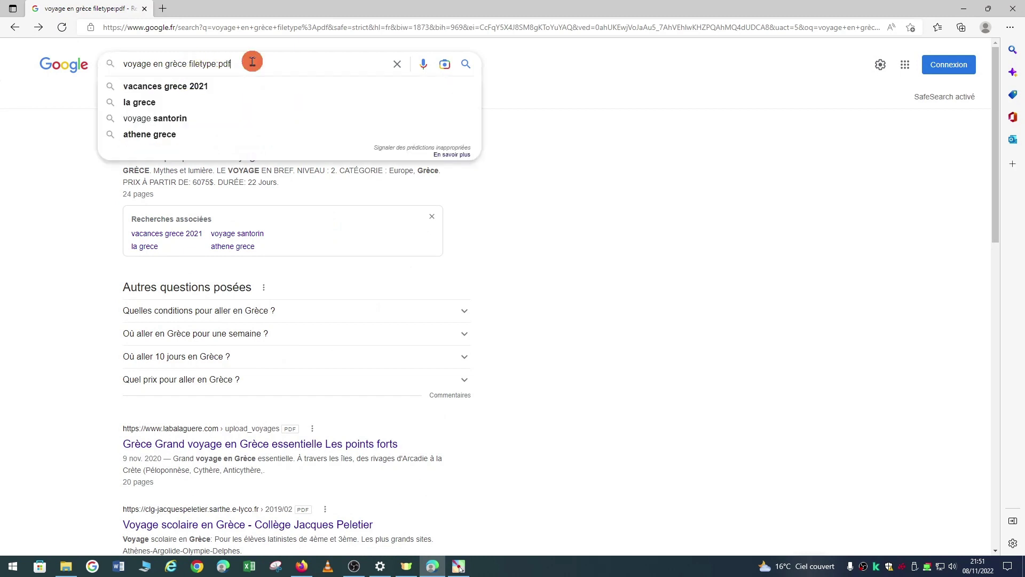
{"action": "key", "text": "BackSpace"}
{"action": "key", "text": "BackSpace"}
{"action": "key", "text": "BackSpace"}
{"action": "key", "text": "BackSpace"}
{"action": "key", "text": "BackSpace"}
{"action": "key", "text": "BackSpace"}
{"action": "key", "text": "BackSpace"}
{"action": "key", "text": "BackSpace"}
{"action": "key", "text": "BackSpace"}
{"action": "key", "text": "BackSpace"}
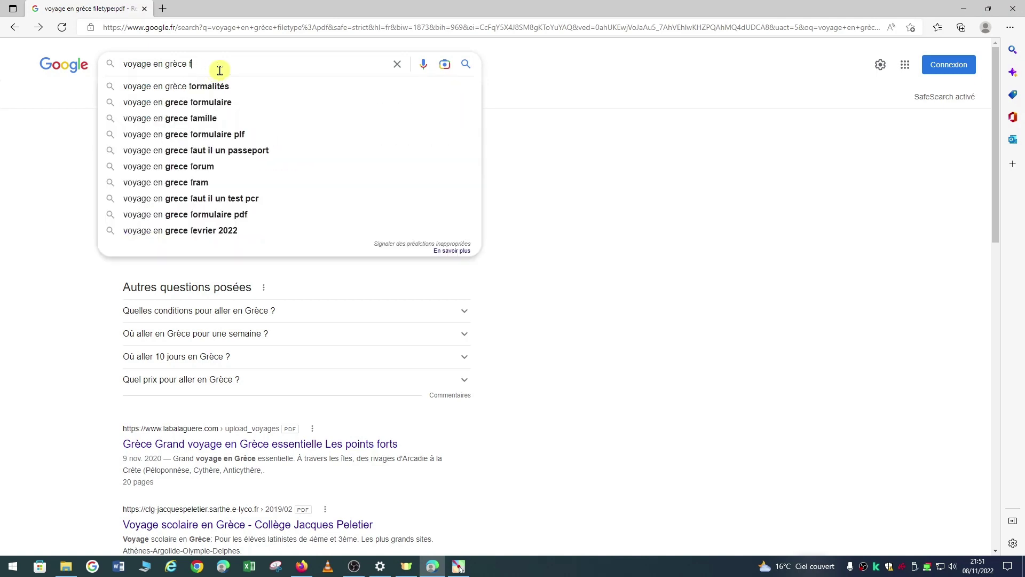
{"action": "scroll", "coordinate": [317, 460], "scroll_direction": "down", "scroll_amount": 7}
{"action": "scroll", "coordinate": [313, 420], "scroll_direction": "down", "scroll_amount": 1}
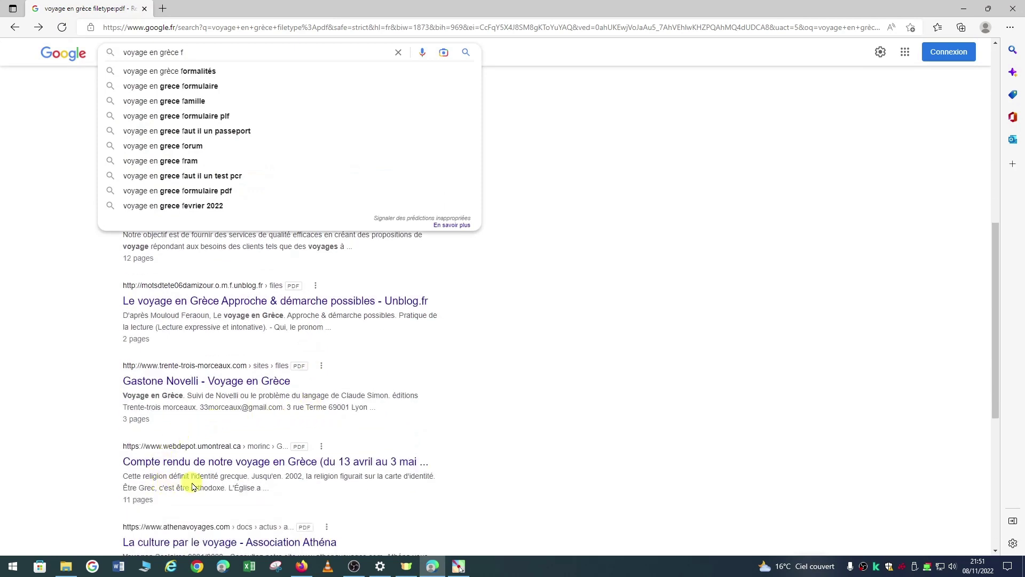
{"action": "scroll", "coordinate": [160, 475], "scroll_direction": "down", "scroll_amount": 3}
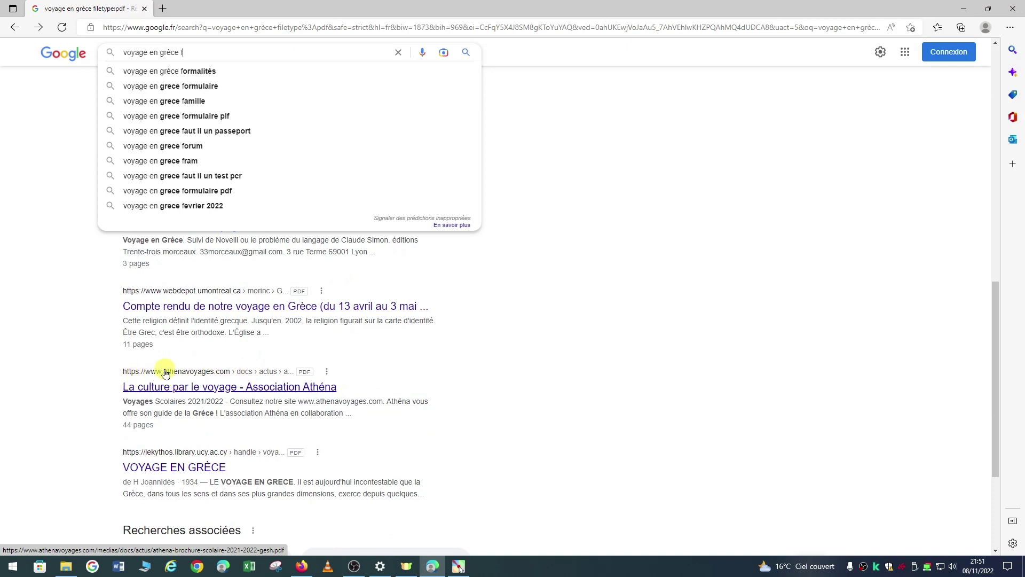
{"action": "key", "text": "BackSpace"}
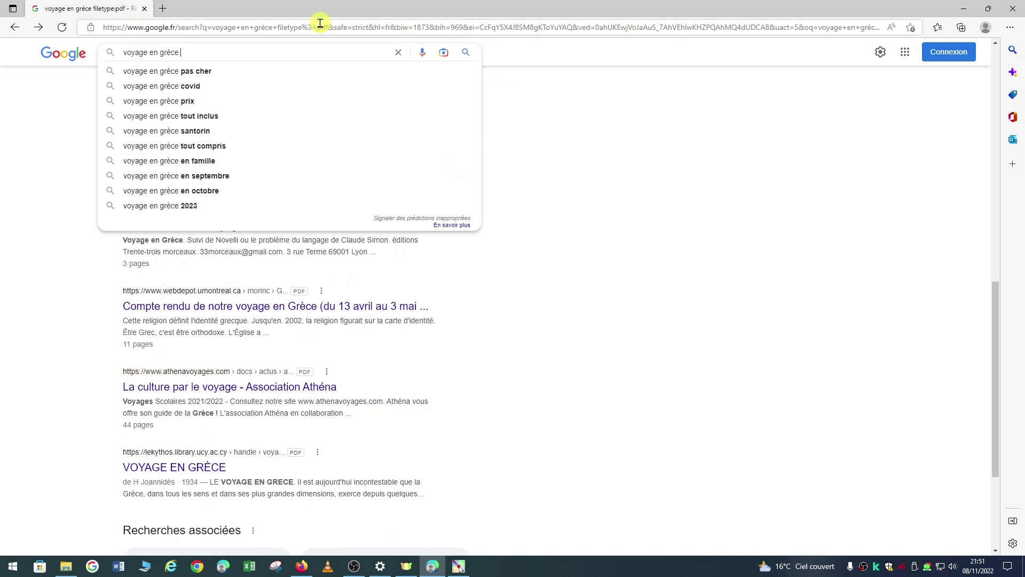
{"action": "type", "text": "site:"}
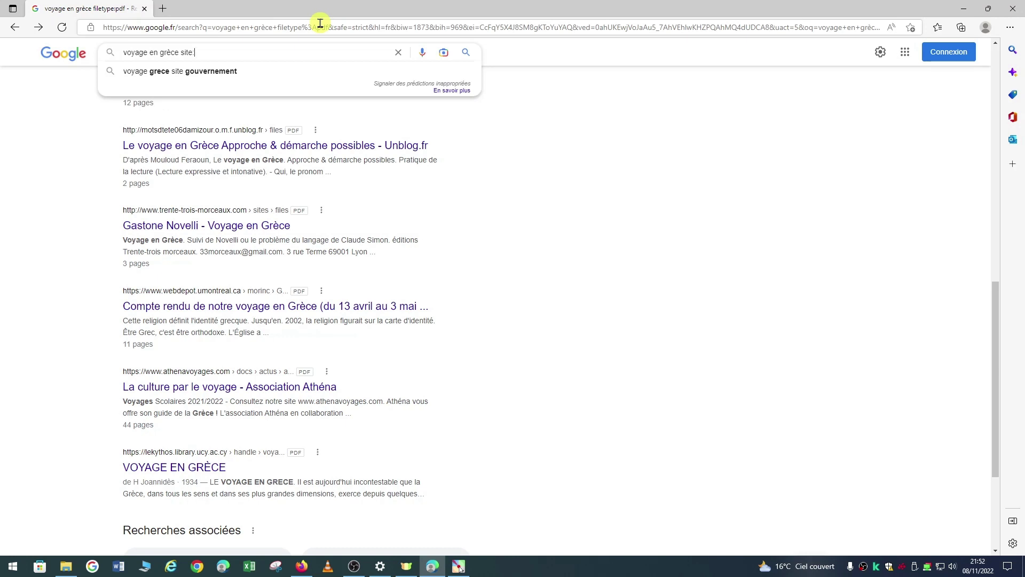
{"action": "type", "text": "www.athenavoayge"}
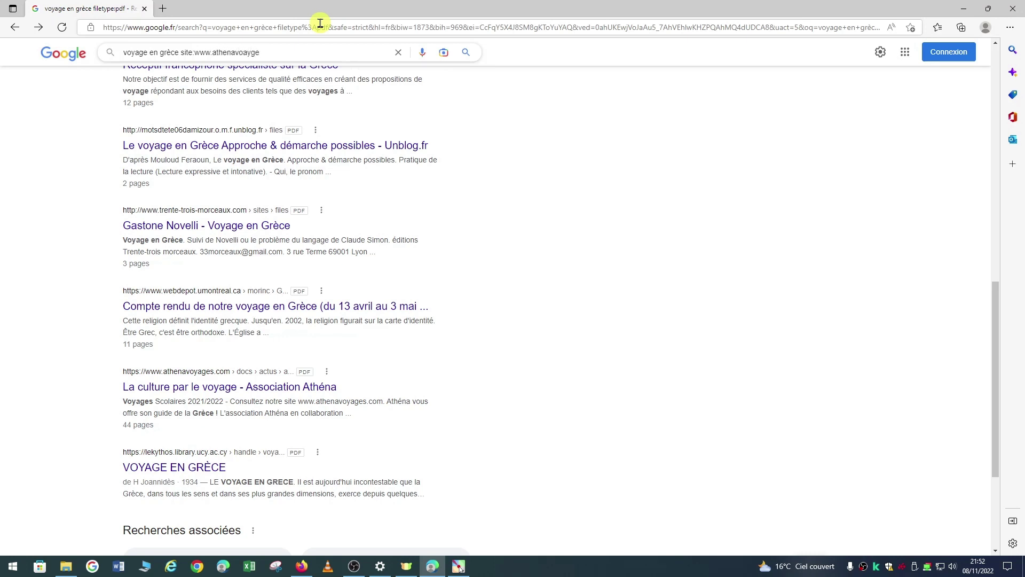
{"action": "type", "text": "s.com"}
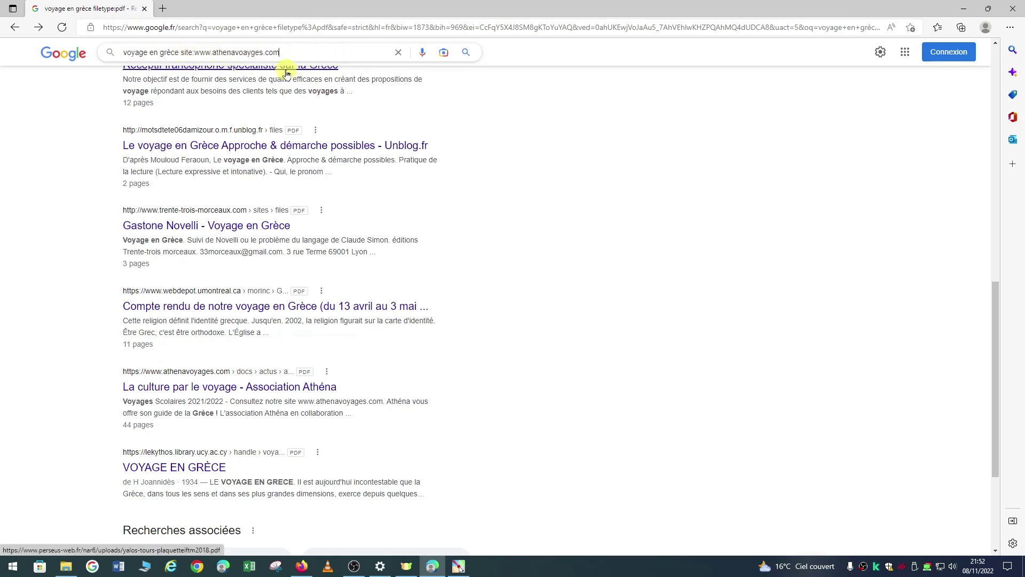
{"action": "key", "text": "Return"}
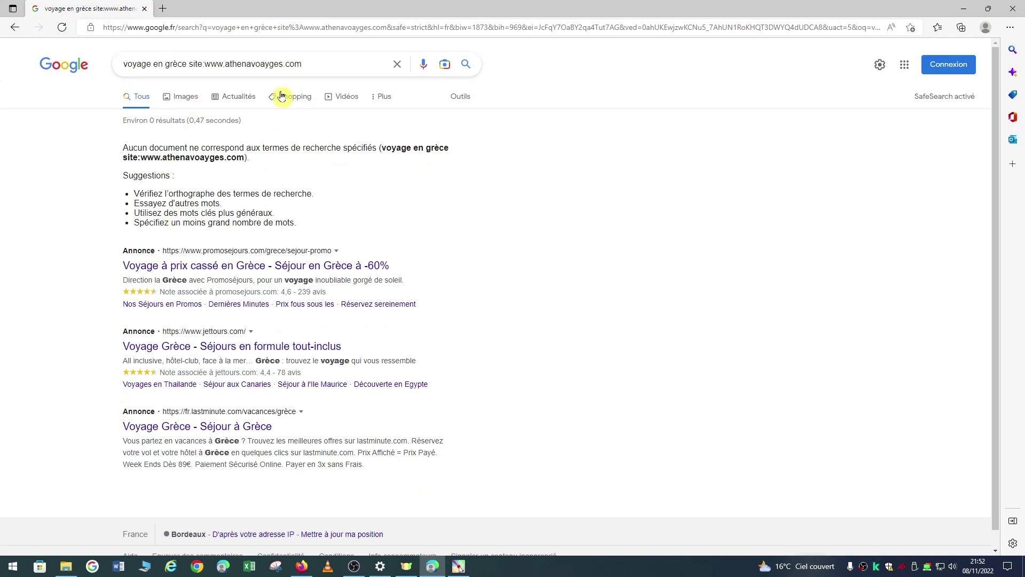
{"action": "left_click", "coordinate": [262, 63]}
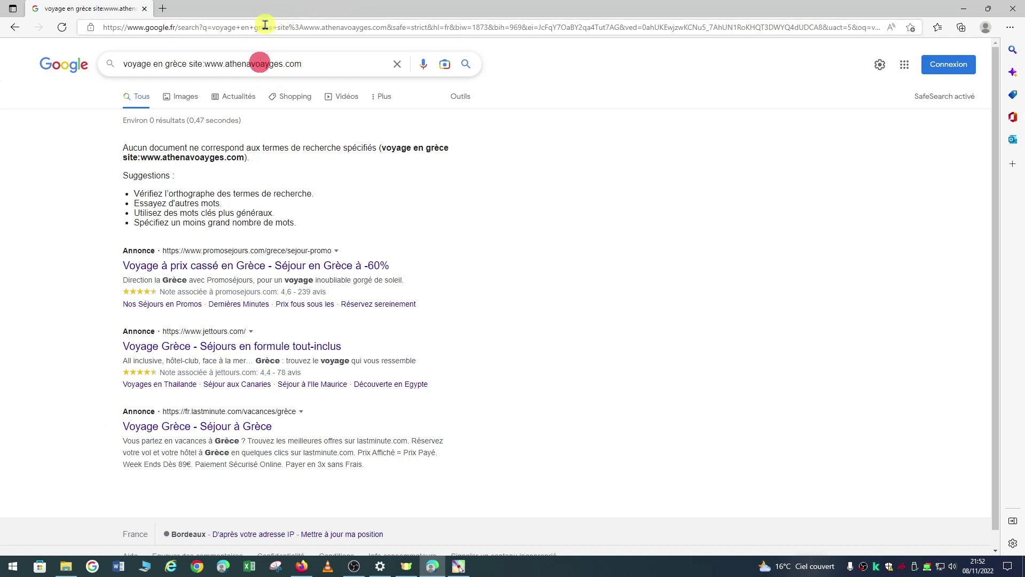
{"action": "key", "text": "Delete"}
{"action": "type", "text": "a"}
{"action": "key", "text": "Return"}
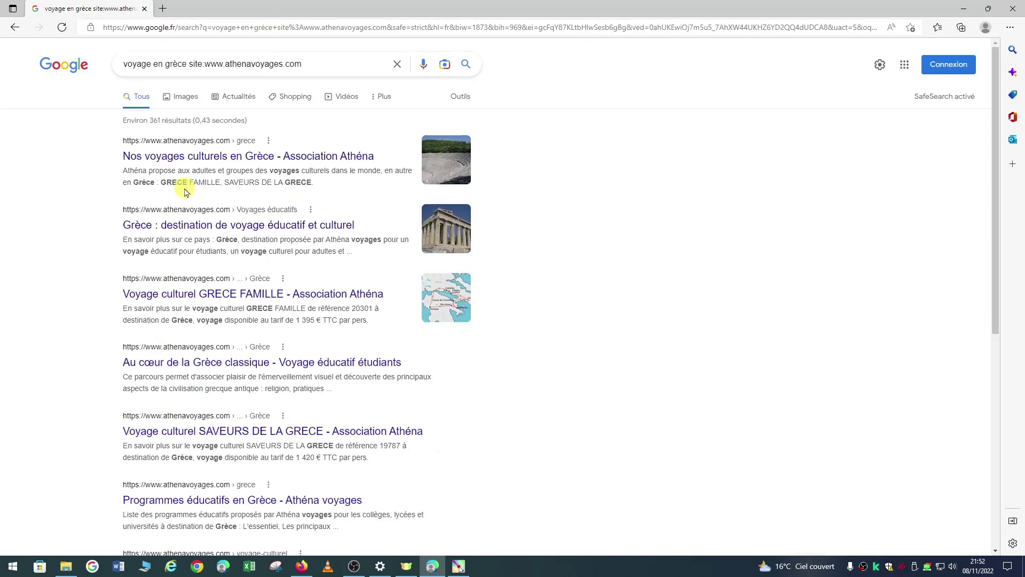
{"action": "scroll", "coordinate": [192, 176], "scroll_direction": "down", "scroll_amount": 6}
{"action": "scroll", "coordinate": [199, 188], "scroll_direction": "up", "scroll_amount": 6}
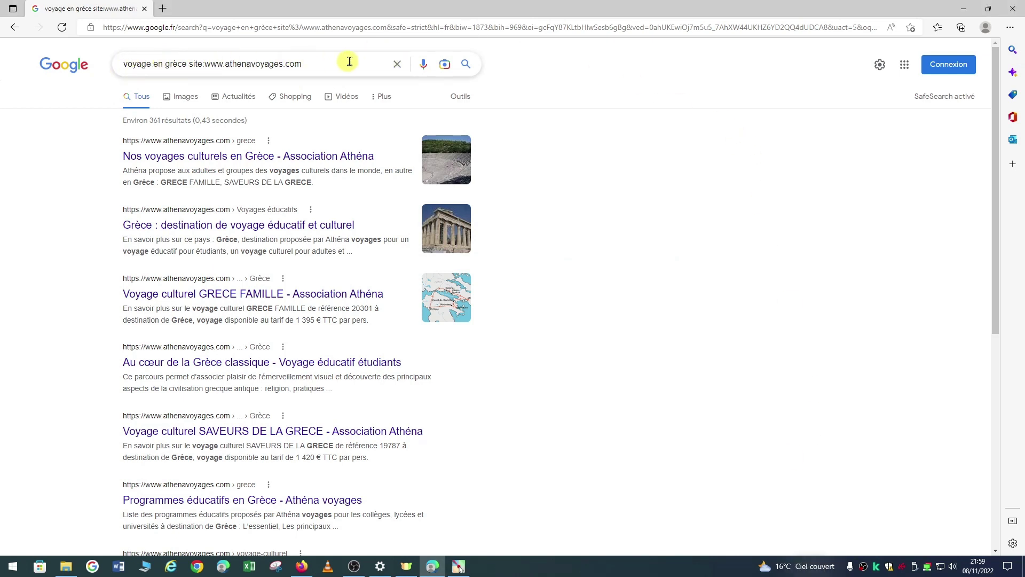
- Replace the query with "vitesse jaguar", run the search, and look through the results
{"action": "left_click", "coordinate": [397, 63]}
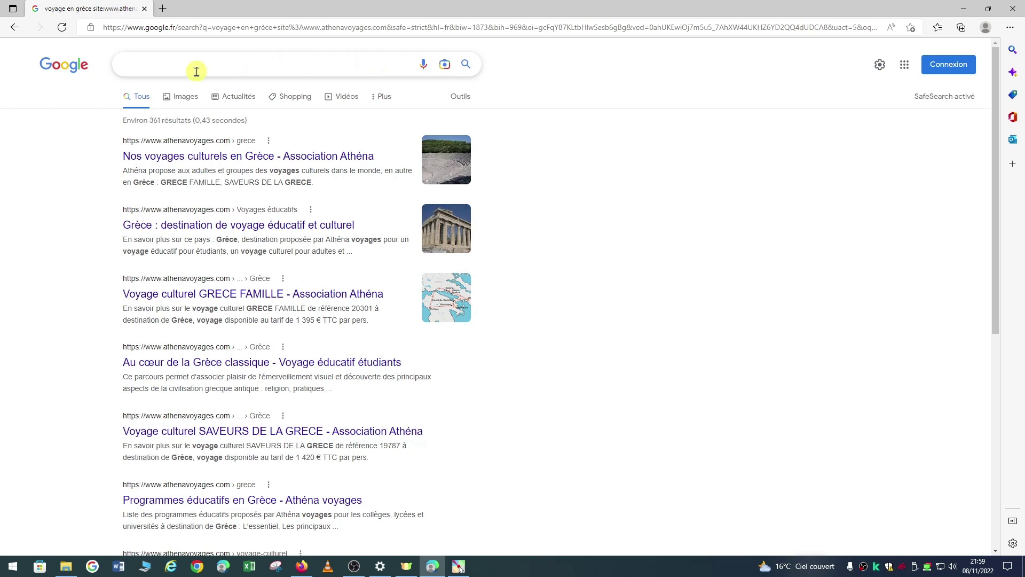
{"action": "type", "text": "vitess"}
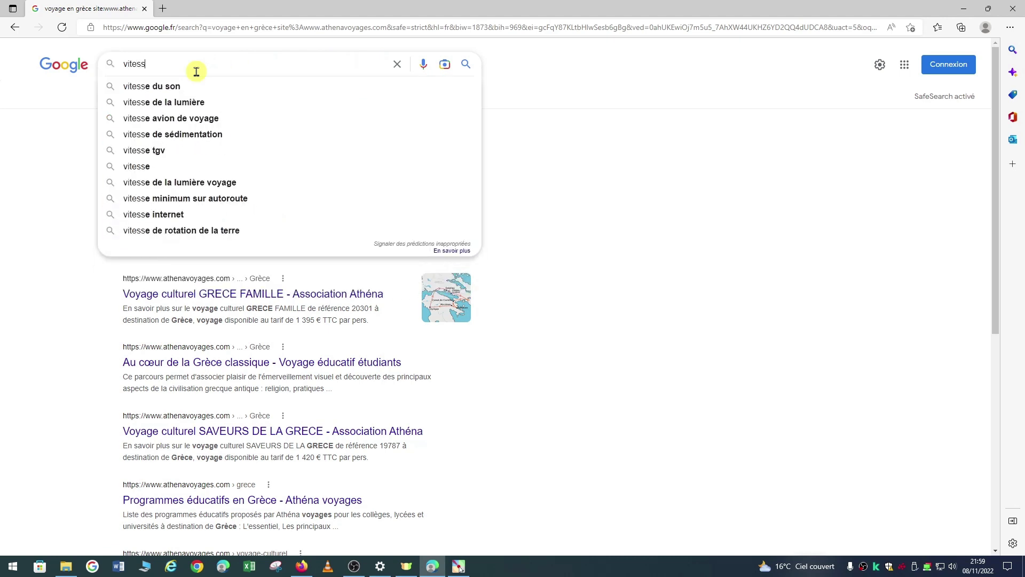
{"action": "type", "text": "e jaguar"}
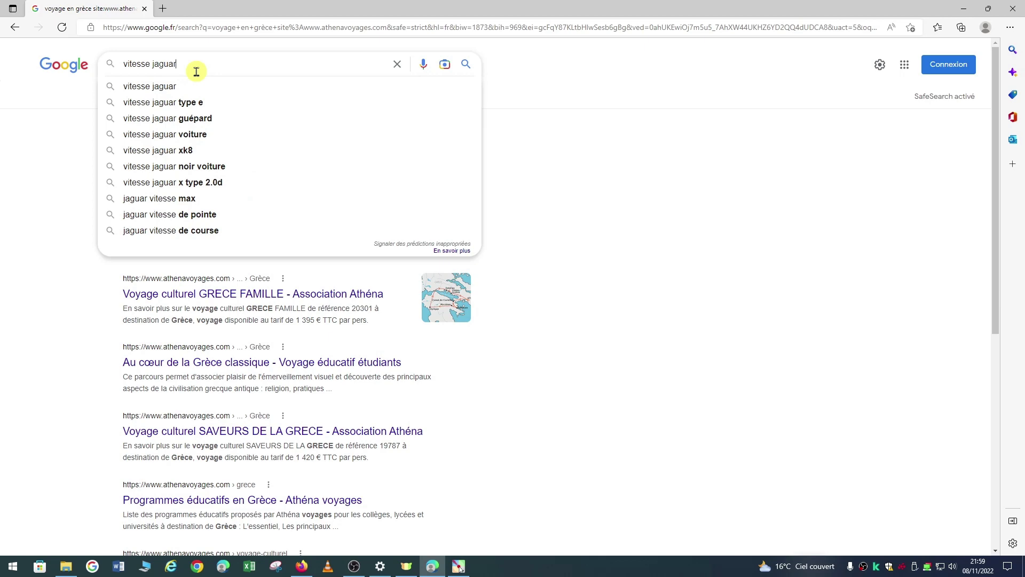
{"action": "key", "text": "Return"}
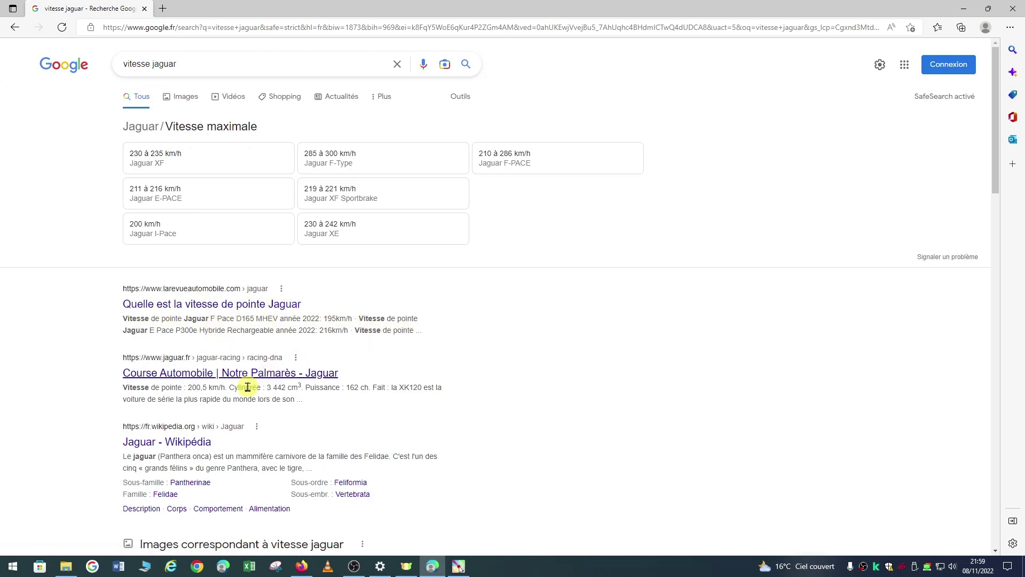
{"action": "scroll", "coordinate": [167, 294], "scroll_direction": "down", "scroll_amount": 4}
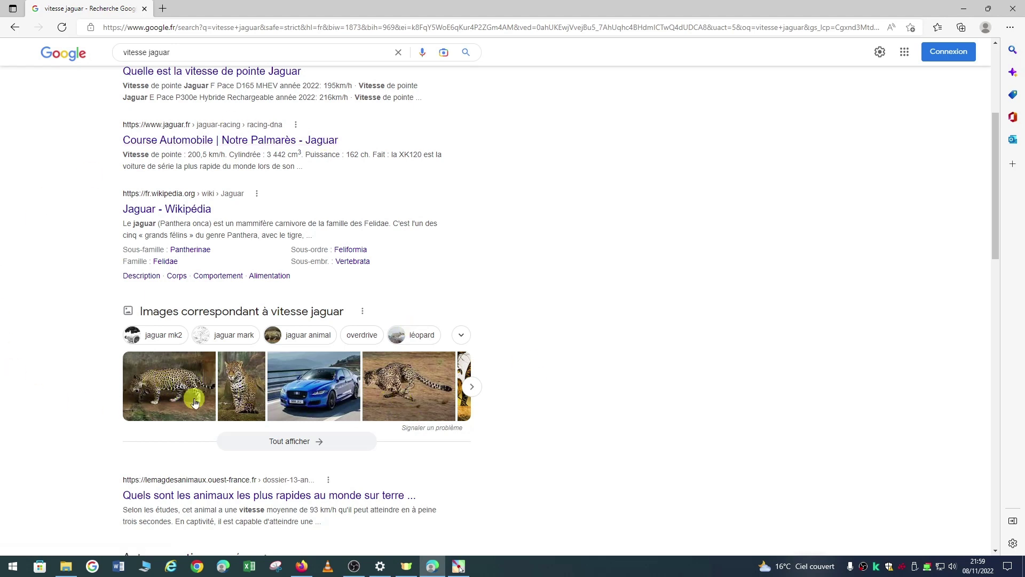
{"action": "scroll", "coordinate": [668, 451], "scroll_direction": "up", "scroll_amount": 4}
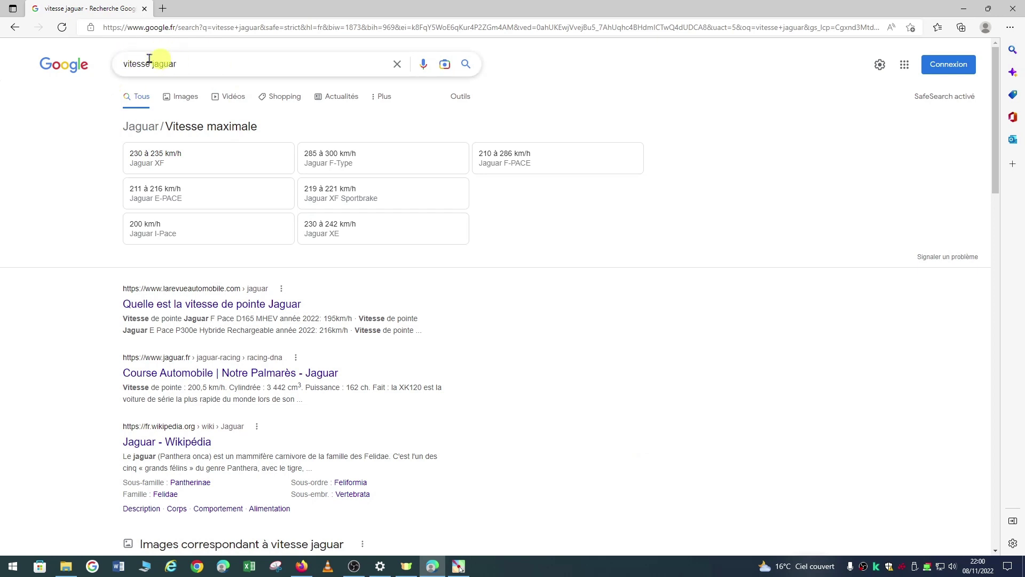
- Exclude the word "voiture" by searching for "vitesse jaguar -voiture", and look through the results
{"action": "left_click", "coordinate": [192, 64]}
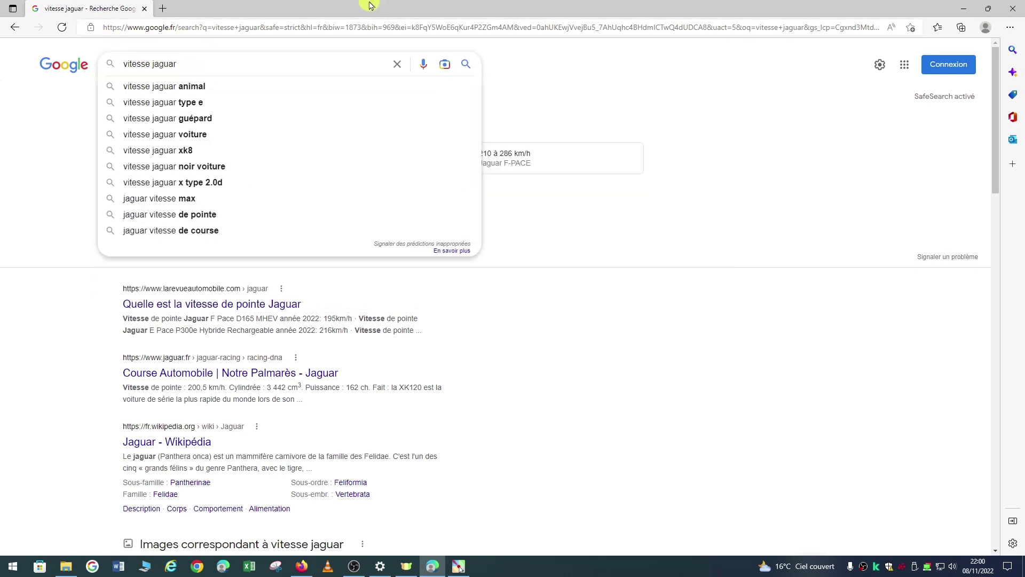
{"action": "type", "text": "-"}
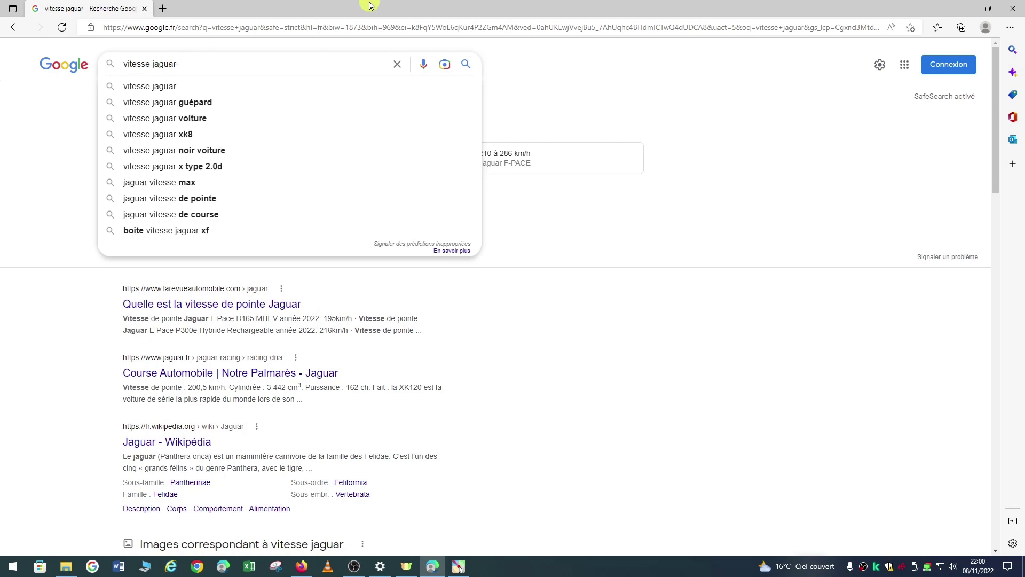
{"action": "type", "text": "voiture"}
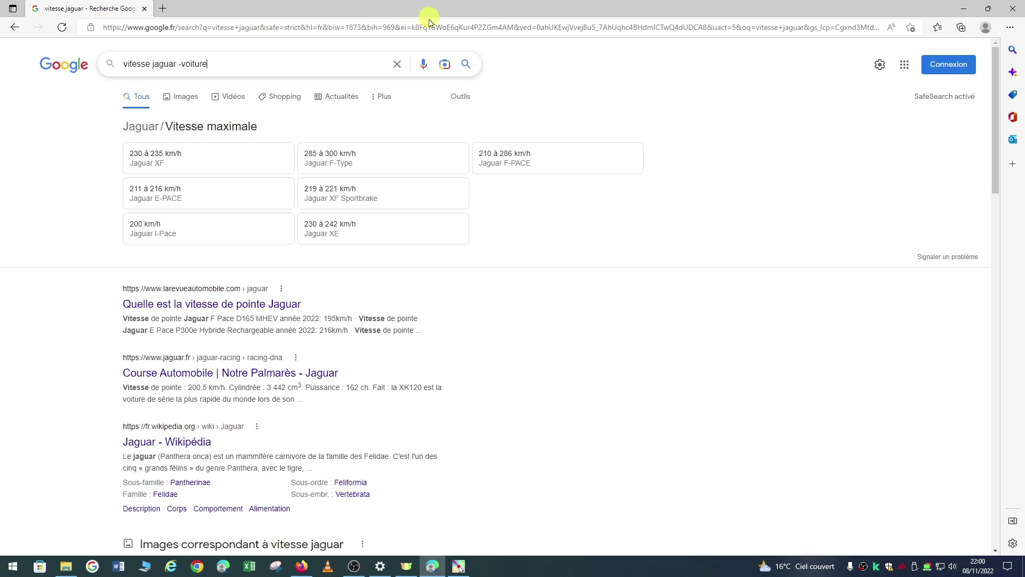
{"action": "left_click", "coordinate": [464, 64]}
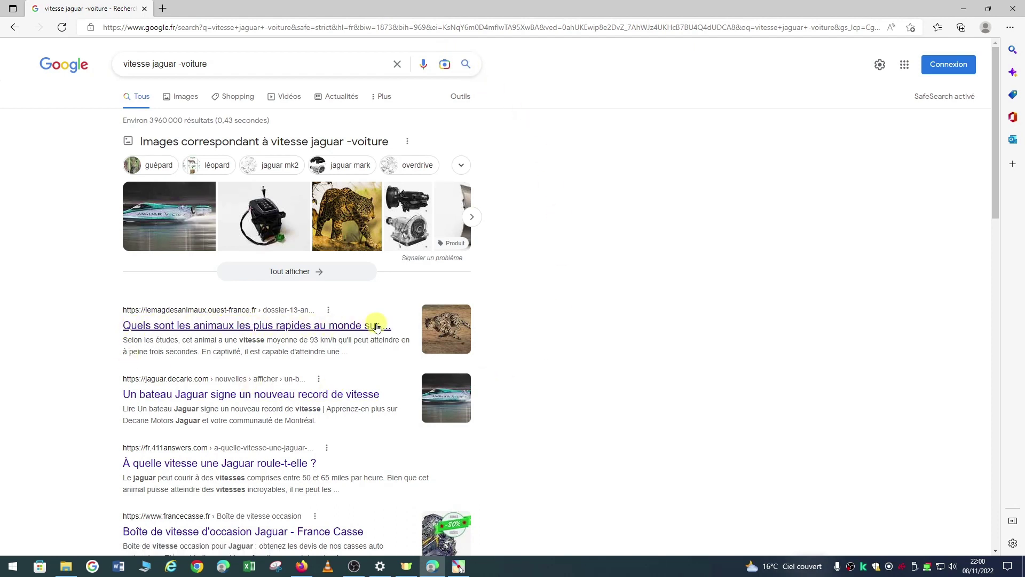
{"action": "scroll", "coordinate": [304, 455], "scroll_direction": "down", "scroll_amount": 4}
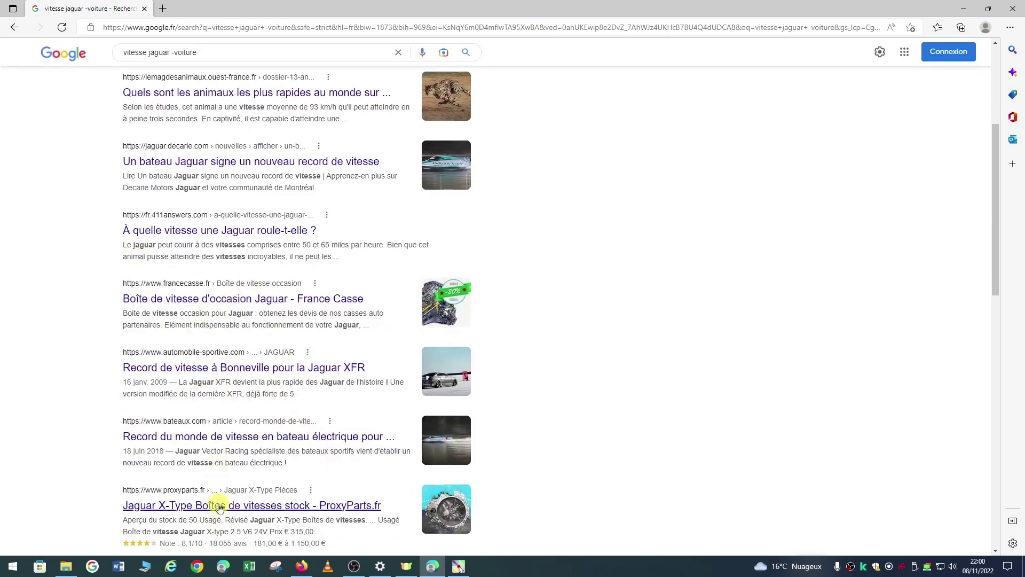
{"action": "scroll", "coordinate": [216, 321], "scroll_direction": "up", "scroll_amount": 3}
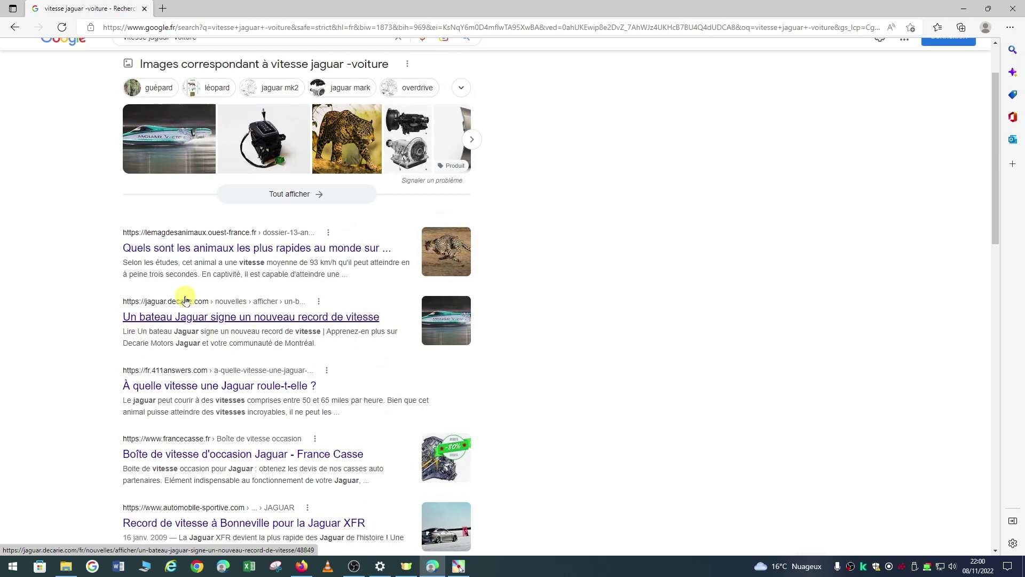
{"action": "scroll", "coordinate": [478, 426], "scroll_direction": "up", "scroll_amount": 2}
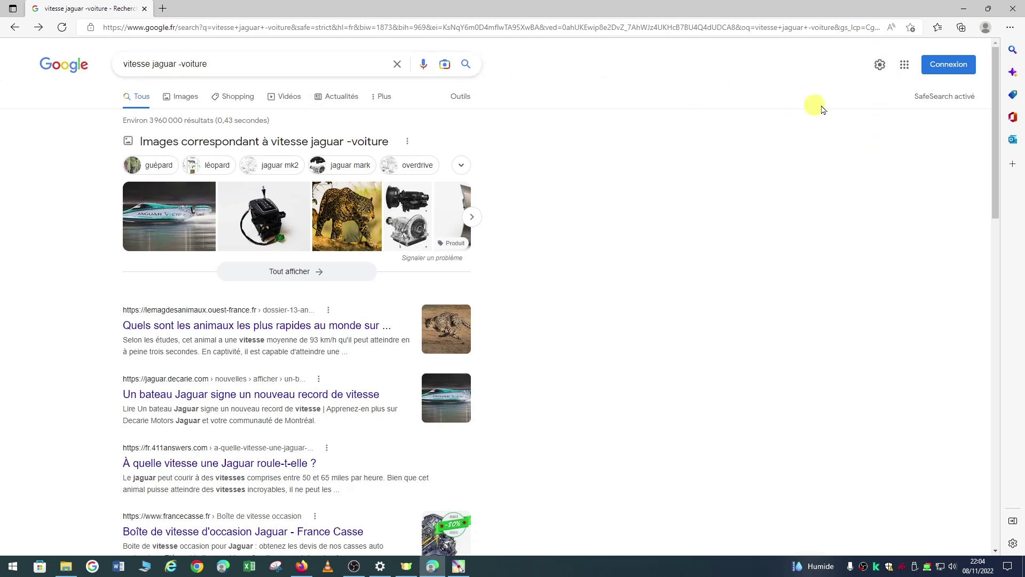
- Open Google's advanced search form for the current query, examine its search criteria and refinement filters, and return to the results
{"action": "left_click", "coordinate": [880, 65]}
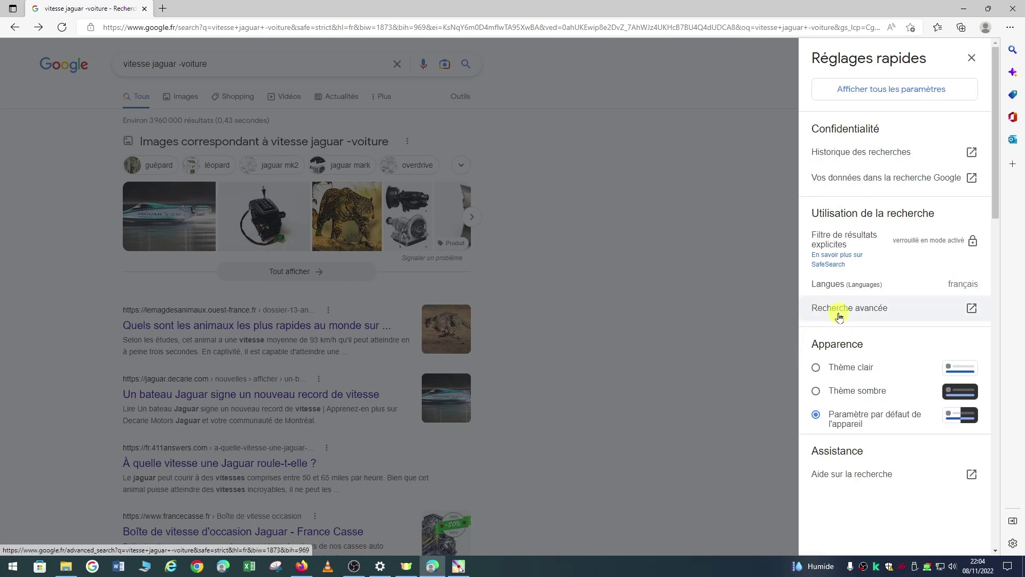
{"action": "left_click", "coordinate": [884, 312]}
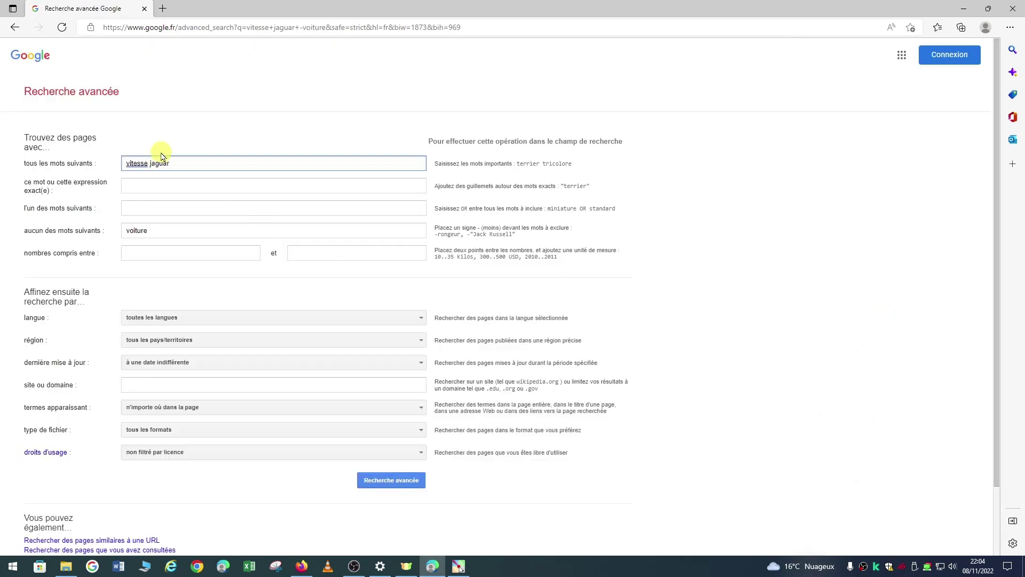
{"action": "scroll", "coordinate": [162, 155], "scroll_direction": "down", "scroll_amount": 2}
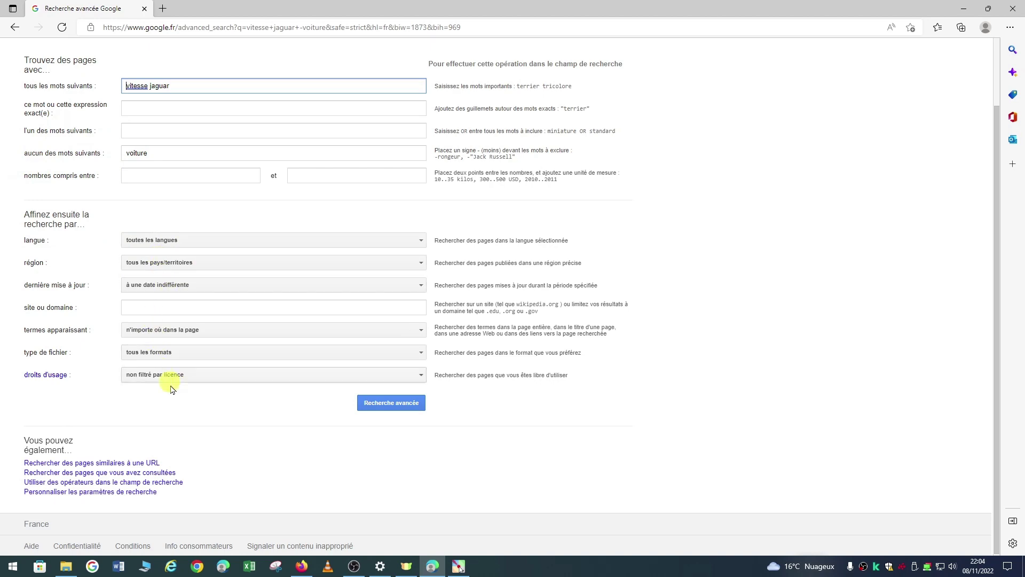
{"action": "scroll", "coordinate": [726, 299], "scroll_direction": "up", "scroll_amount": 2}
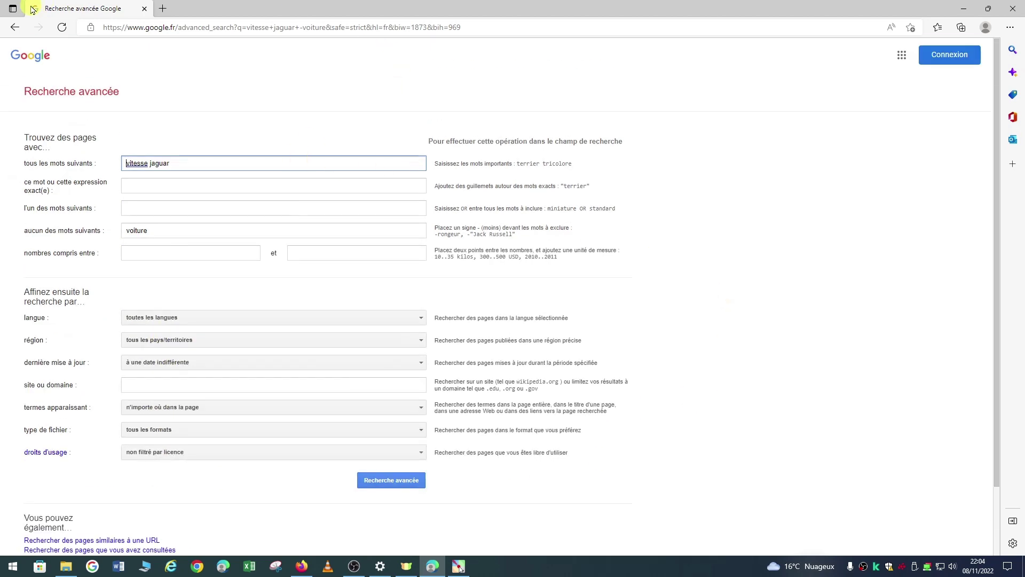
{"action": "left_click", "coordinate": [15, 27]}
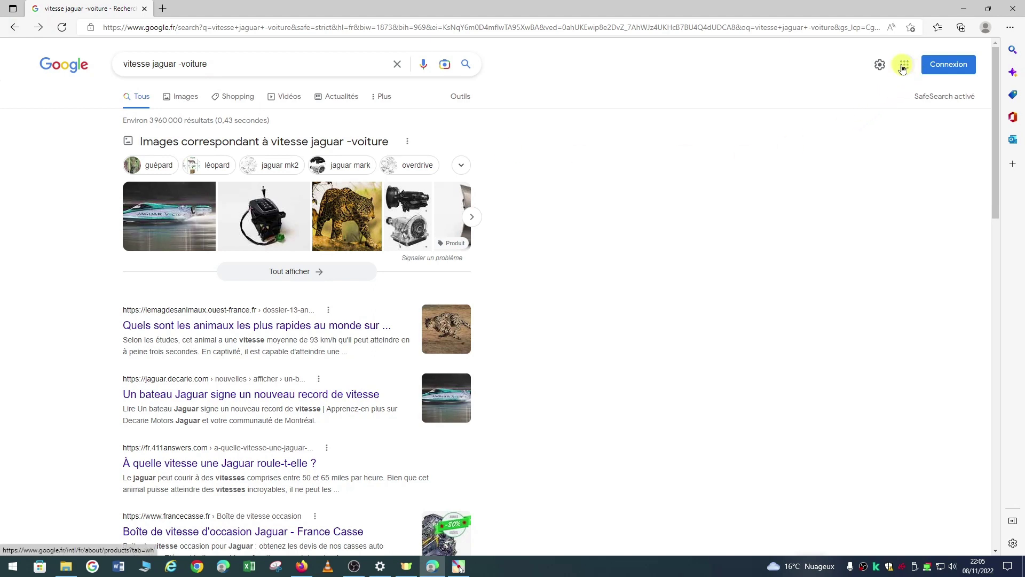
- Open the search history page from Google's quick settings, examine the search personalization setting, and return to the results
{"action": "left_click", "coordinate": [902, 66]}
{"action": "left_click", "coordinate": [904, 66]}
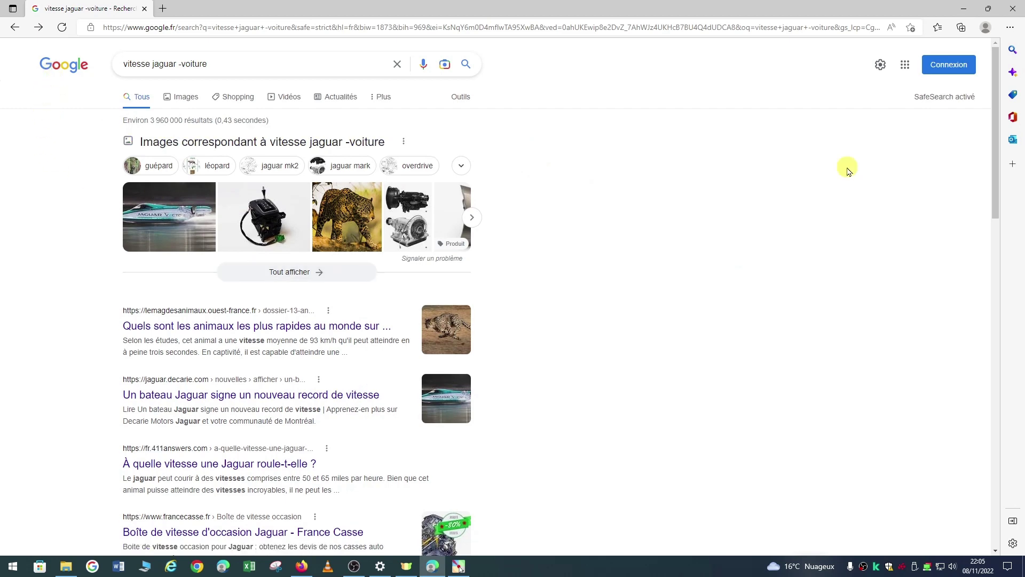
{"action": "left_click", "coordinate": [881, 65]}
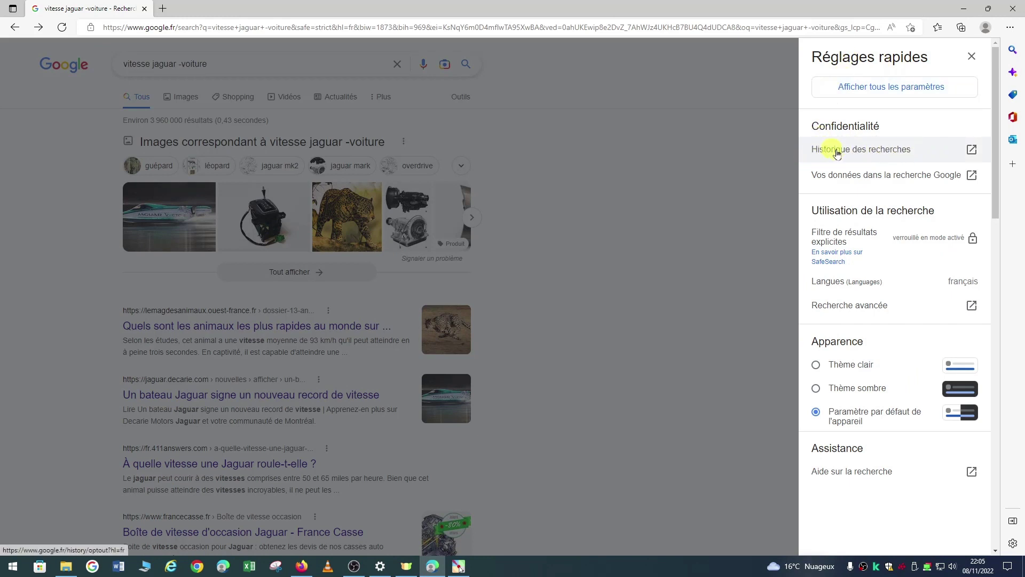
{"action": "left_click", "coordinate": [873, 157]}
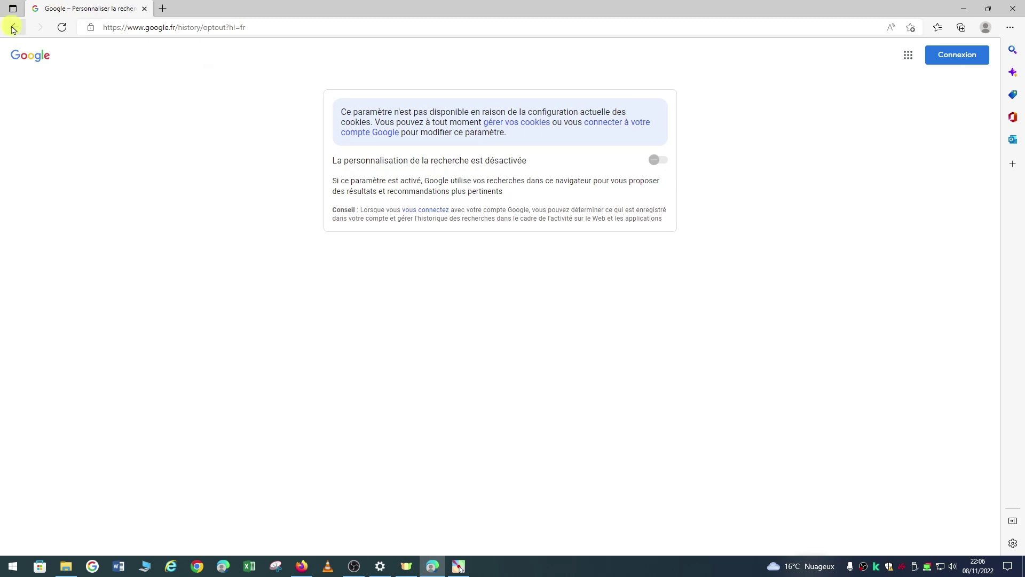
{"action": "left_click", "coordinate": [14, 28]}
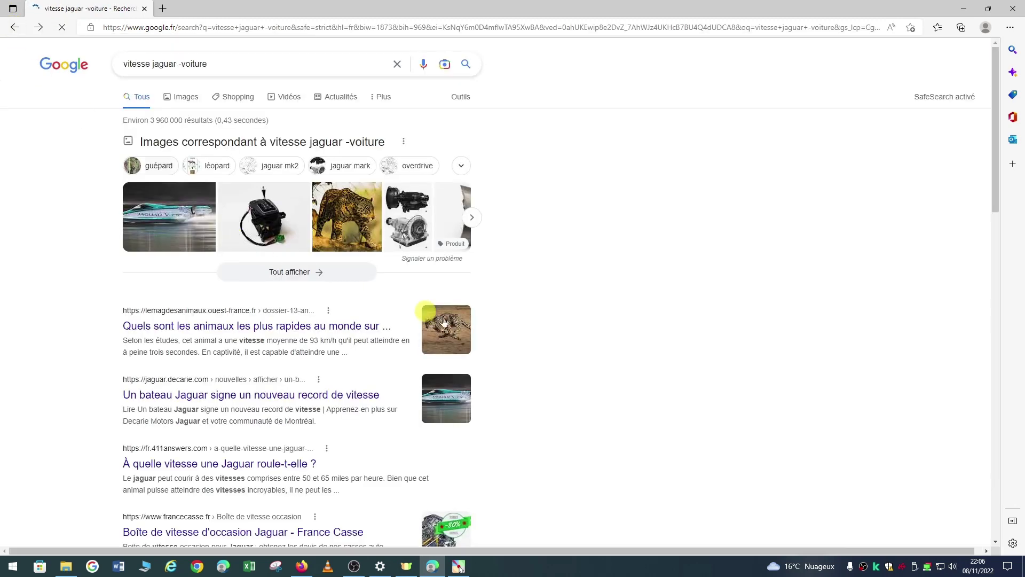